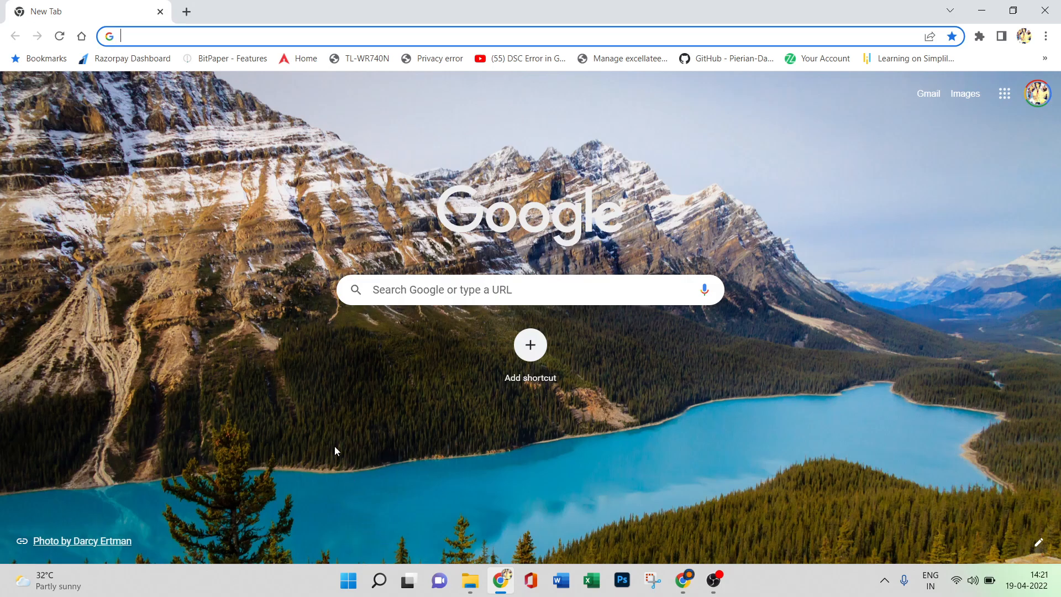
{"action": "left_click", "coordinate": [348, 580]}
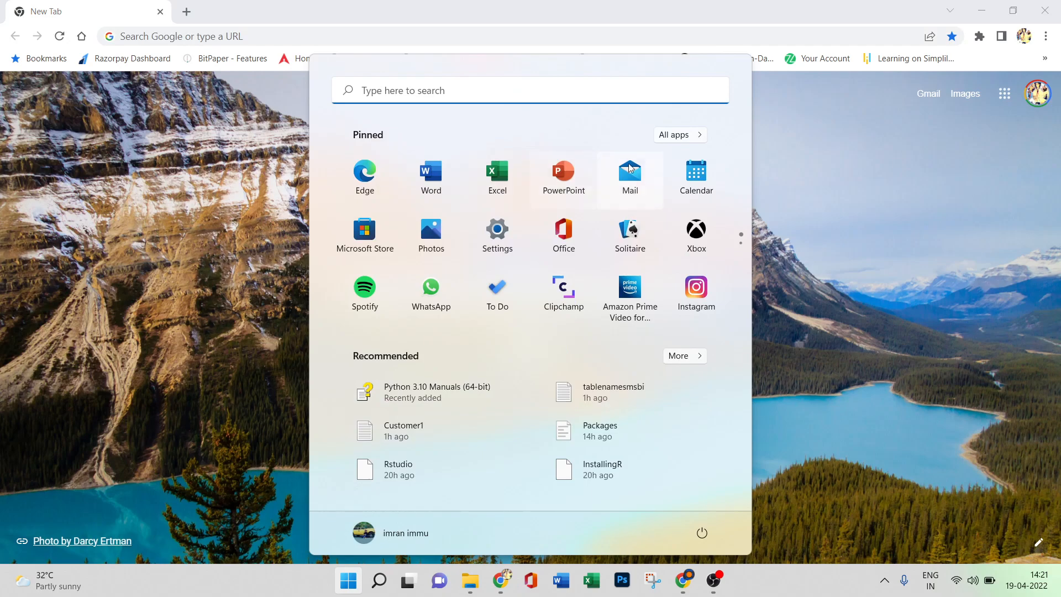
{"action": "left_click", "coordinate": [672, 137]}
{"action": "scroll", "coordinate": [508, 343], "scroll_direction": "down", "scroll_amount": 5}
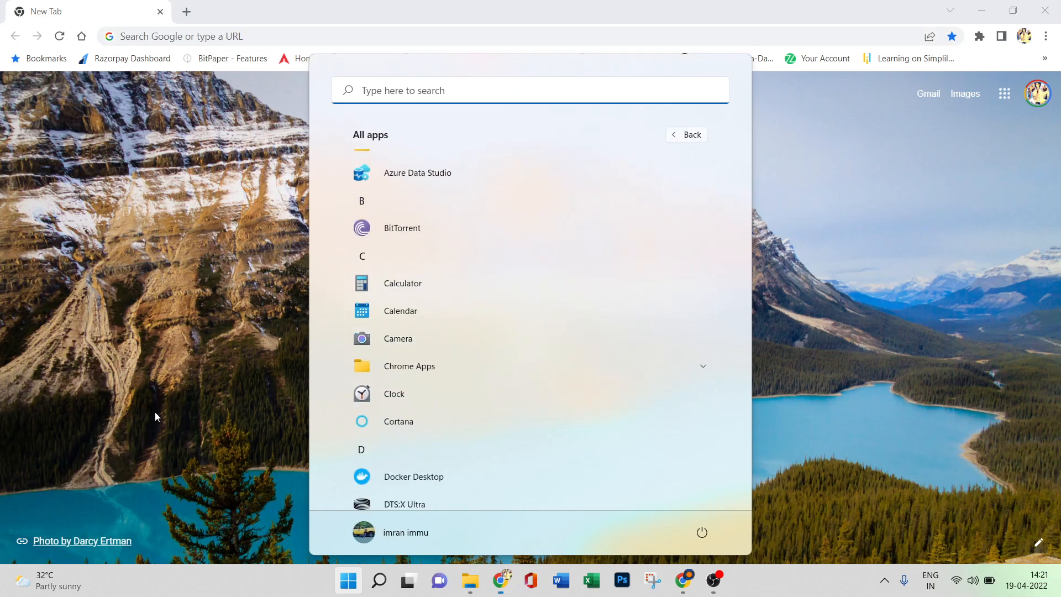
{"action": "left_click", "coordinate": [156, 416]}
Launch SQL Server Management Studio 18 and connect to the local Database Engine with Windows Authentication.
{"action": "left_click", "coordinate": [379, 580]}
{"action": "type", "text": "mi"}
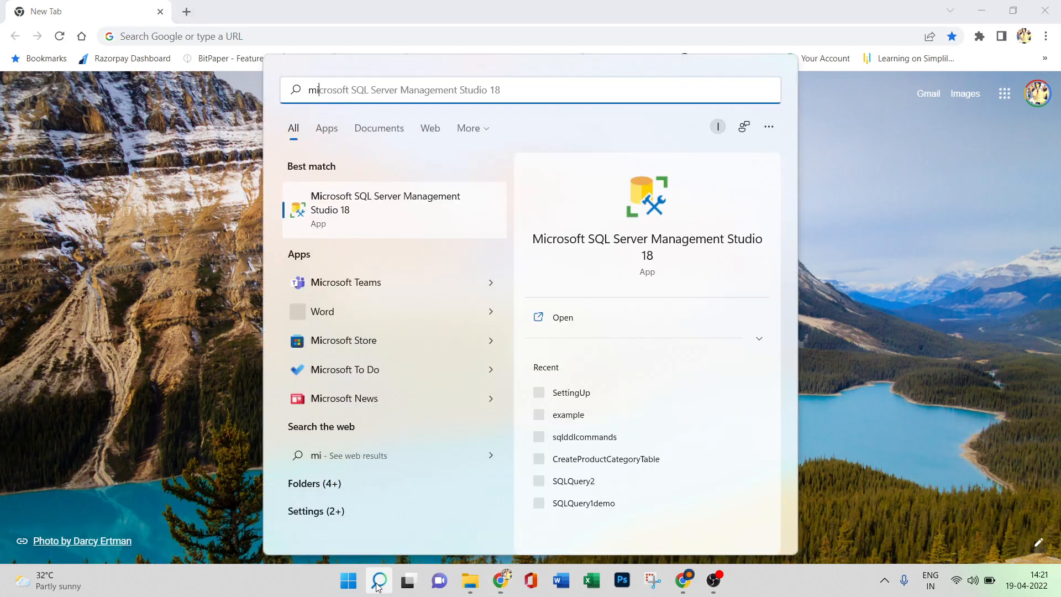
{"action": "left_click", "coordinate": [370, 211]}
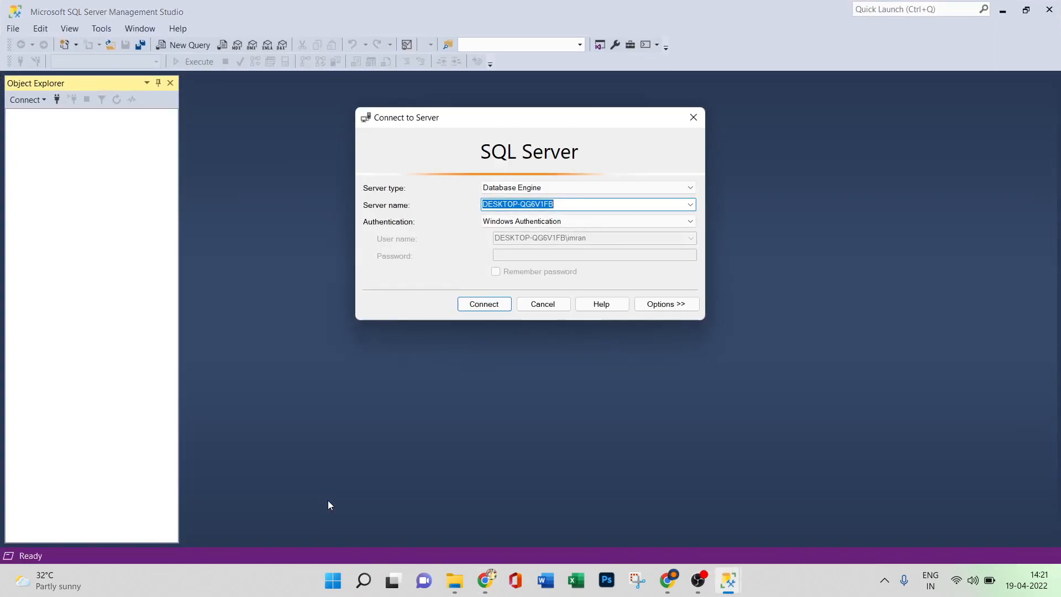
{"action": "left_click", "coordinate": [471, 306]}
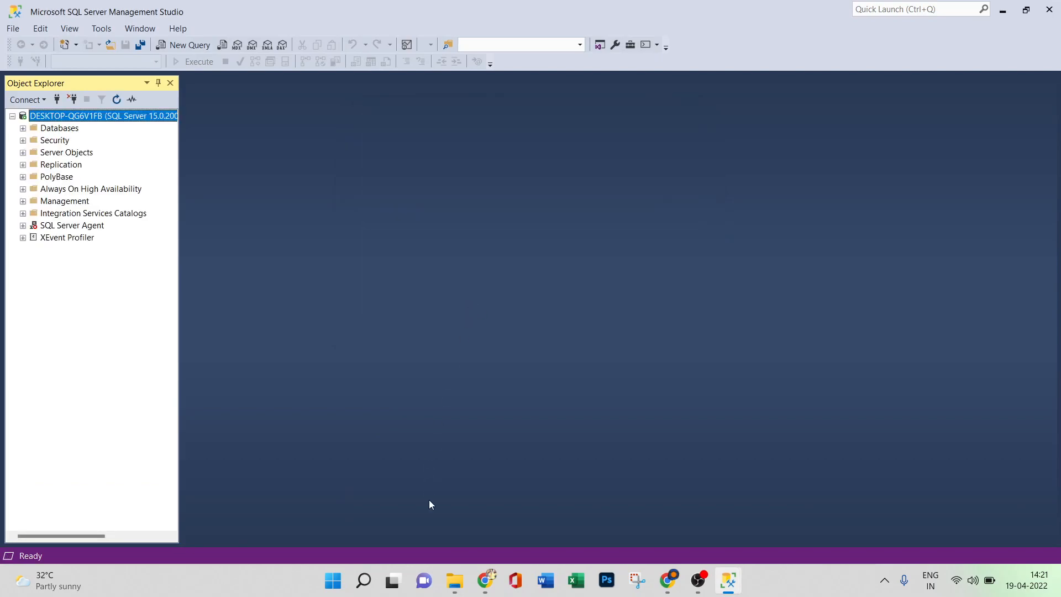
Launch Visual Studio 2017 (SSDT), open the recent Customerdata solution and show its package's data flow.
{"action": "left_click", "coordinate": [363, 579]}
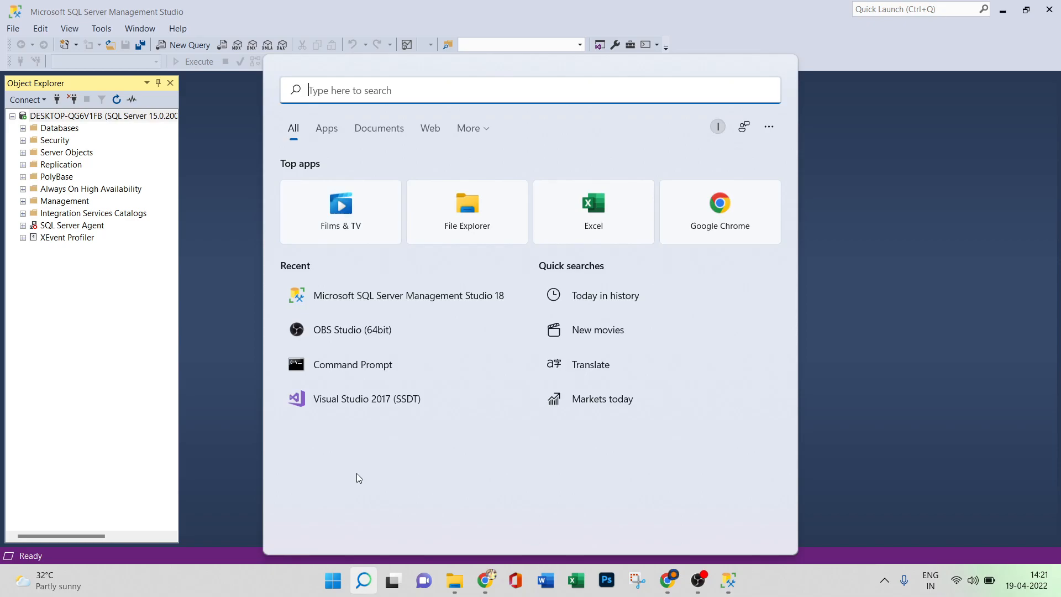
{"action": "left_click", "coordinate": [353, 400]}
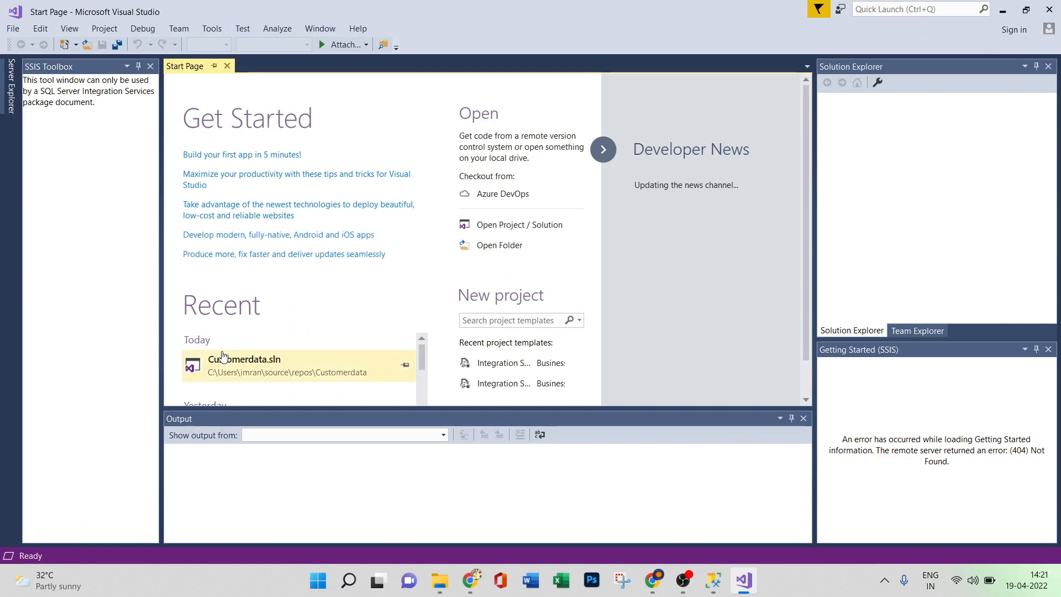
{"action": "left_click", "coordinate": [258, 369]}
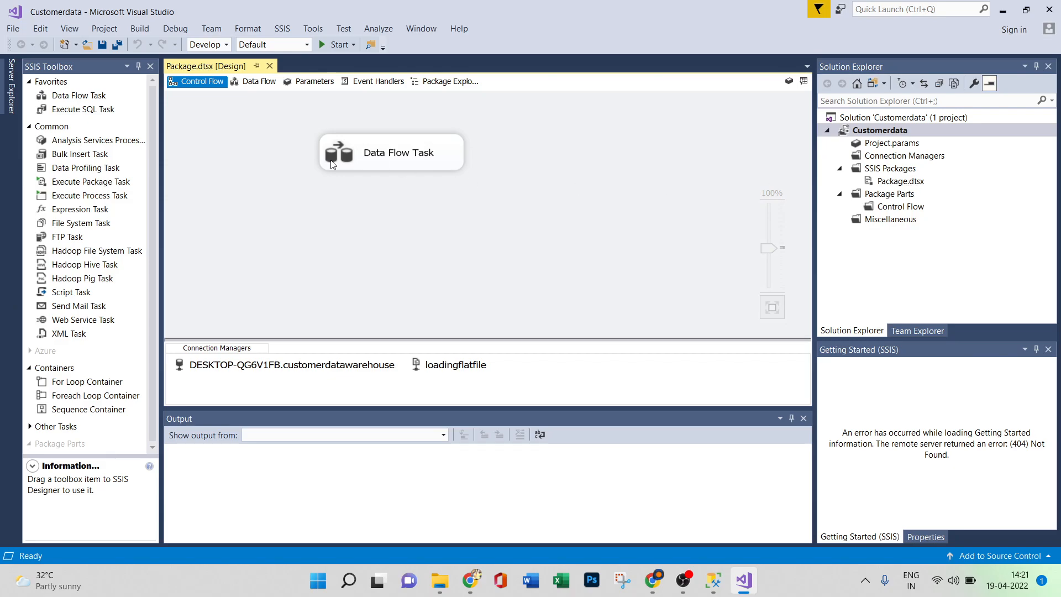
{"action": "left_click", "coordinate": [251, 83]}
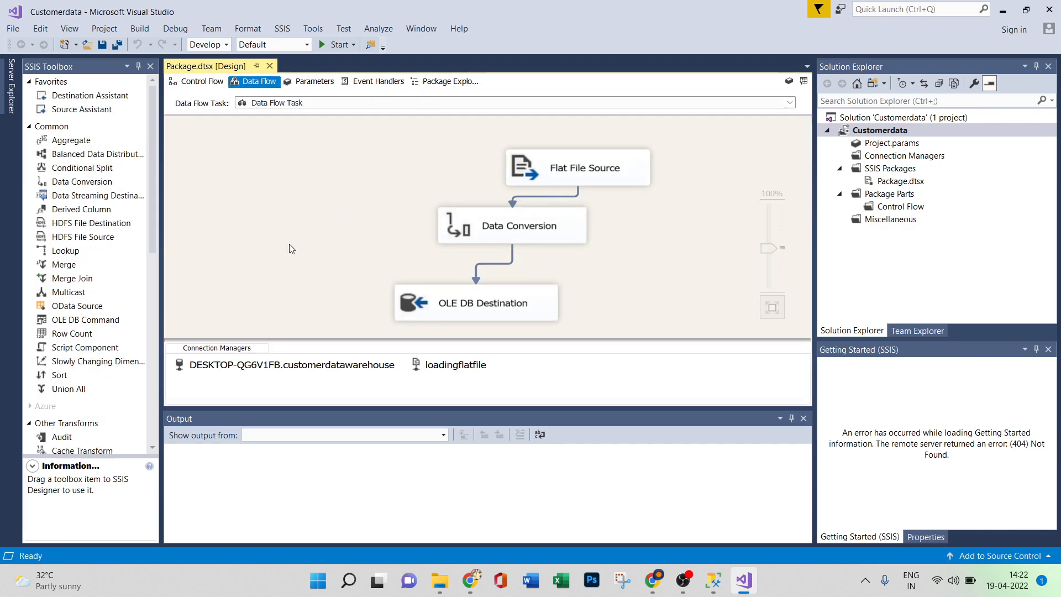
View the XML code of Package.dtsx, and close it to return to the package design.
{"action": "right_click", "coordinate": [915, 184]}
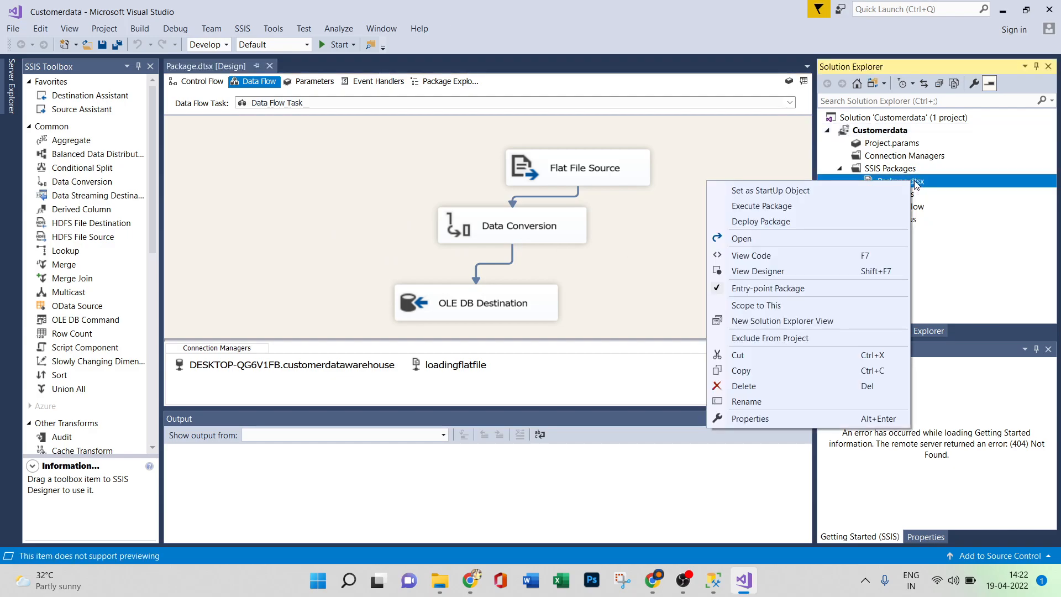
{"action": "left_click", "coordinate": [782, 257]}
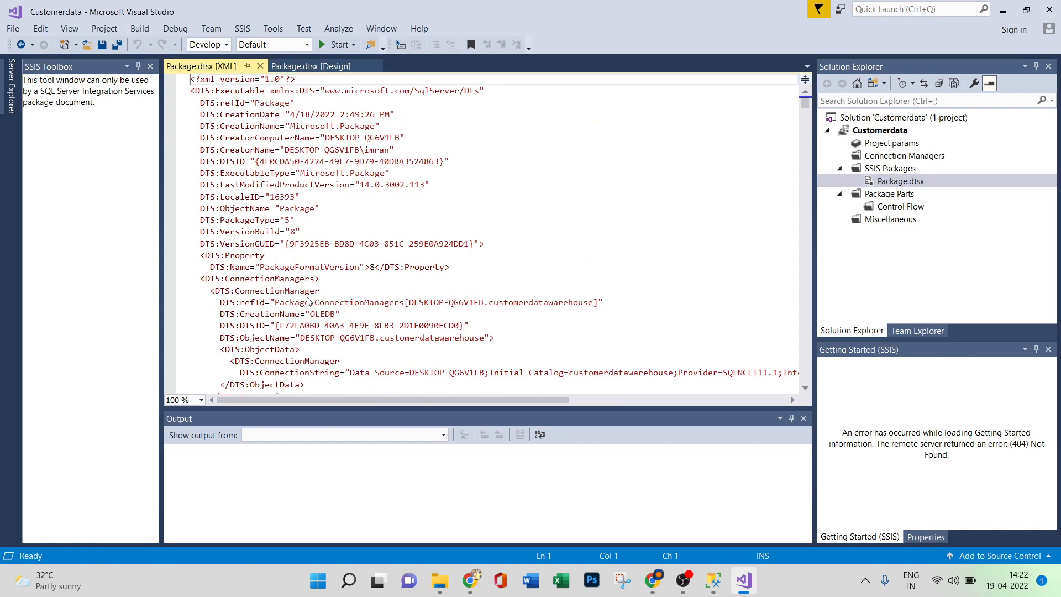
{"action": "left_click", "coordinate": [261, 66]}
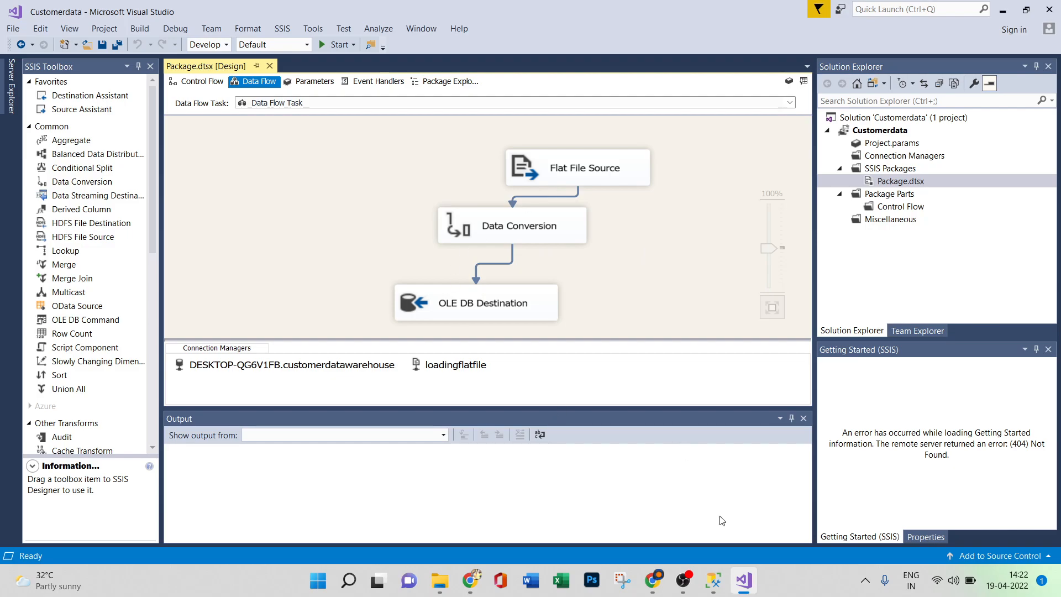
In SQL Server Management Studio, query the top 1000 rows of dbo.customertabel in the customerdatawarehouse database.
{"action": "left_click", "coordinate": [713, 580]}
{"action": "left_click", "coordinate": [23, 128]}
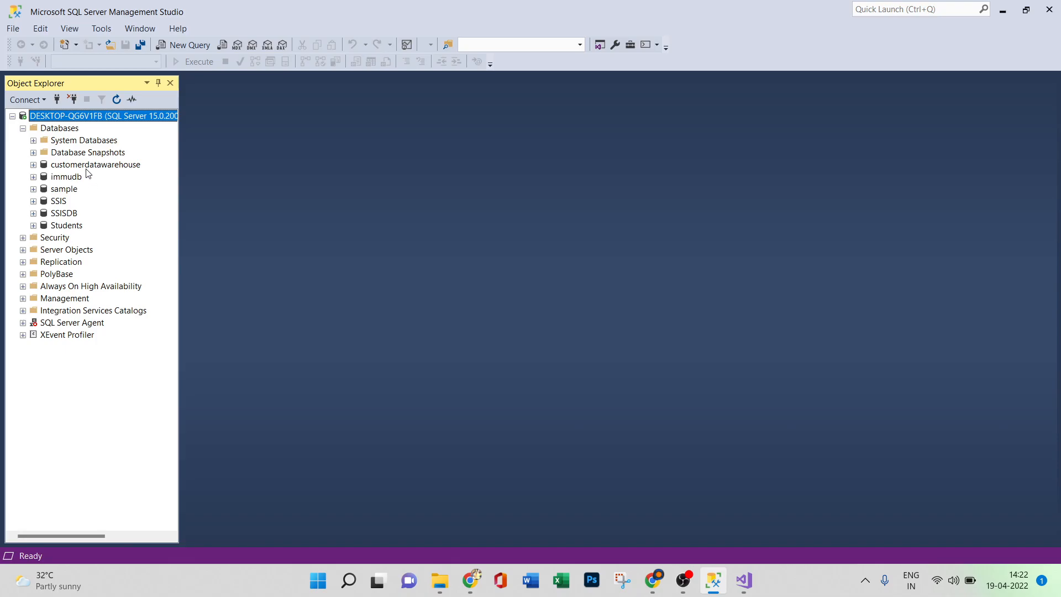
{"action": "left_click", "coordinate": [34, 165]}
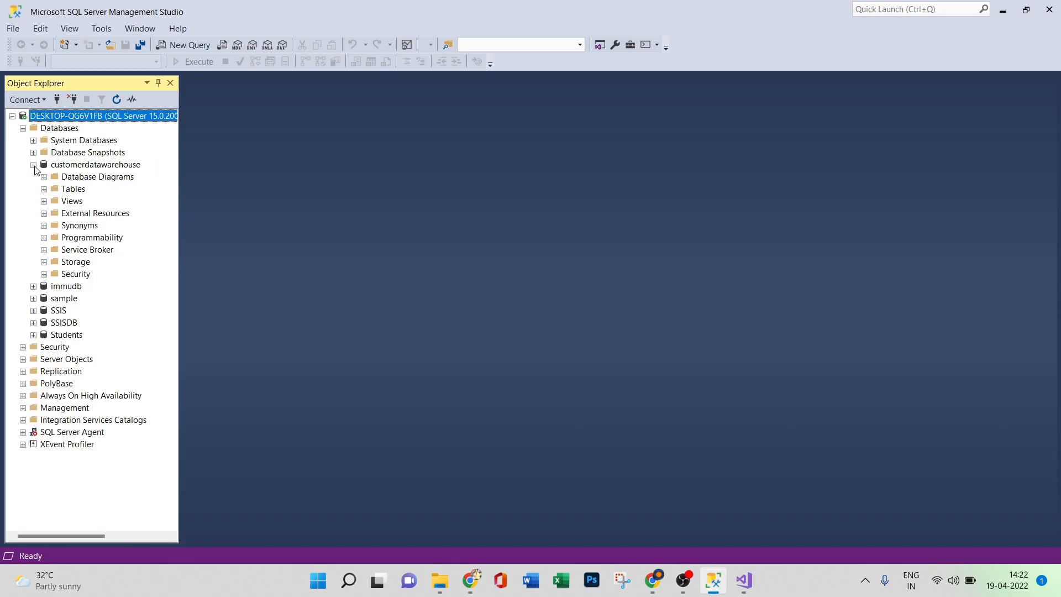
{"action": "left_click", "coordinate": [44, 189]}
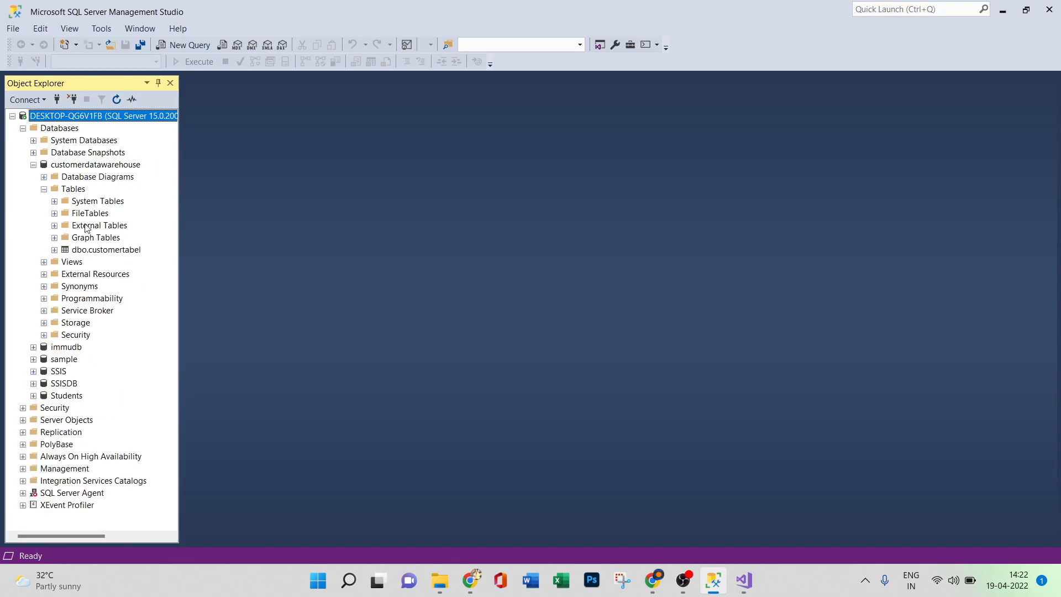
{"action": "right_click", "coordinate": [110, 255]}
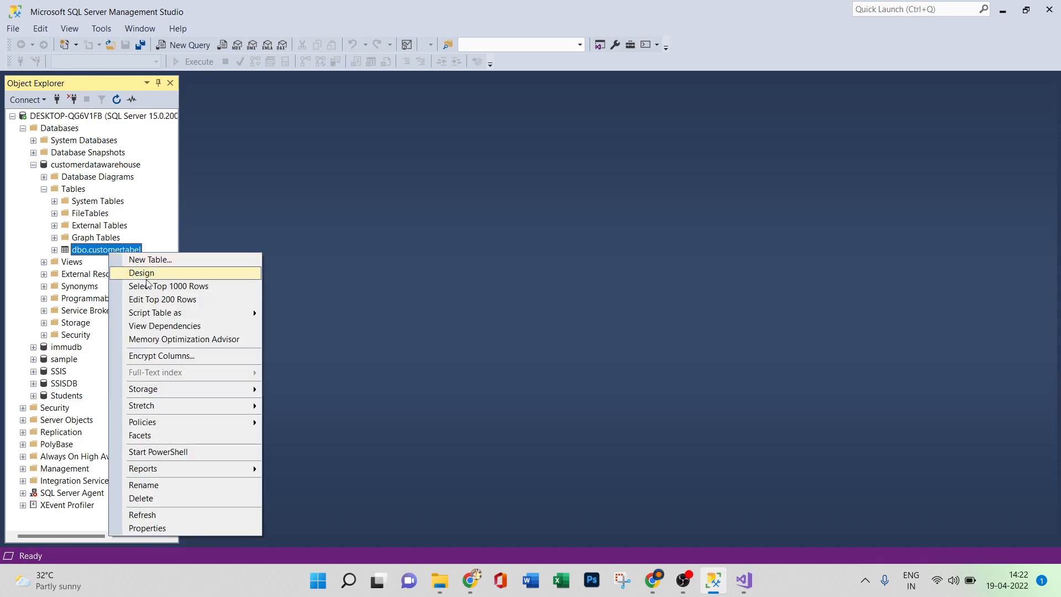
{"action": "left_click", "coordinate": [150, 285]}
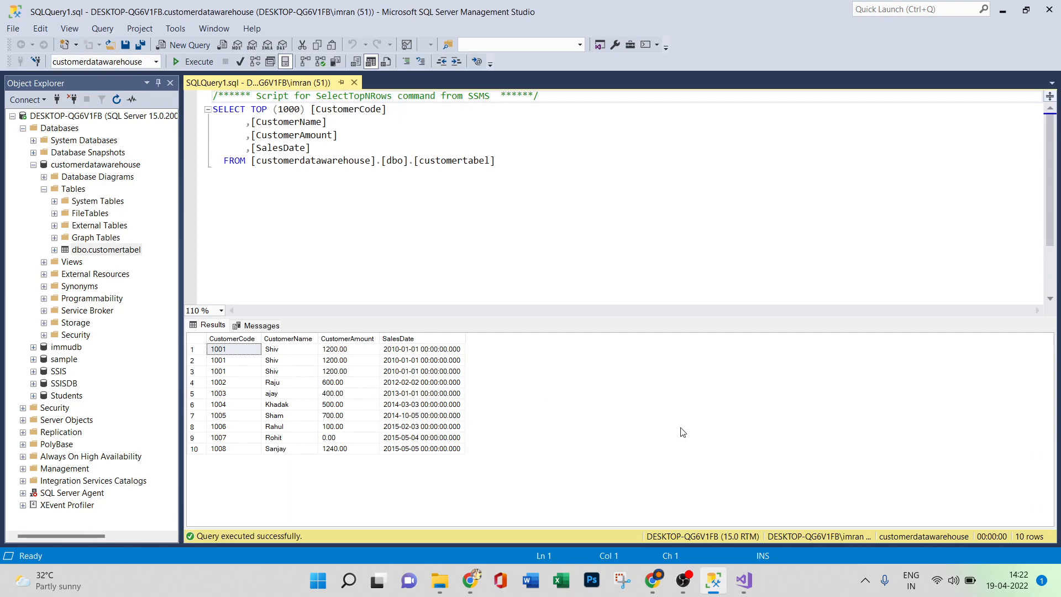
Open the Customer1 text file in the MSBI DATA FILES folder to examine the source data.
{"action": "left_click", "coordinate": [744, 580]}
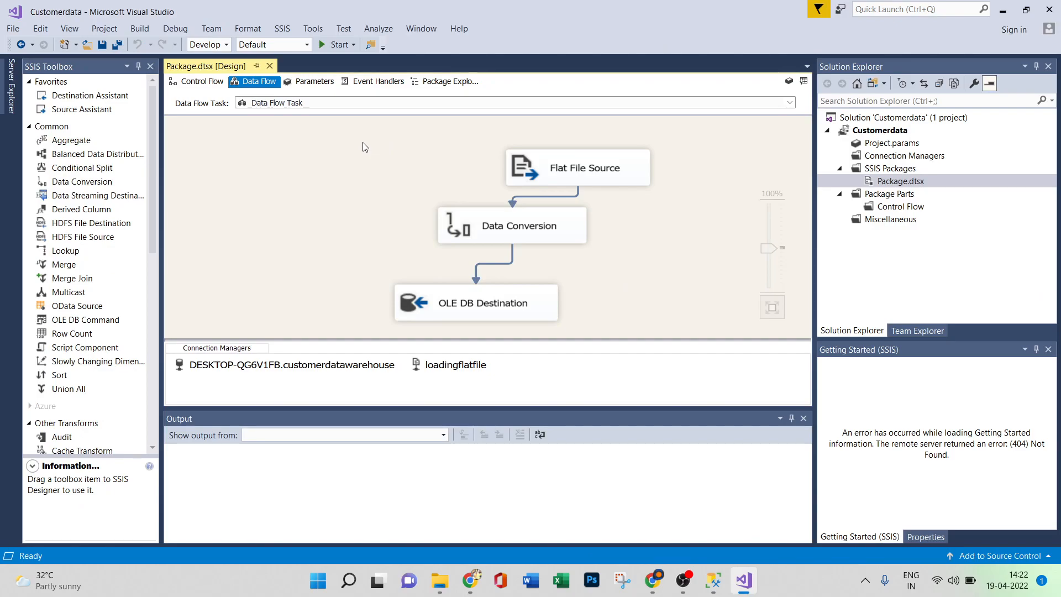
{"action": "left_click", "coordinate": [440, 580]}
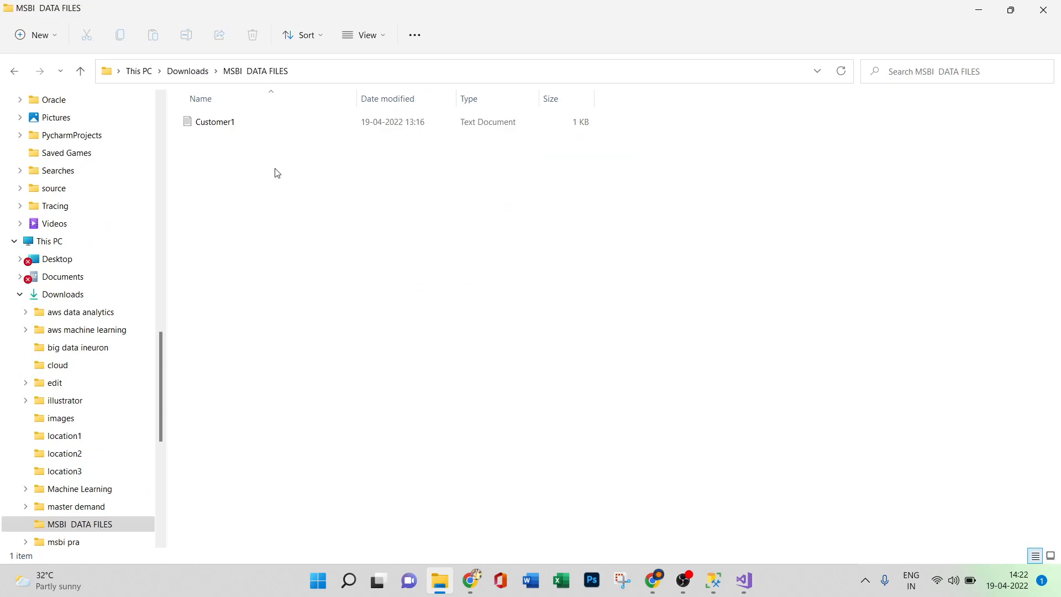
{"action": "double_click", "coordinate": [280, 121]}
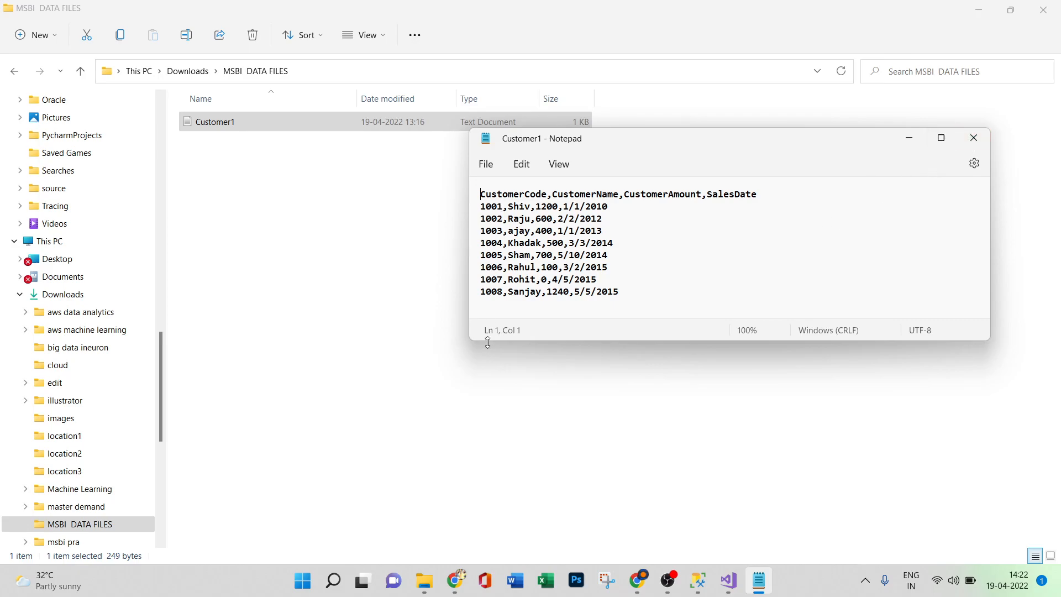
In Visual Studio, spread out the source and destination components and delete the path from Data Conversion to OLE DB Destination.
{"action": "left_click", "coordinate": [728, 580]}
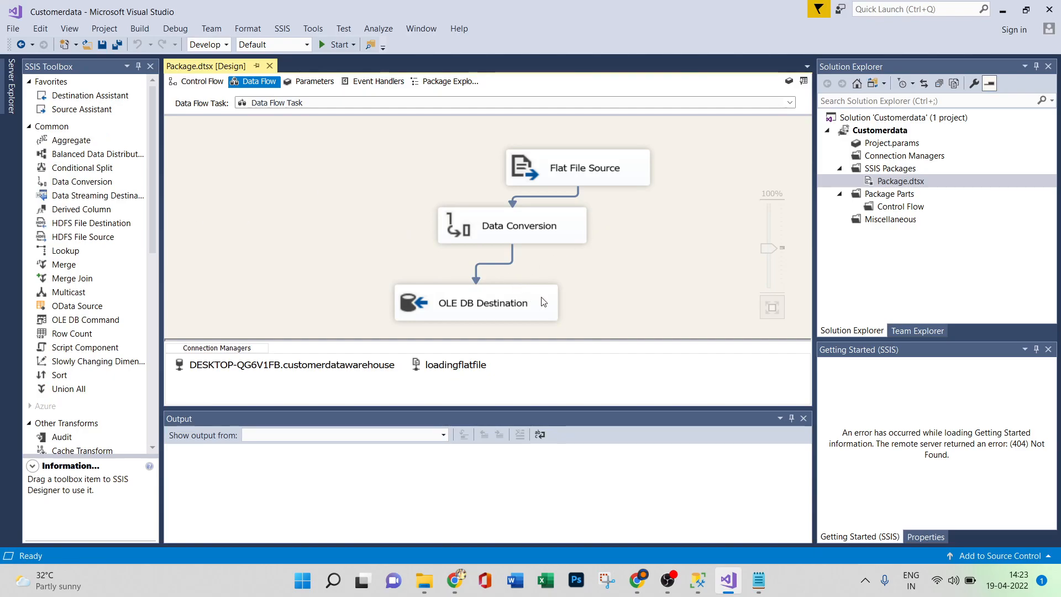
{"action": "left_click_drag", "start_coordinate": [607, 177], "coordinate": [593, 161]}
{"action": "scroll", "coordinate": [621, 279], "scroll_direction": "up", "scroll_amount": 2}
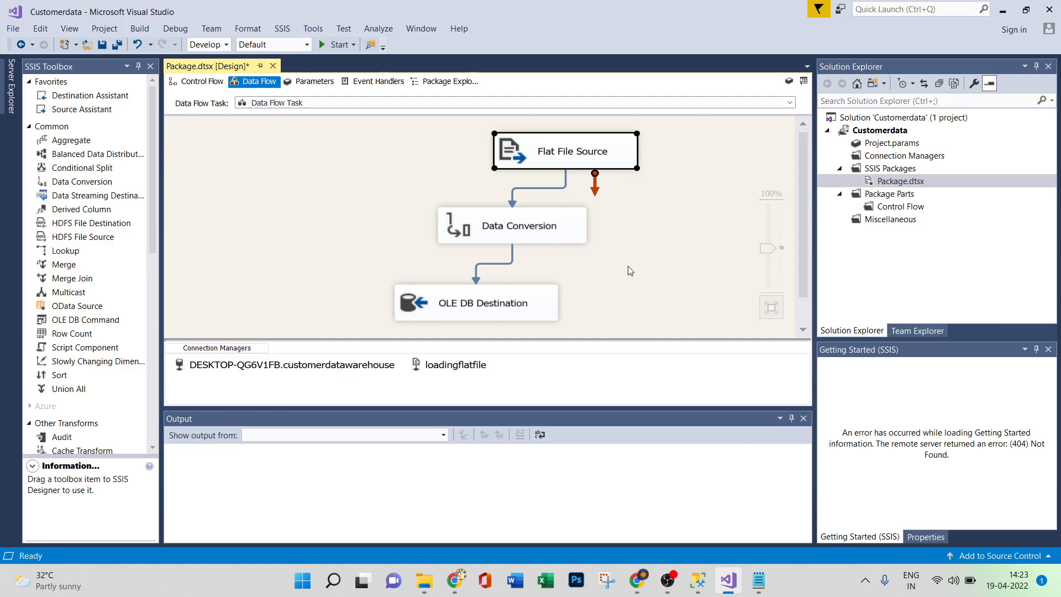
{"action": "left_click", "coordinate": [562, 229]}
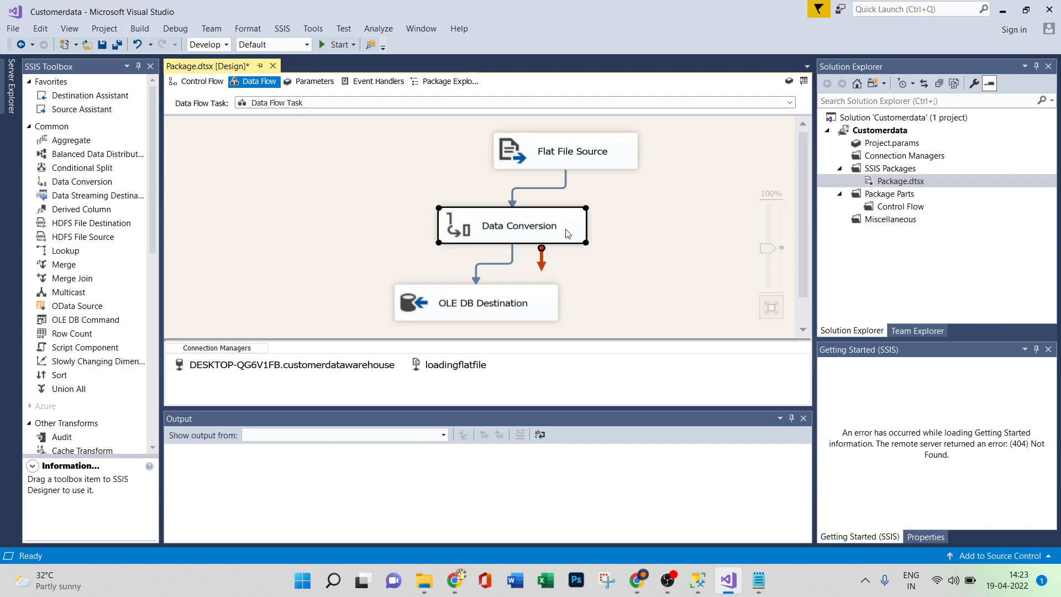
{"action": "left_click_drag", "start_coordinate": [509, 316], "coordinate": [416, 273]}
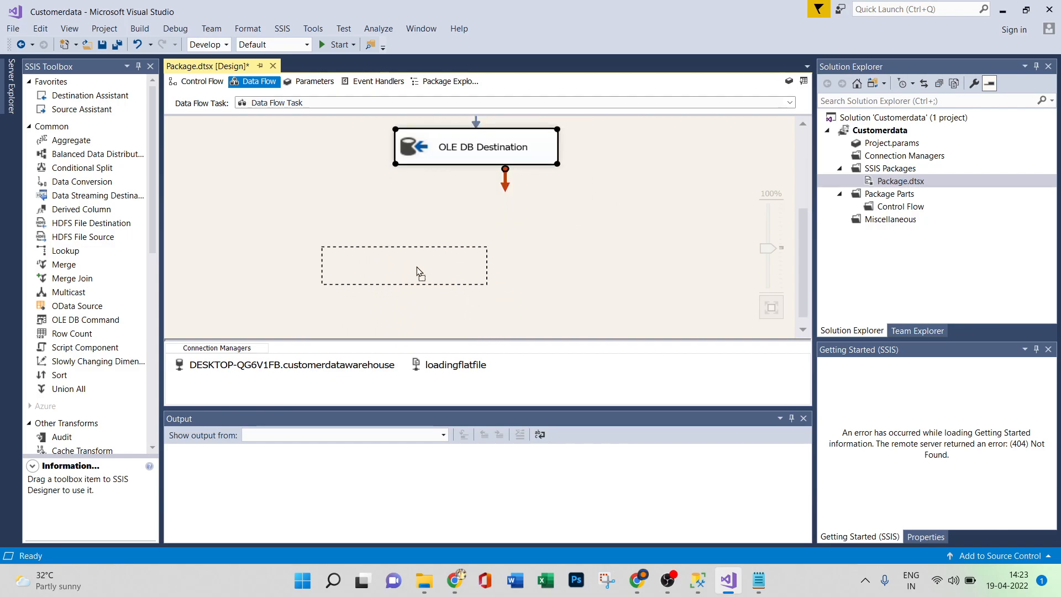
{"action": "left_click", "coordinate": [513, 222]}
{"action": "key", "text": "Delete"}
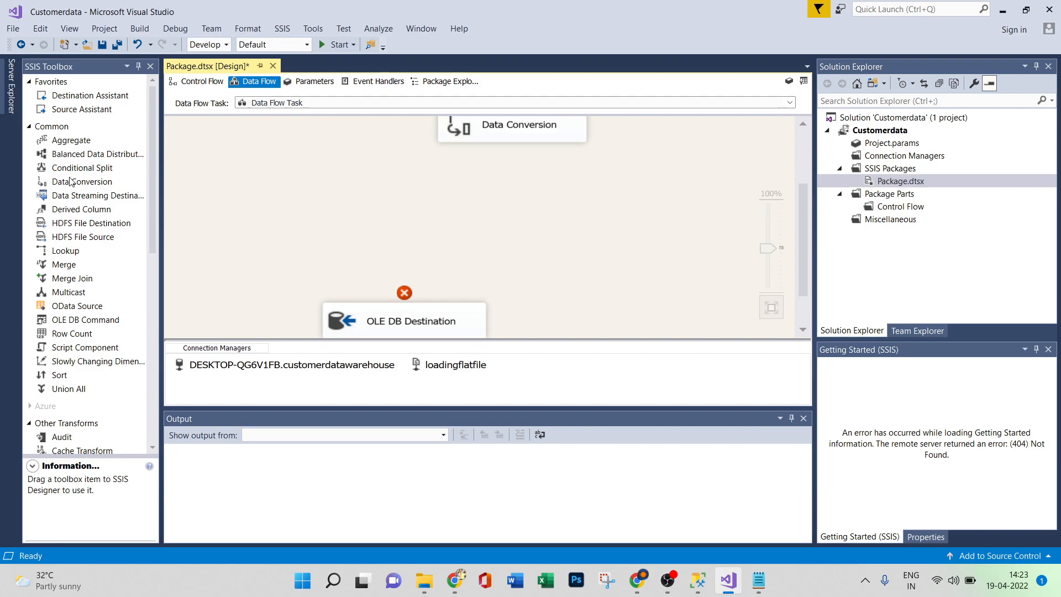
Add a Derived Column transformation below Data Conversion and connect Data Conversion's regular output to it.
{"action": "left_click_drag", "start_coordinate": [80, 211], "coordinate": [513, 197]}
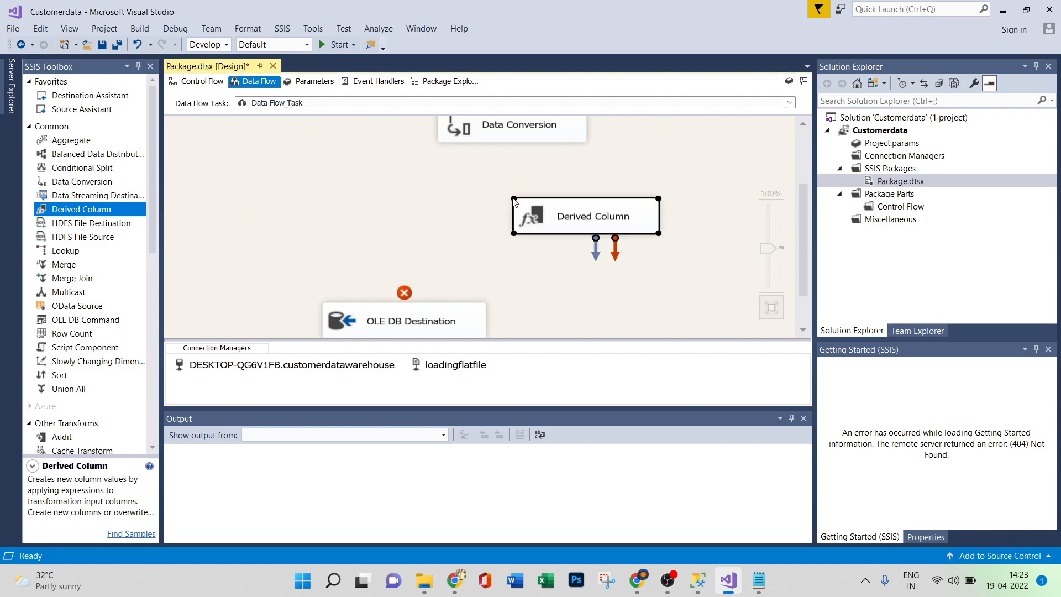
{"action": "left_click_drag", "start_coordinate": [584, 219], "coordinate": [560, 214]}
{"action": "left_click", "coordinate": [505, 131]}
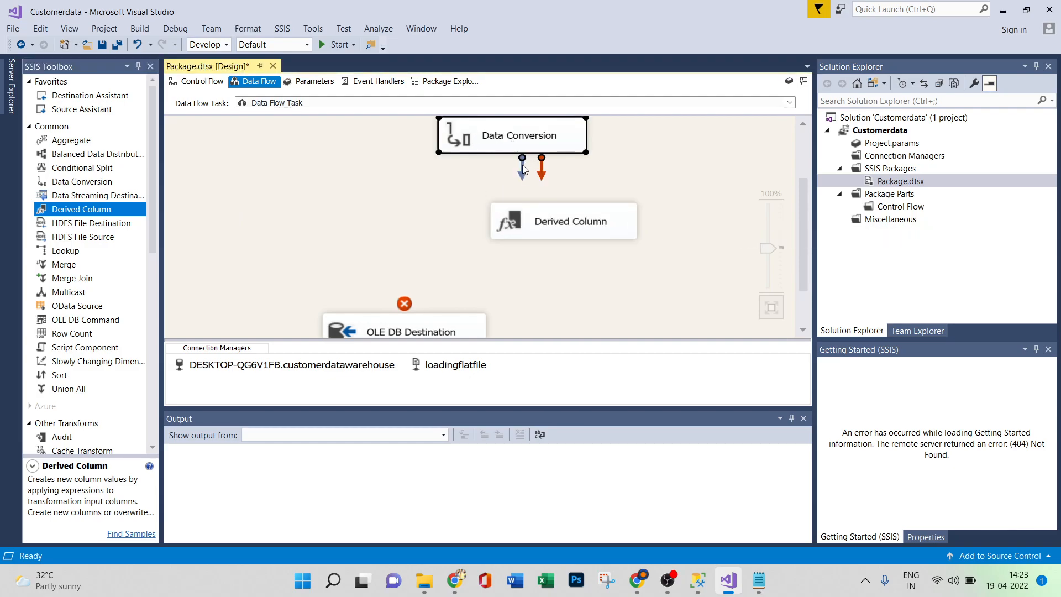
{"action": "left_click_drag", "start_coordinate": [523, 167], "coordinate": [565, 230]}
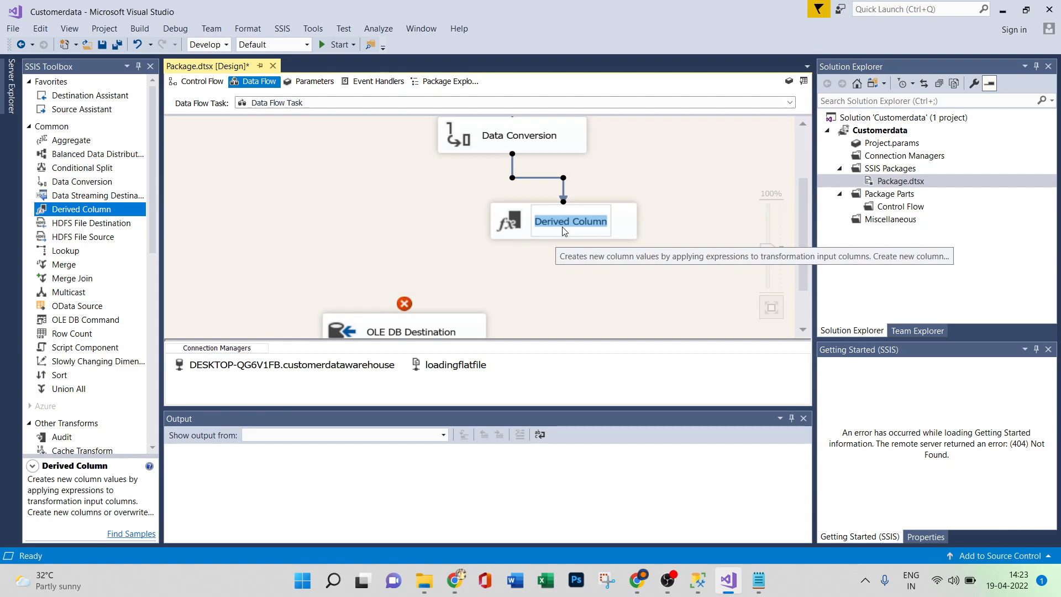
Rename the Derived Column transformation as "Customer name to caps".
{"action": "type", "text": "c"}
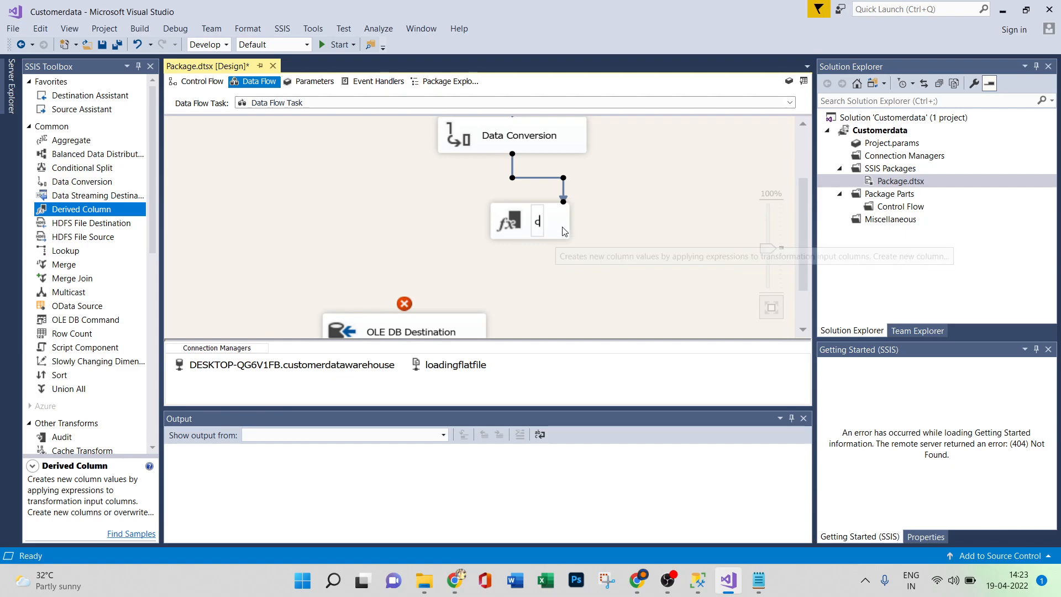
{"action": "type", "text": "apati"}
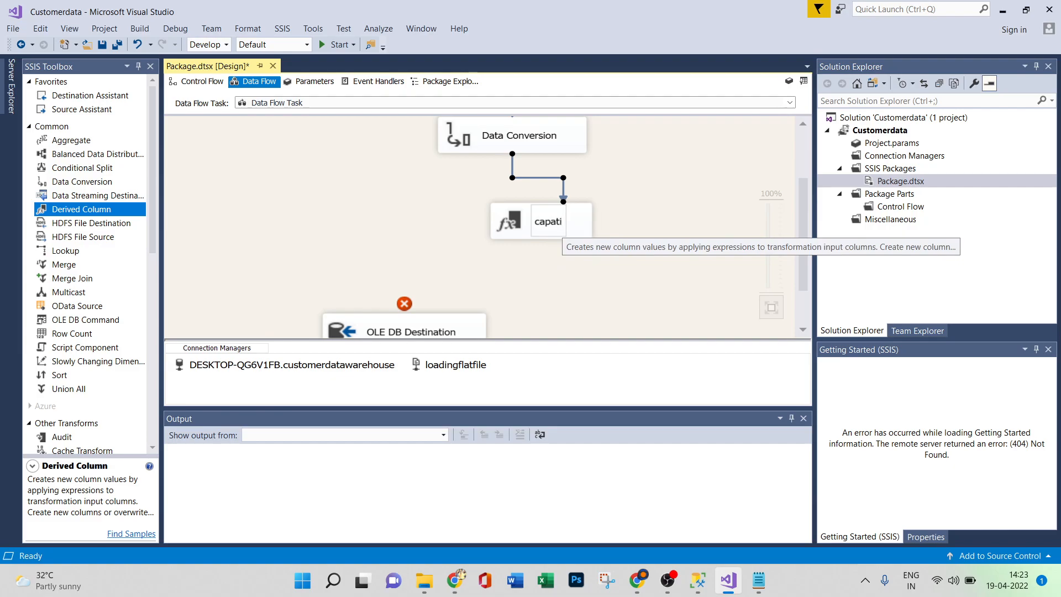
{"action": "key", "text": "BackSpace"}
{"action": "key", "text": "BackSpace"}
{"action": "key", "text": "BackSpace"}
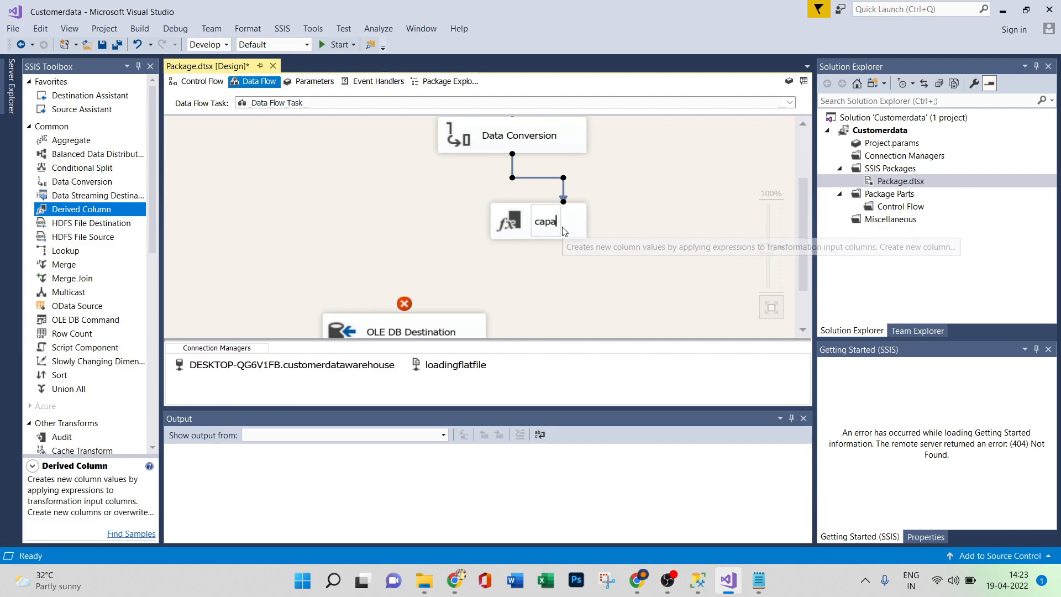
{"action": "key", "text": "BackSpace"}
{"action": "key", "text": "BackSpace"}
{"action": "key", "text": "BackSpace"}
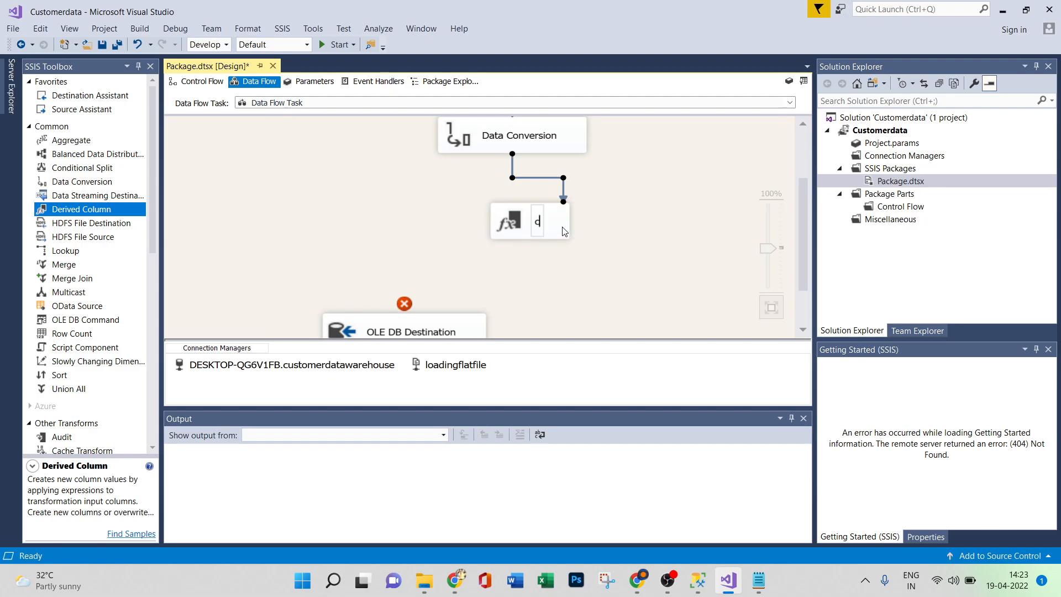
{"action": "type", "text": "Customer name"}
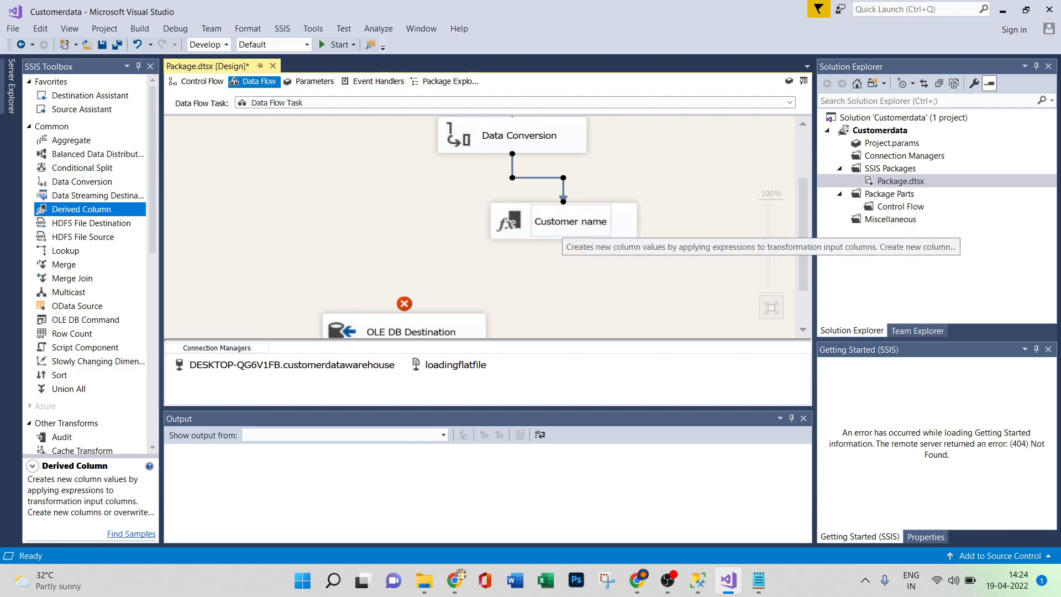
{"action": "type", "text": " to "}
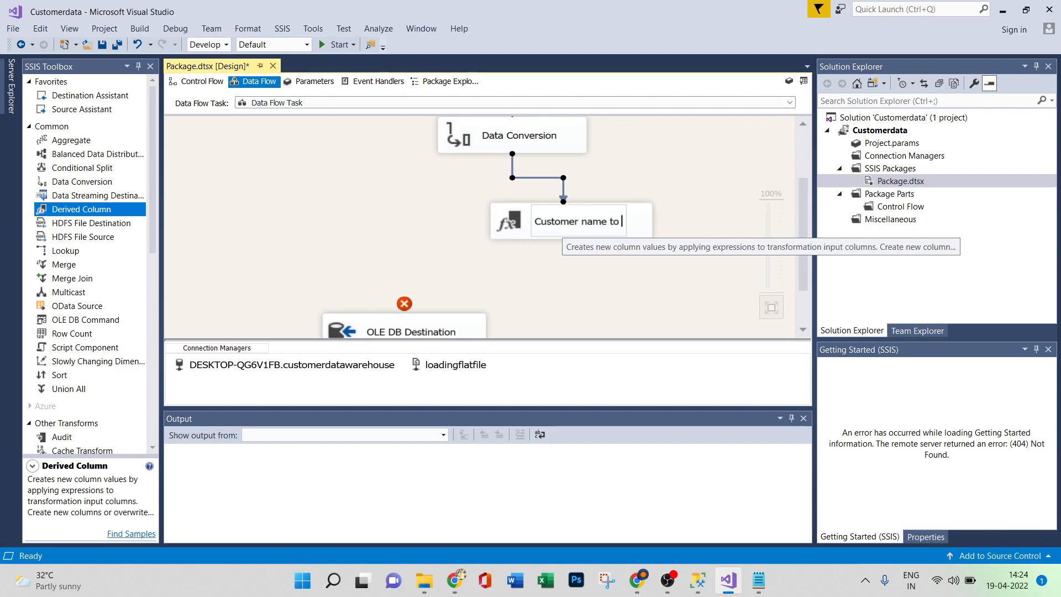
{"action": "type", "text": "caps"}
{"action": "left_click", "coordinate": [416, 218]}
Connect the regular output of "Customer name to caps" to OLE DB Destination.
{"action": "left_click", "coordinate": [567, 232]}
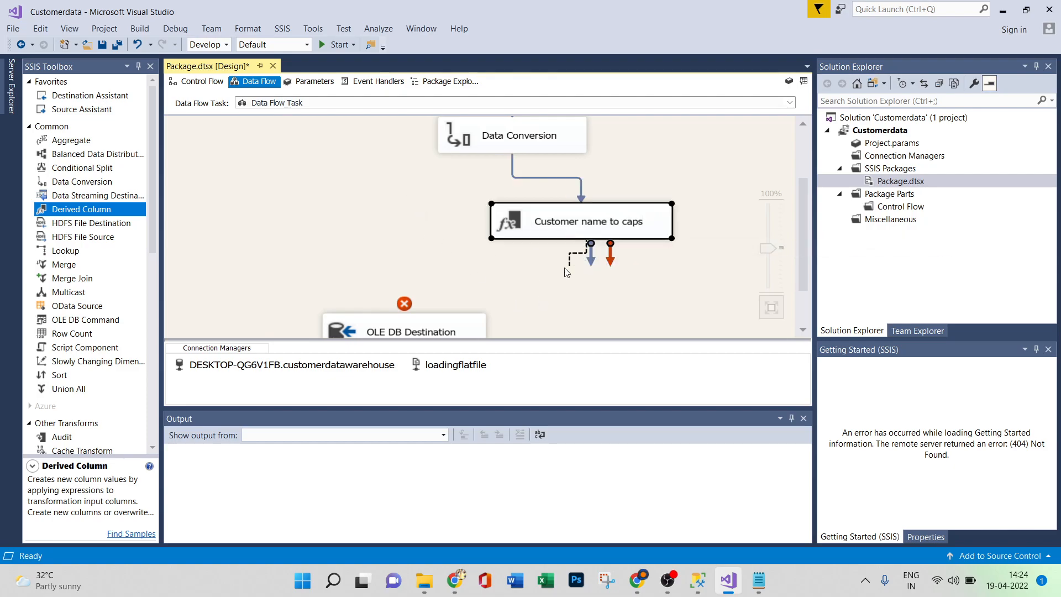
{"action": "left_click_drag", "start_coordinate": [569, 267], "coordinate": [406, 329]}
Open the "Customer name to caps" transformation for editing and add a derived column based on the CustomerName input column.
{"action": "double_click", "coordinate": [588, 206]}
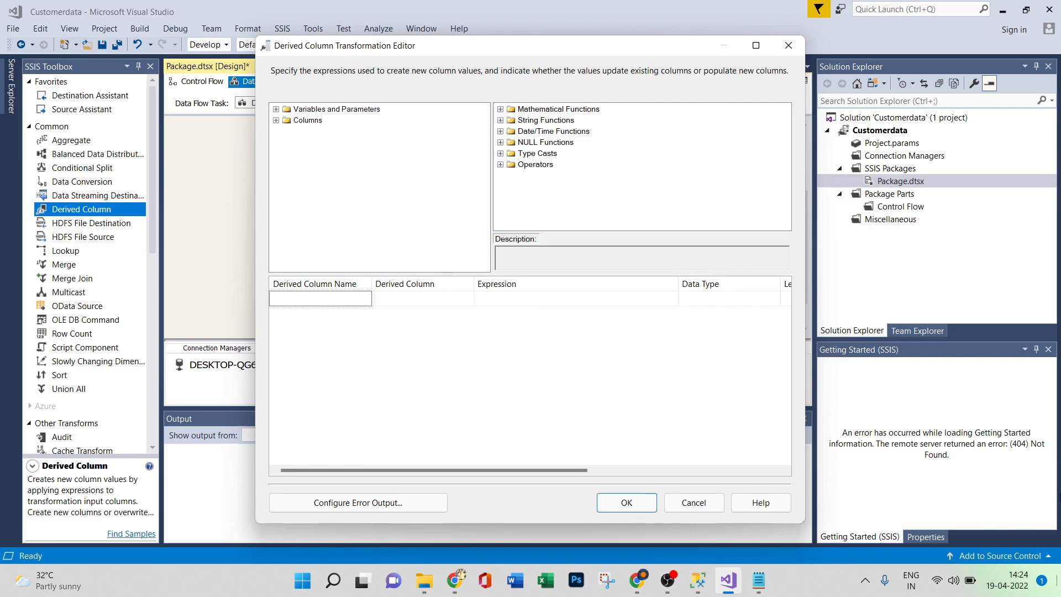
{"action": "left_click", "coordinate": [276, 121]}
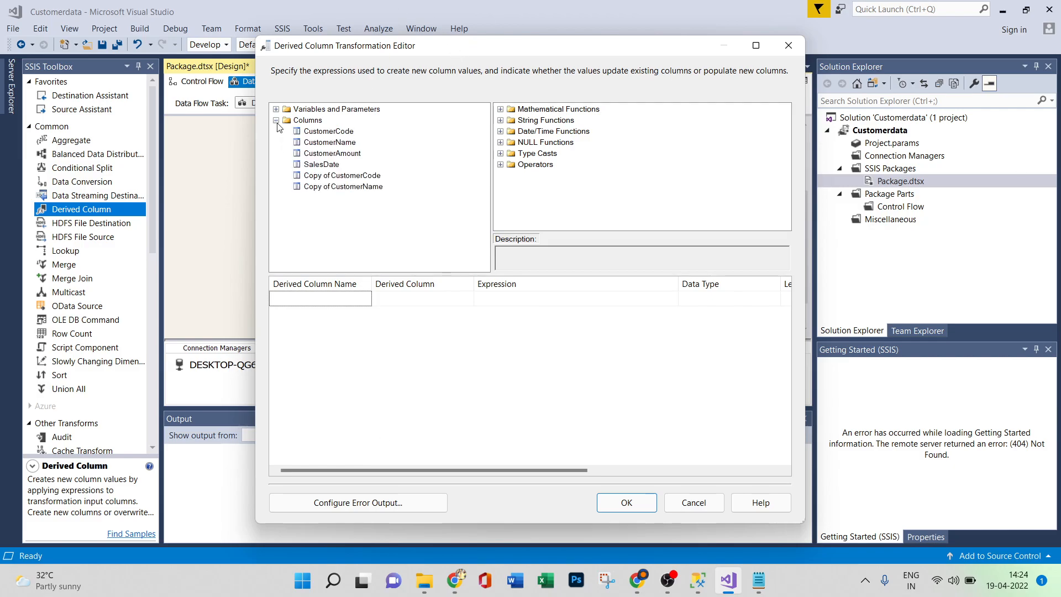
{"action": "left_click", "coordinate": [342, 146]}
{"action": "left_click_drag", "start_coordinate": [342, 145], "coordinate": [324, 292]}
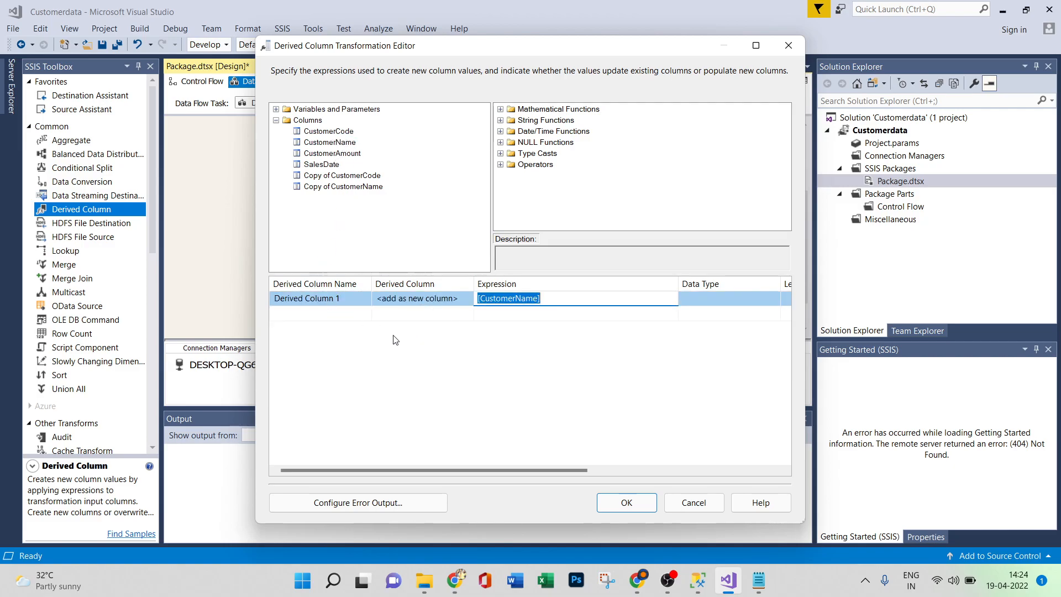
Rename the new derived column as "caps customer name".
{"action": "left_click", "coordinate": [332, 299]}
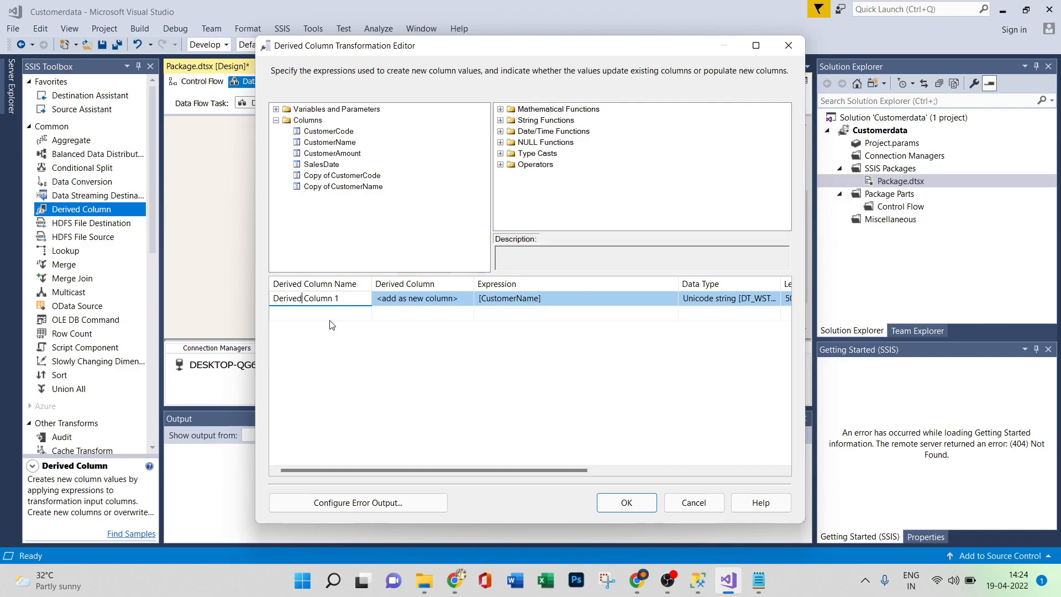
{"action": "key", "text": "BackSpace"}
{"action": "key", "text": "BackSpace"}
{"action": "key", "text": "BackSpace"}
{"action": "key", "text": "BackSpace"}
{"action": "type", "text": "caps customer name"}
{"action": "key", "text": "Return"}
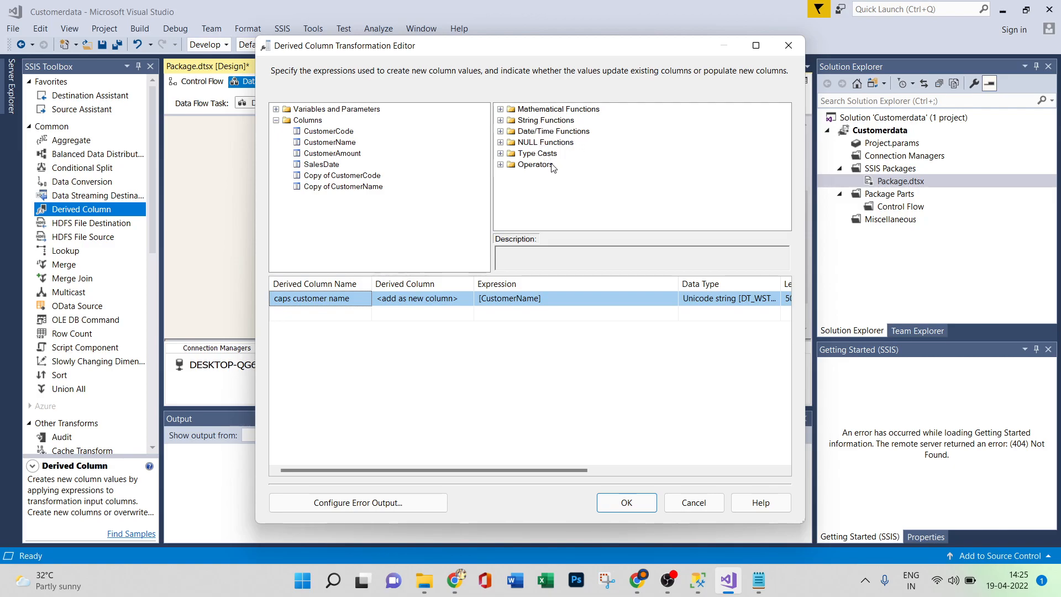
Look through the mathematical functions available for derived column expressions.
{"action": "left_click", "coordinate": [500, 109]}
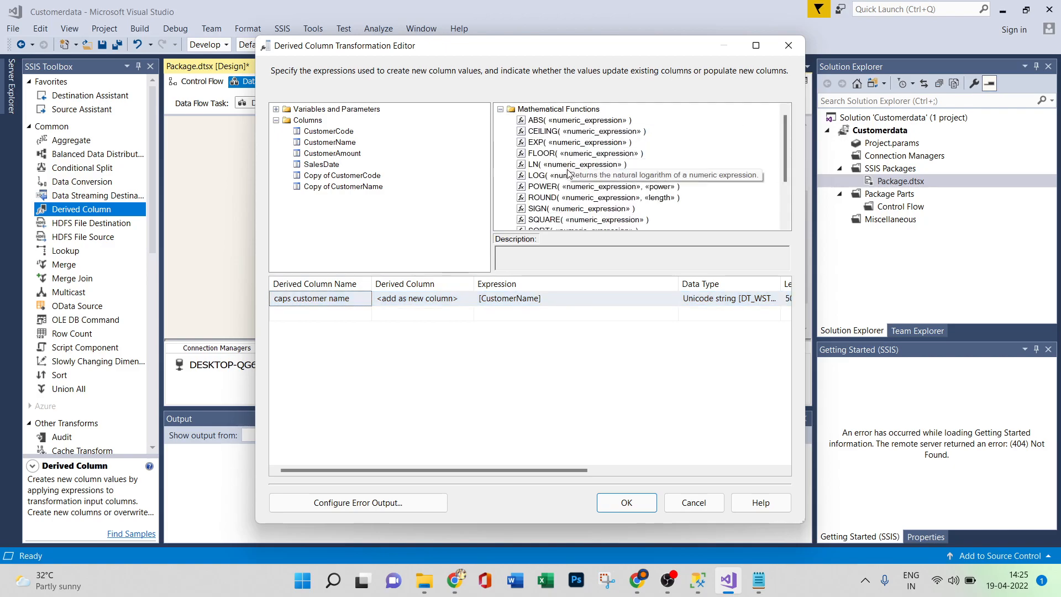
{"action": "scroll", "coordinate": [571, 202], "scroll_direction": "down", "scroll_amount": 2}
{"action": "scroll", "coordinate": [575, 204], "scroll_direction": "up", "scroll_amount": 1}
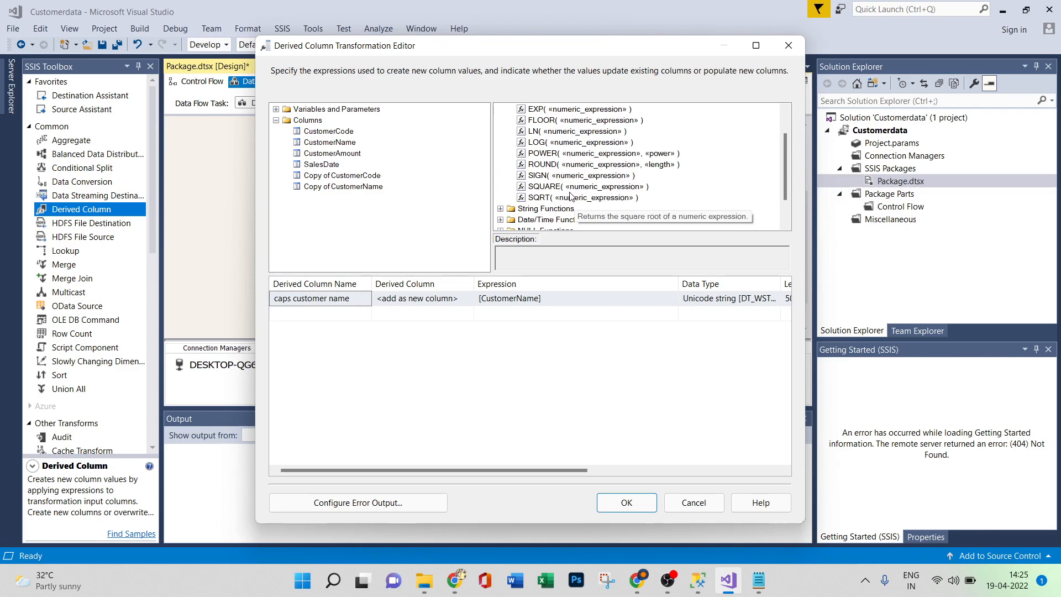
{"action": "scroll", "coordinate": [571, 196], "scroll_direction": "up", "scroll_amount": 1}
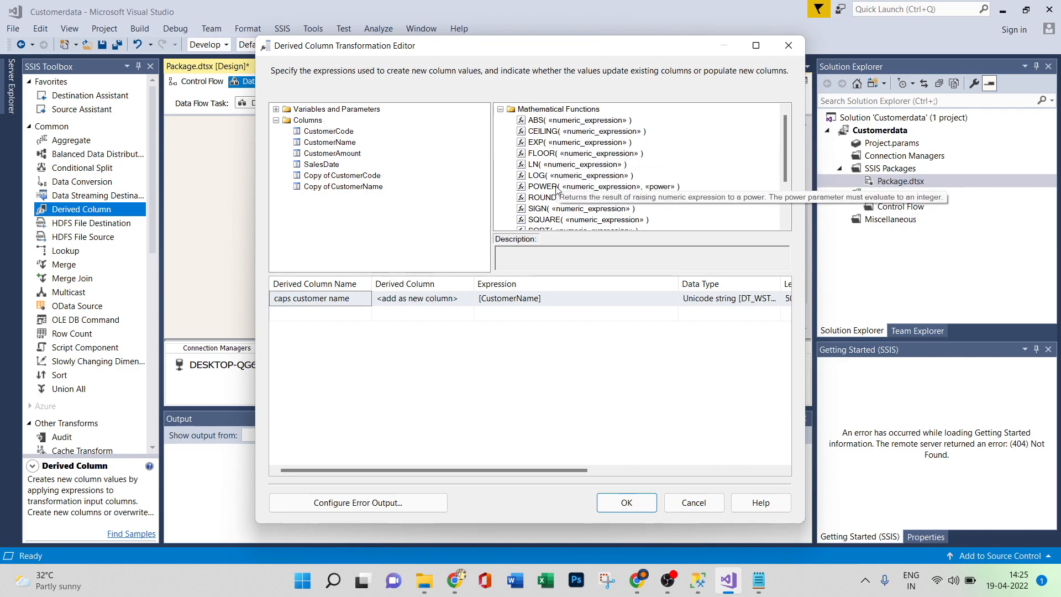
{"action": "scroll", "coordinate": [556, 190], "scroll_direction": "down", "scroll_amount": 1}
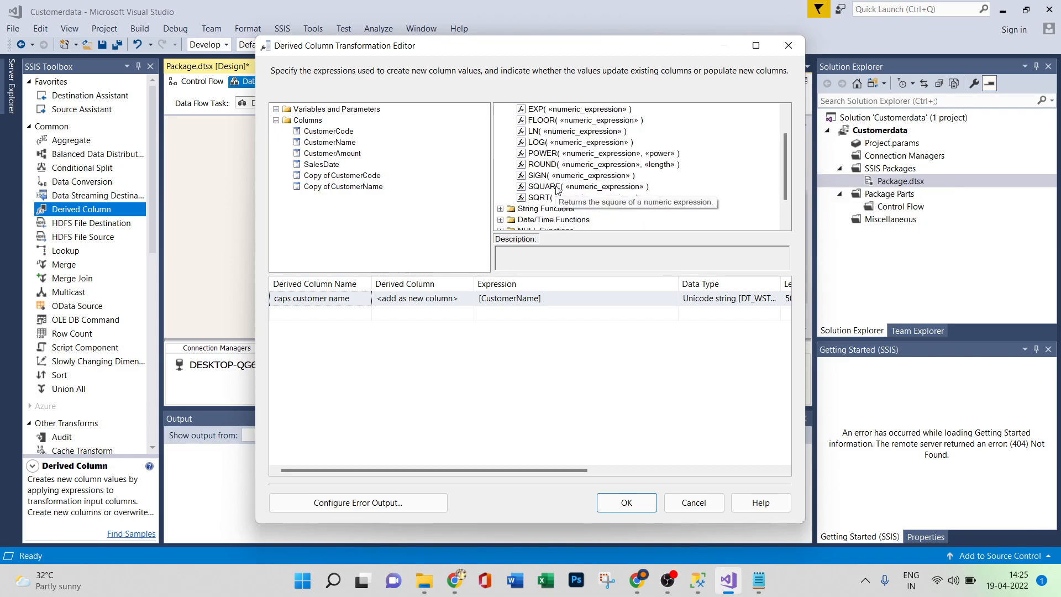
{"action": "scroll", "coordinate": [555, 193], "scroll_direction": "up", "scroll_amount": 1}
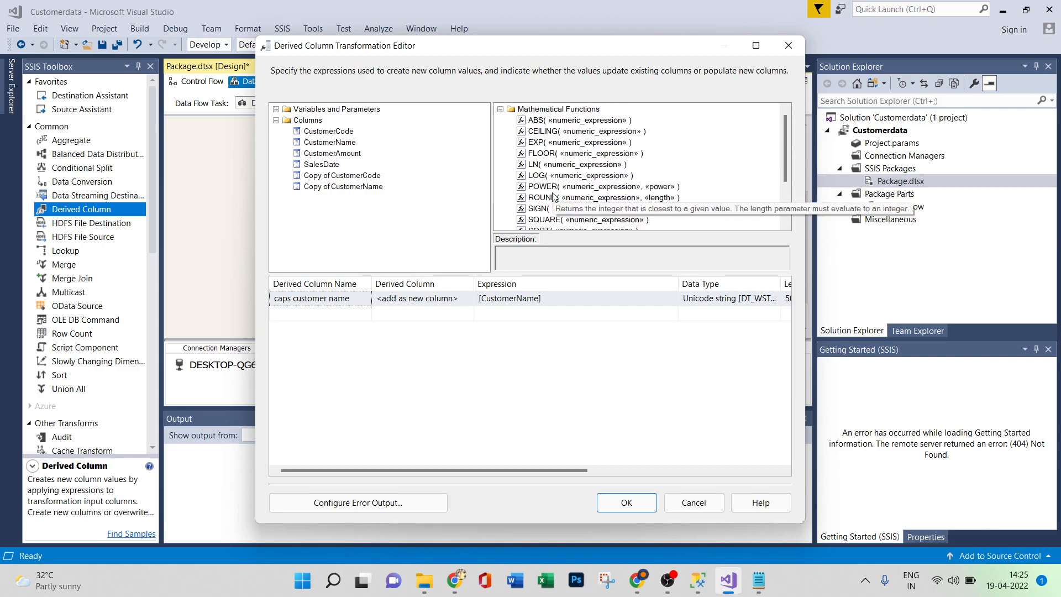
{"action": "left_click", "coordinate": [501, 110]}
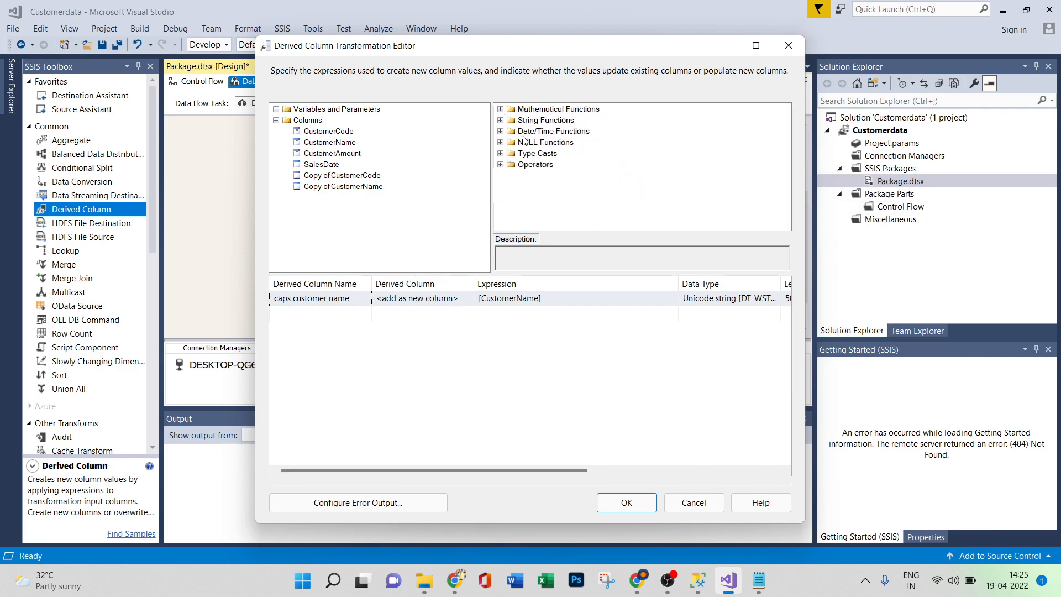
Look through the available string functions for one that changes text to capitals.
{"action": "left_click", "coordinate": [500, 120]}
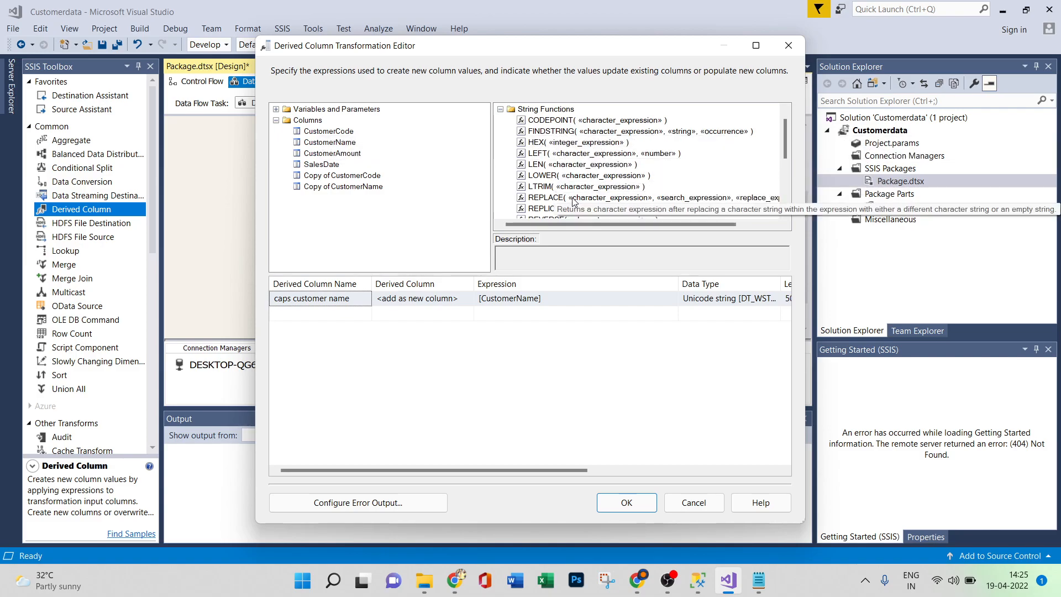
{"action": "scroll", "coordinate": [575, 202], "scroll_direction": "down", "scroll_amount": 1}
{"action": "scroll", "coordinate": [579, 182], "scroll_direction": "down", "scroll_amount": 1}
{"action": "scroll", "coordinate": [578, 182], "scroll_direction": "down", "scroll_amount": 1}
{"action": "scroll", "coordinate": [578, 181], "scroll_direction": "up", "scroll_amount": 2}
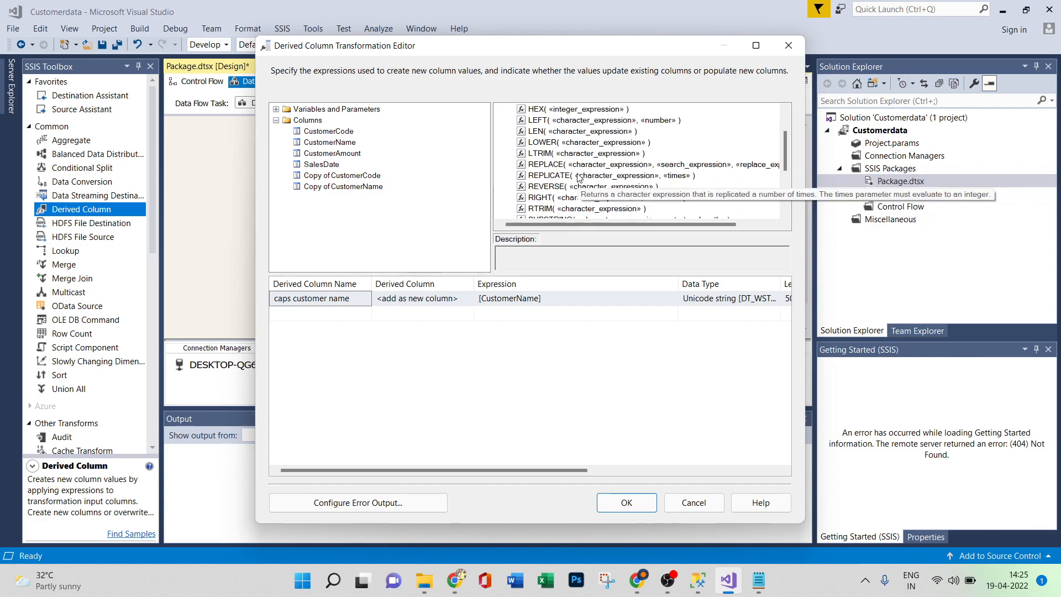
{"action": "scroll", "coordinate": [579, 180], "scroll_direction": "down", "scroll_amount": 2}
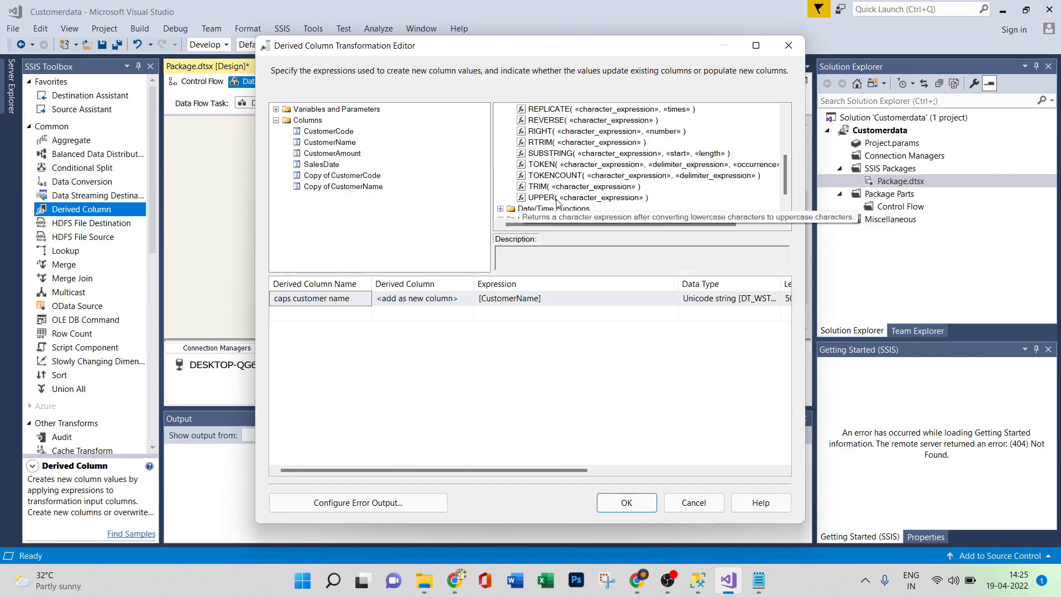
{"action": "scroll", "coordinate": [576, 201], "scroll_direction": "up", "scroll_amount": 3}
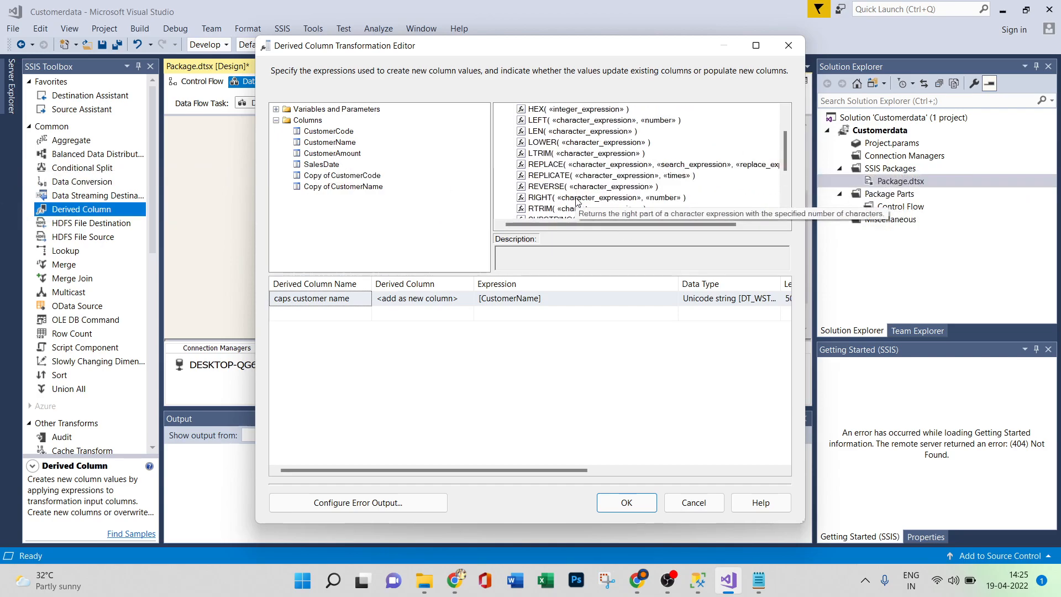
{"action": "left_click", "coordinate": [501, 120]}
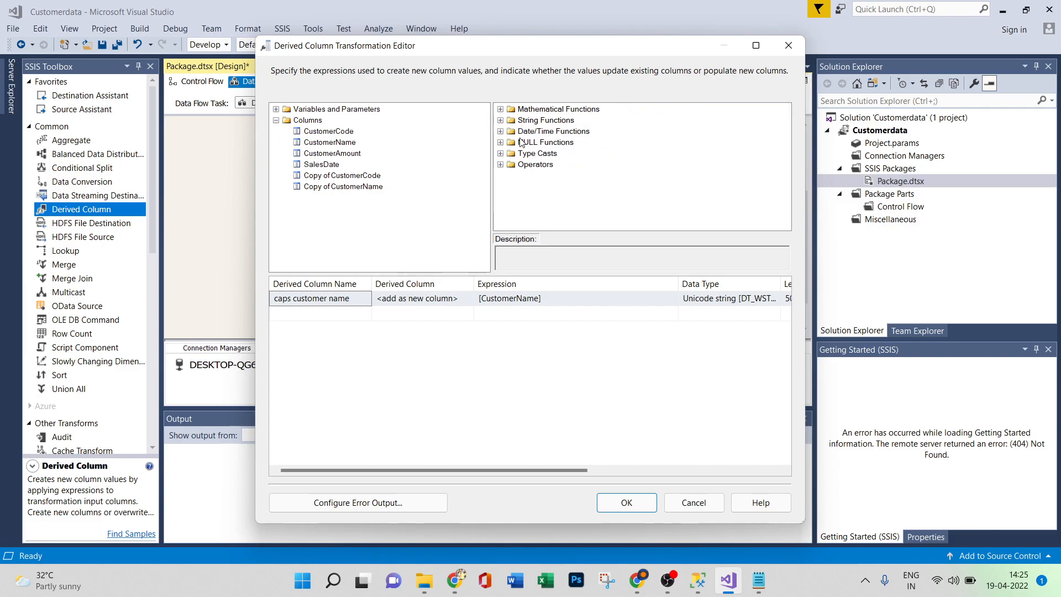
Look through the date/time functions, NULL functions, type casts and operators available for expressions.
{"action": "double_click", "coordinate": [528, 133]}
{"action": "scroll", "coordinate": [564, 185], "scroll_direction": "down", "scroll_amount": 1}
{"action": "scroll", "coordinate": [563, 185], "scroll_direction": "up", "scroll_amount": 1}
{"action": "scroll", "coordinate": [564, 184], "scroll_direction": "down", "scroll_amount": 1}
{"action": "scroll", "coordinate": [523, 172], "scroll_direction": "up", "scroll_amount": 1}
{"action": "left_click", "coordinate": [500, 132]}
{"action": "left_click", "coordinate": [501, 142]}
{"action": "scroll", "coordinate": [503, 152], "scroll_direction": "down", "scroll_amount": 4}
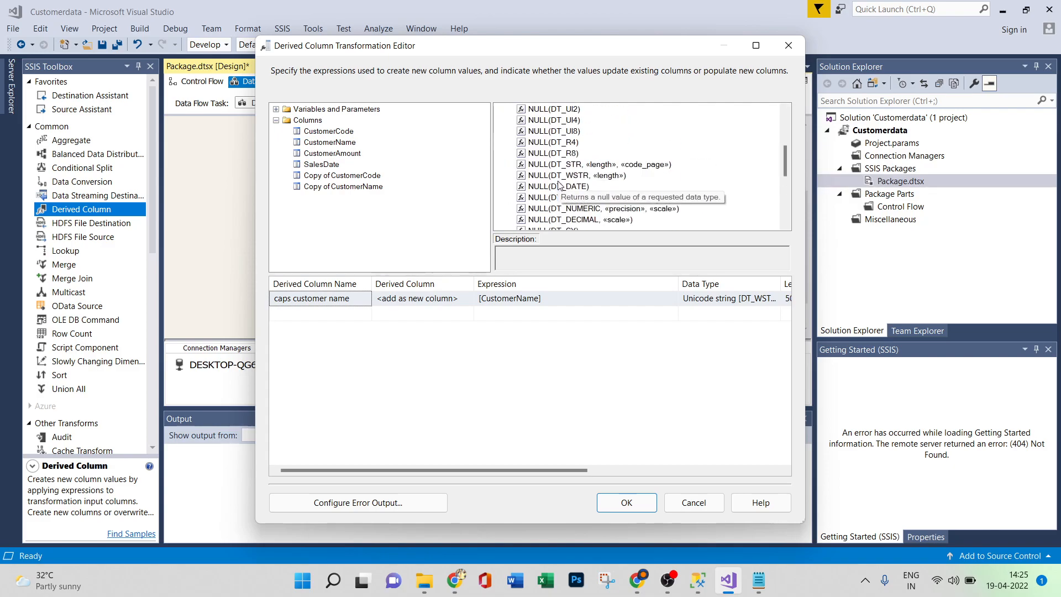
{"action": "scroll", "coordinate": [509, 156], "scroll_direction": "up", "scroll_amount": 5}
{"action": "left_click", "coordinate": [500, 143]}
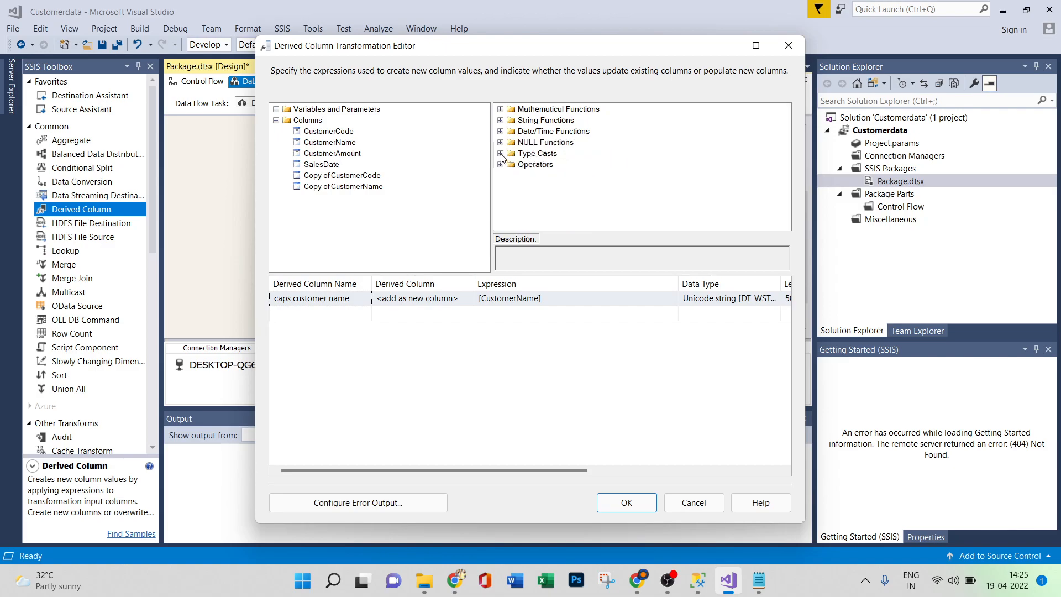
{"action": "left_click", "coordinate": [501, 154]}
{"action": "scroll", "coordinate": [504, 156], "scroll_direction": "down", "scroll_amount": 3}
{"action": "scroll", "coordinate": [505, 158], "scroll_direction": "up", "scroll_amount": 3}
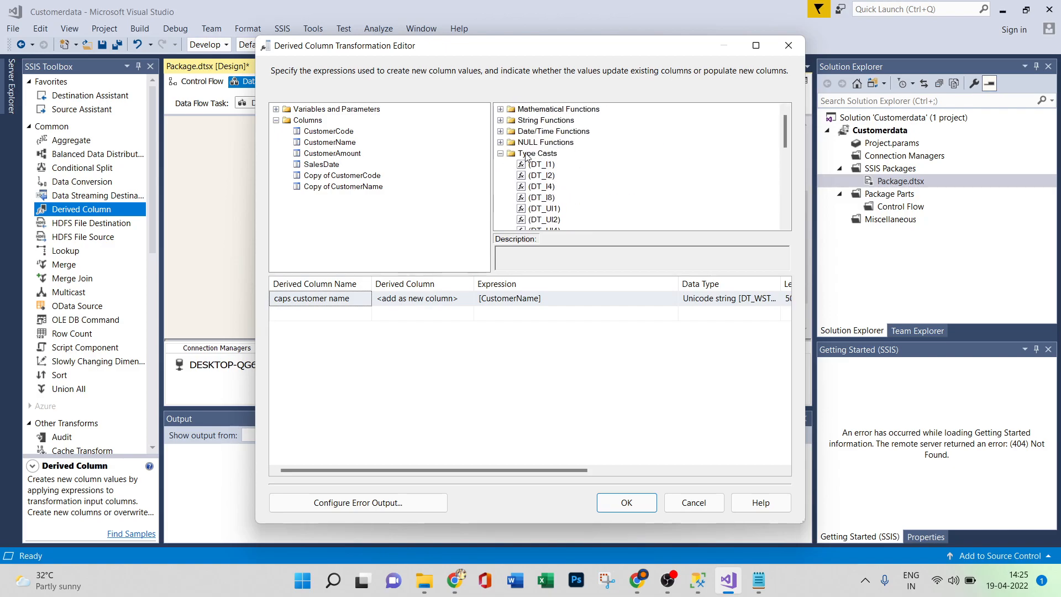
{"action": "left_click", "coordinate": [501, 153]}
{"action": "left_click", "coordinate": [500, 164]}
{"action": "scroll", "coordinate": [531, 165], "scroll_direction": "down", "scroll_amount": 4}
{"action": "scroll", "coordinate": [530, 166], "scroll_direction": "up", "scroll_amount": 4}
{"action": "left_click", "coordinate": [501, 165]}
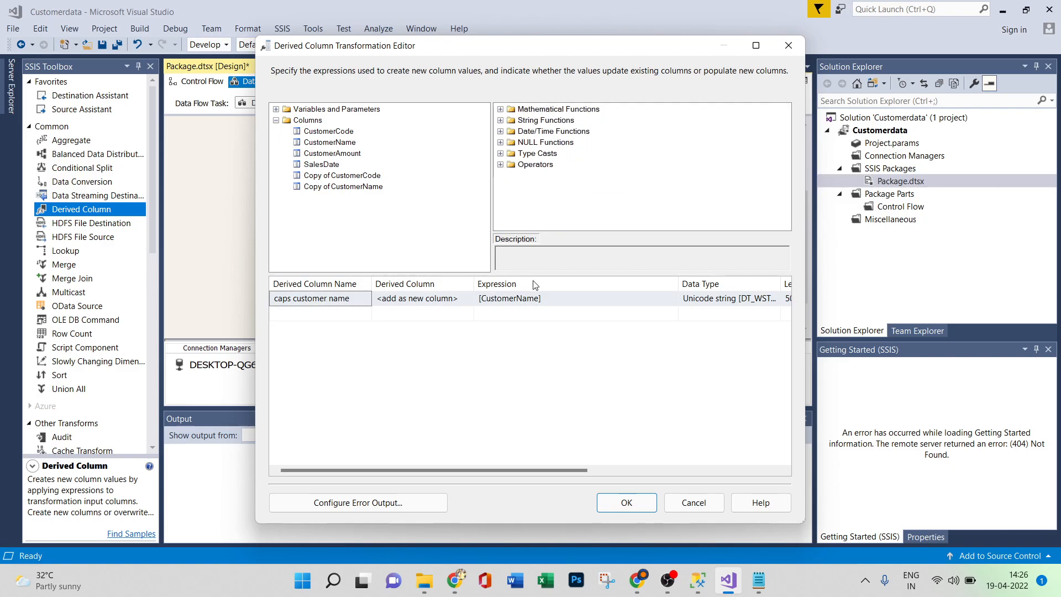
Replace the expression of the "caps customer name" column with the UPPER string function.
{"action": "left_click", "coordinate": [500, 120]}
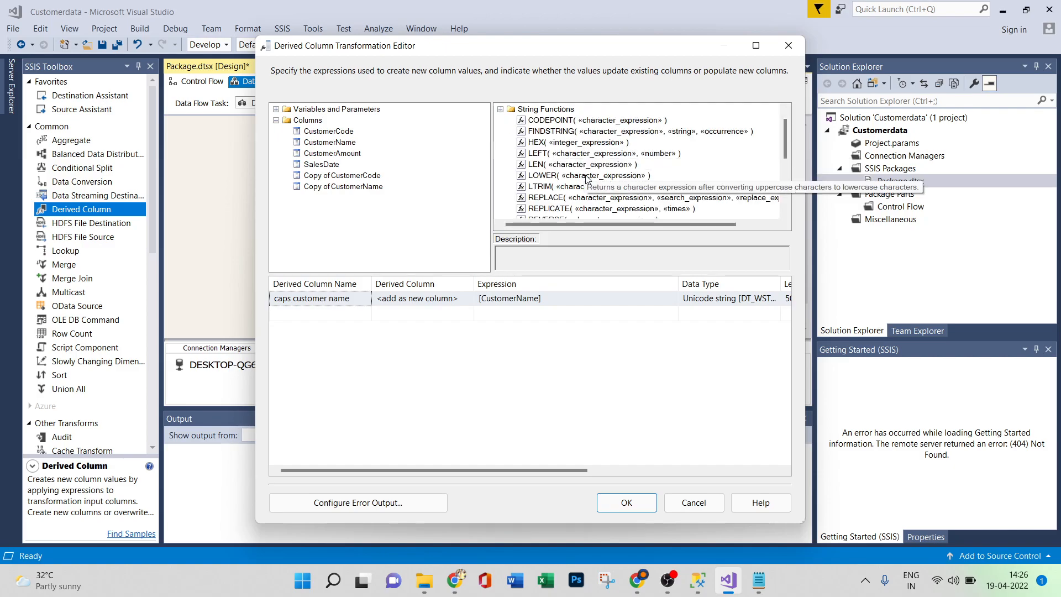
{"action": "scroll", "coordinate": [589, 182], "scroll_direction": "down", "scroll_amount": 5}
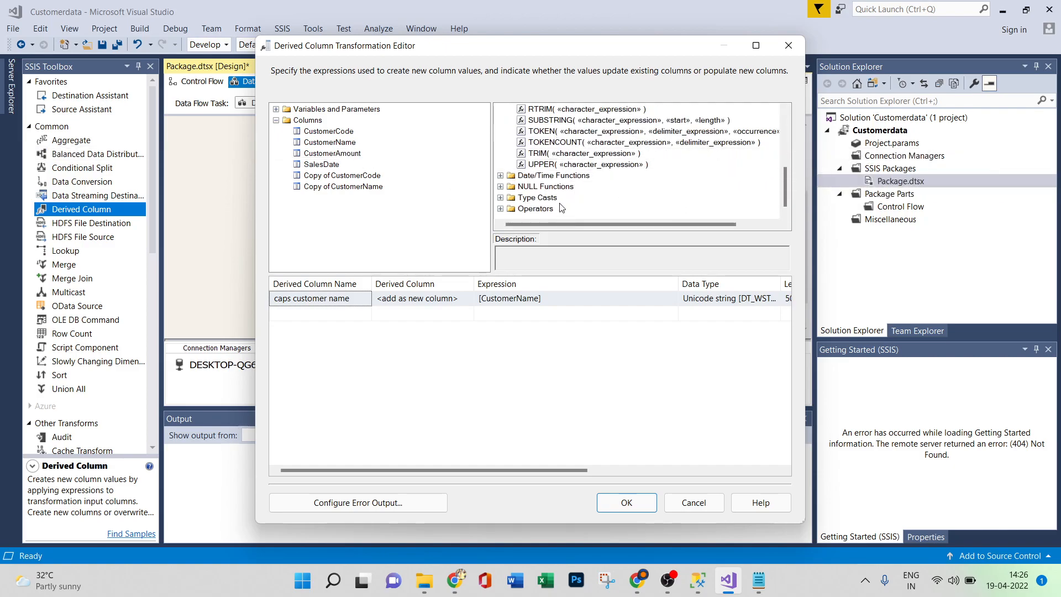
{"action": "left_click", "coordinate": [553, 299]}
{"action": "left_click", "coordinate": [553, 340]}
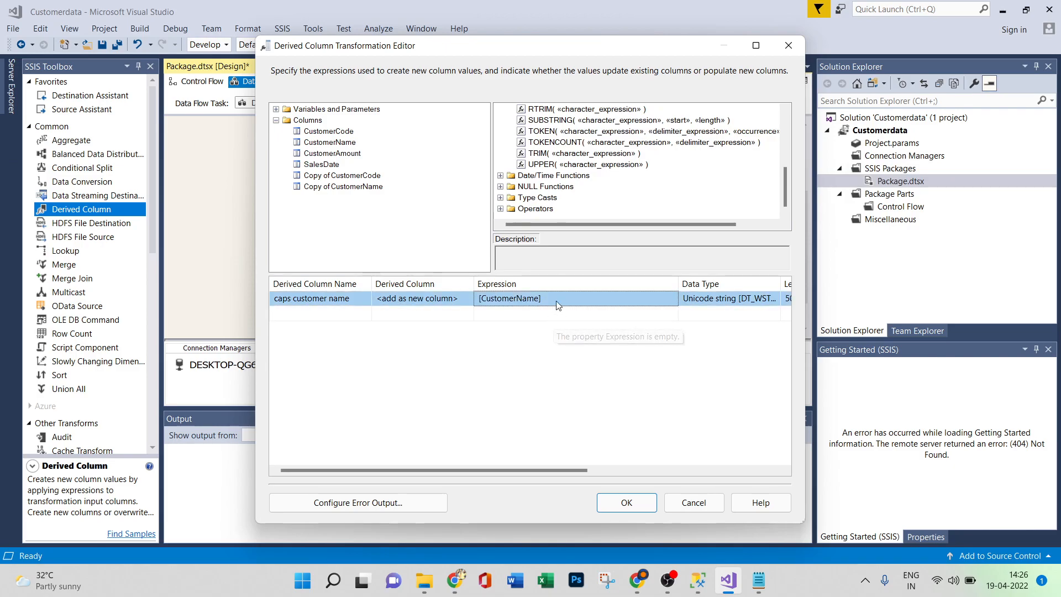
{"action": "left_click", "coordinate": [534, 297]}
{"action": "left_click_drag", "start_coordinate": [544, 298], "coordinate": [482, 299]}
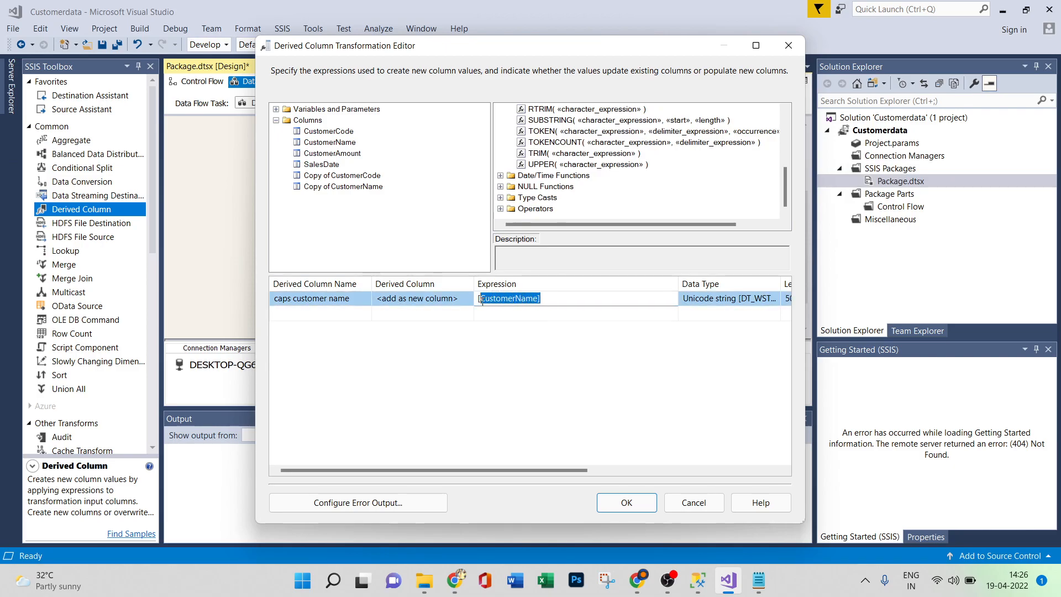
{"action": "key", "text": "BackSpace"}
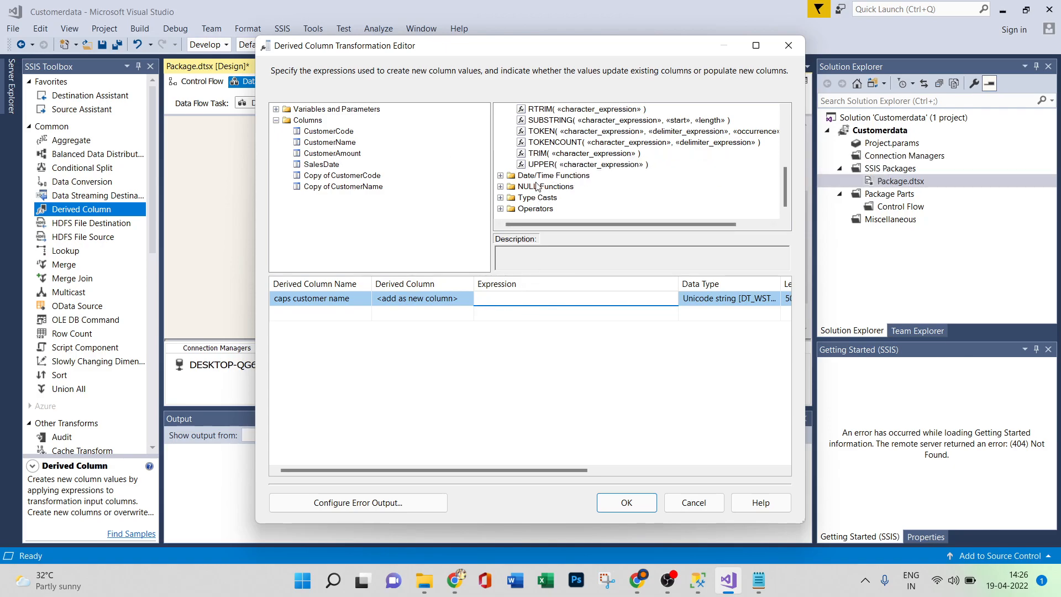
{"action": "left_click_drag", "start_coordinate": [553, 166], "coordinate": [545, 319]}
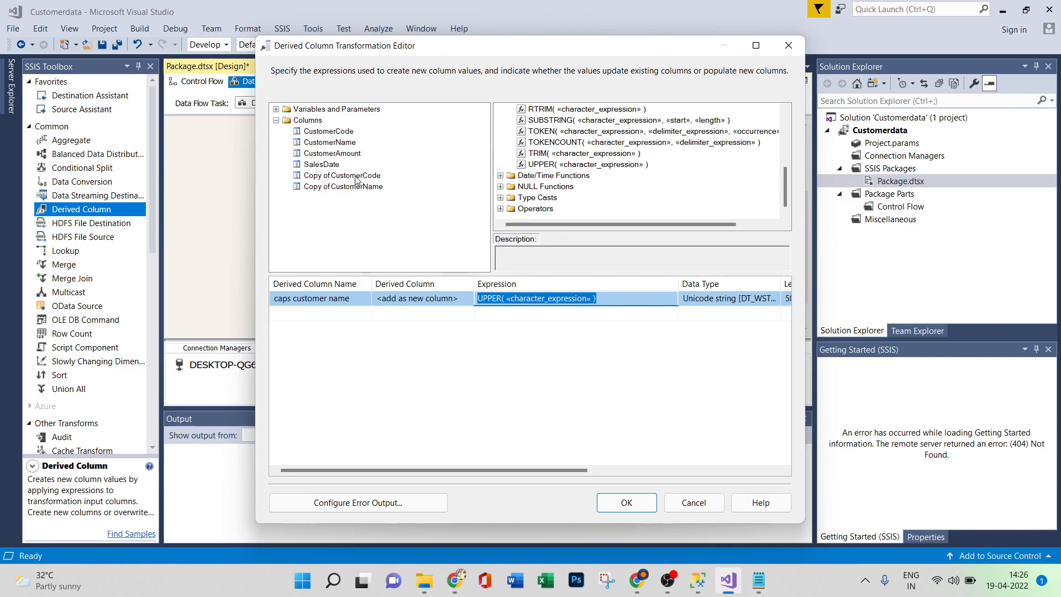
Use Copy of CustomerName as the argument of the UPPER function and apply the derived column settings.
{"action": "left_click", "coordinate": [340, 144]}
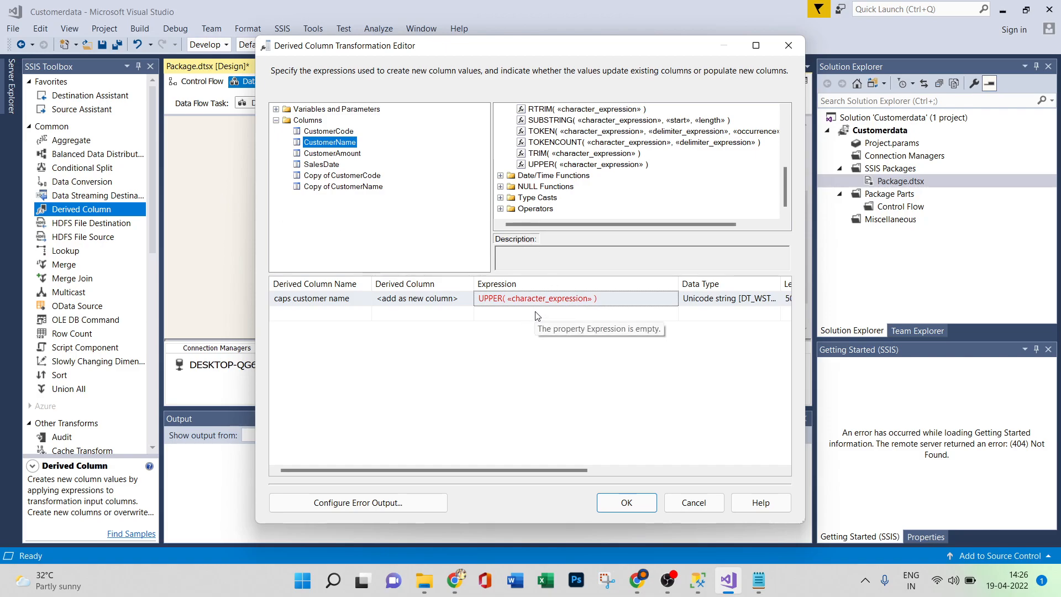
{"action": "left_click_drag", "start_coordinate": [353, 187], "coordinate": [553, 298]}
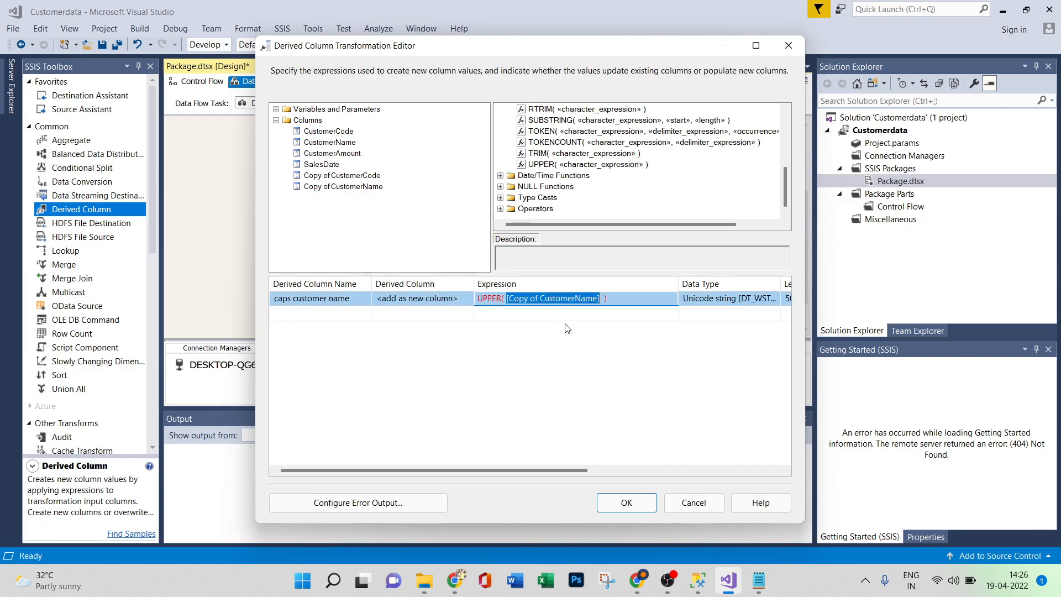
{"action": "left_click", "coordinate": [569, 339]}
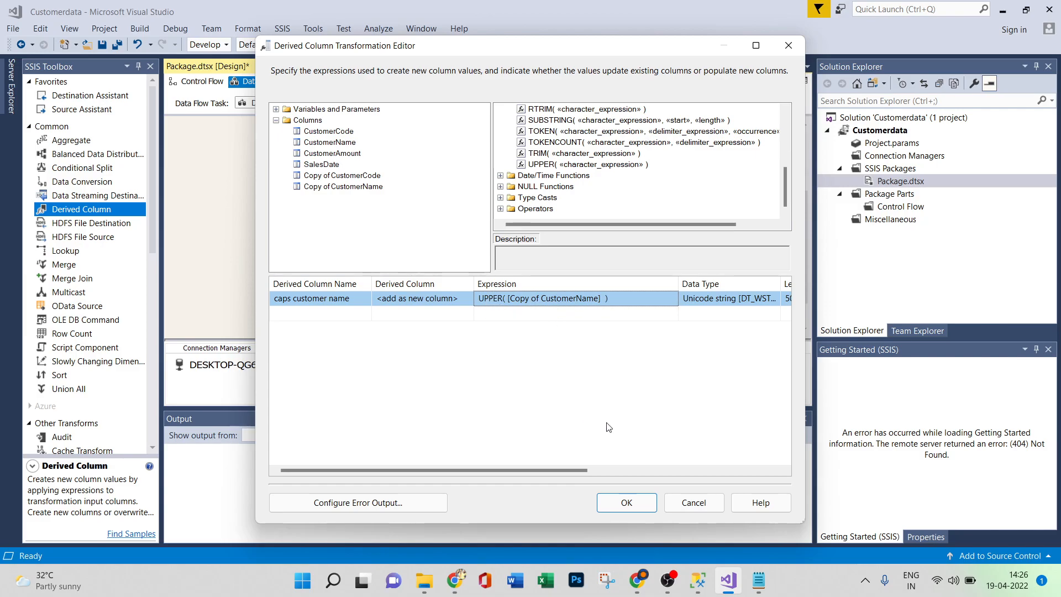
{"action": "left_click", "coordinate": [619, 503]}
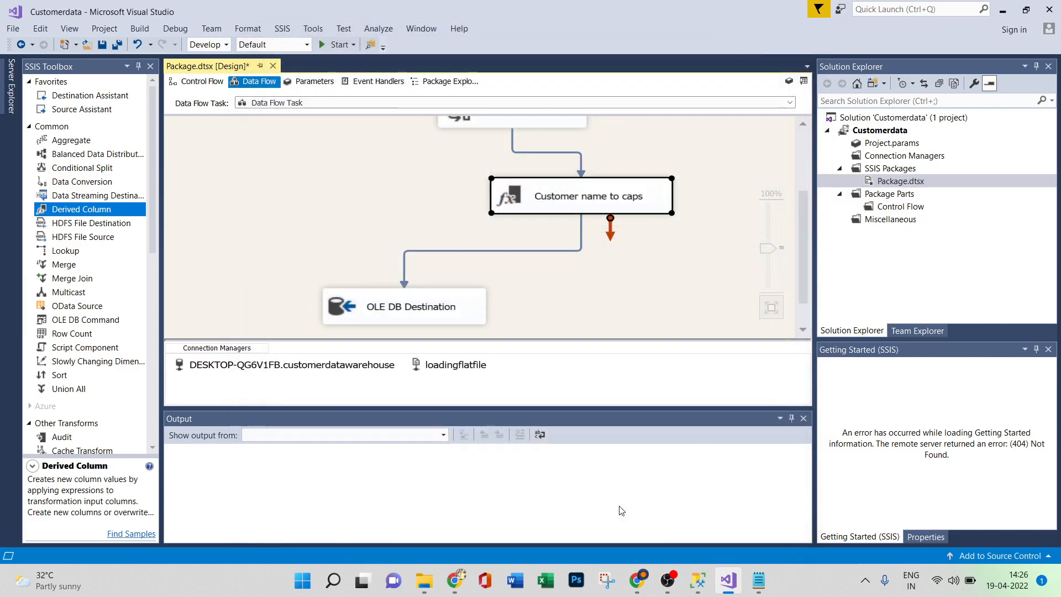
Map the caps customer name input column to the CustomerName destination column in the OLE DB Destination and apply the mapping.
{"action": "scroll", "coordinate": [654, 293], "scroll_direction": "up", "scroll_amount": 1}
{"action": "scroll", "coordinate": [654, 293], "scroll_direction": "down", "scroll_amount": 2}
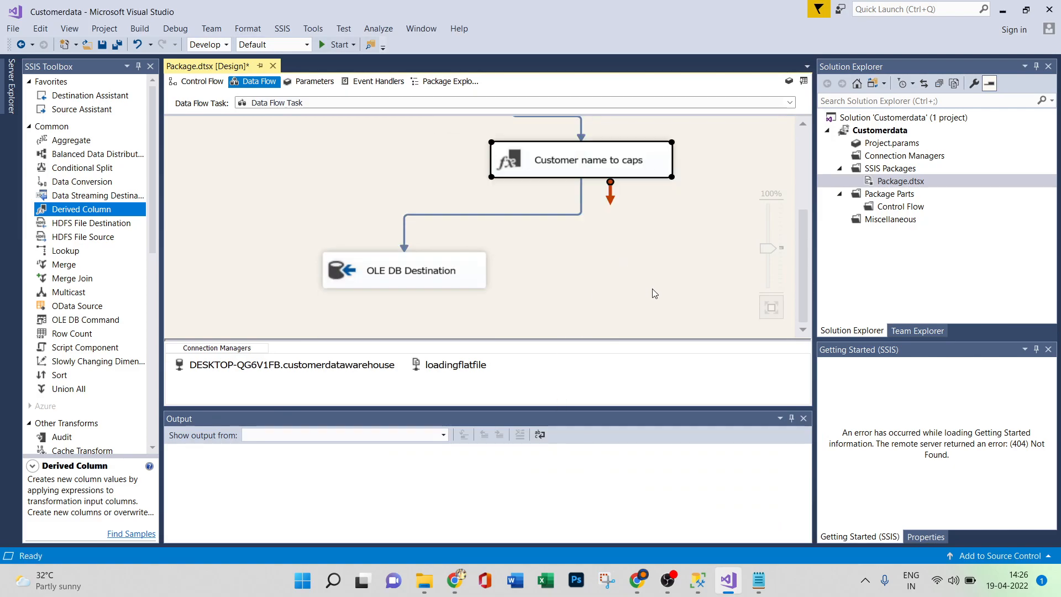
{"action": "left_click", "coordinate": [418, 275]}
{"action": "double_click", "coordinate": [420, 275]}
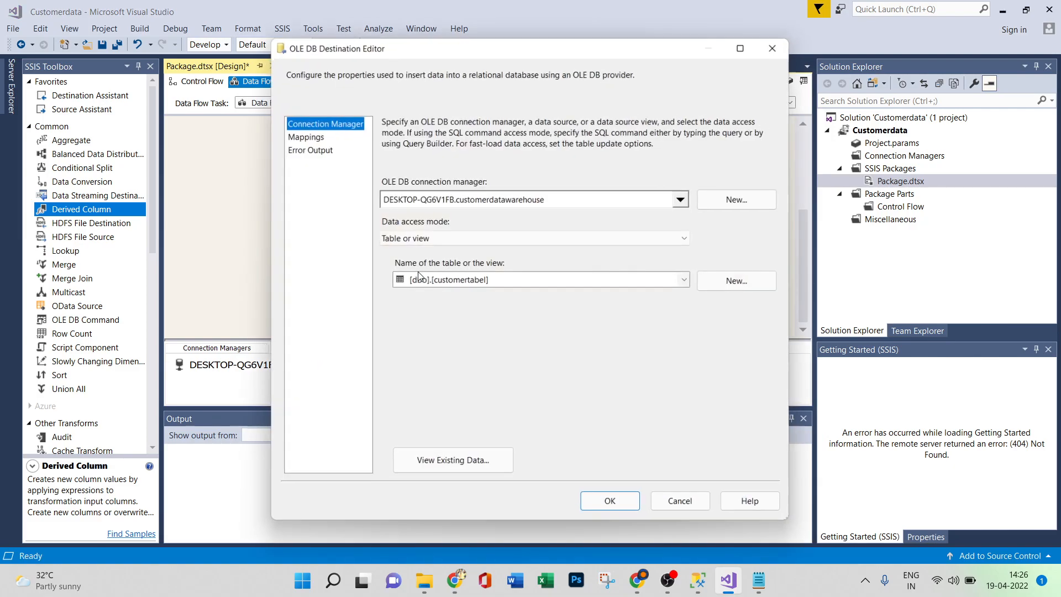
{"action": "left_click", "coordinate": [303, 135]}
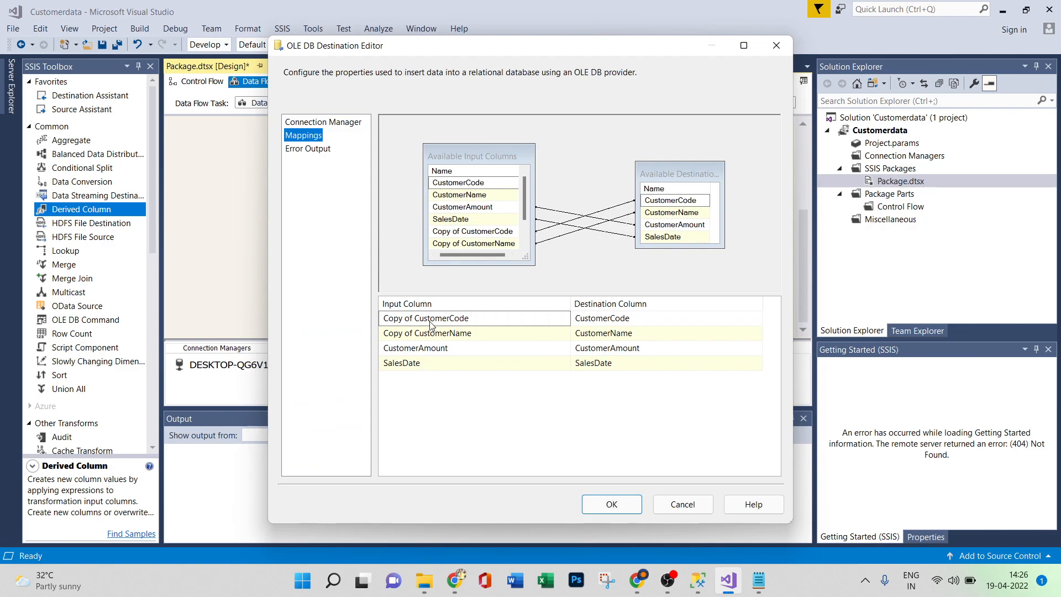
{"action": "left_click", "coordinate": [498, 335]}
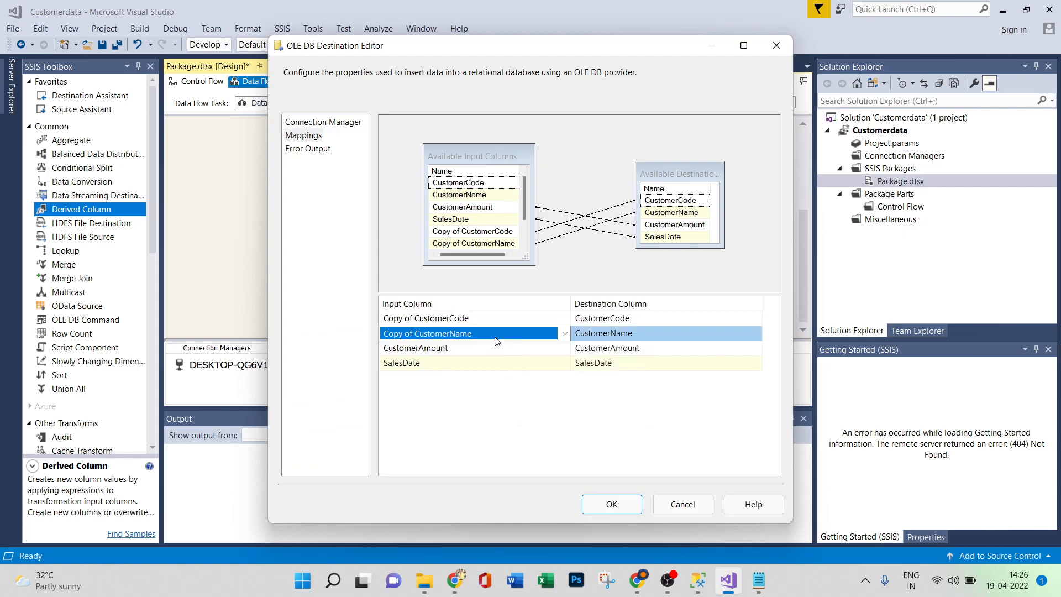
{"action": "left_click", "coordinate": [564, 333]}
{"action": "left_click", "coordinate": [449, 395]}
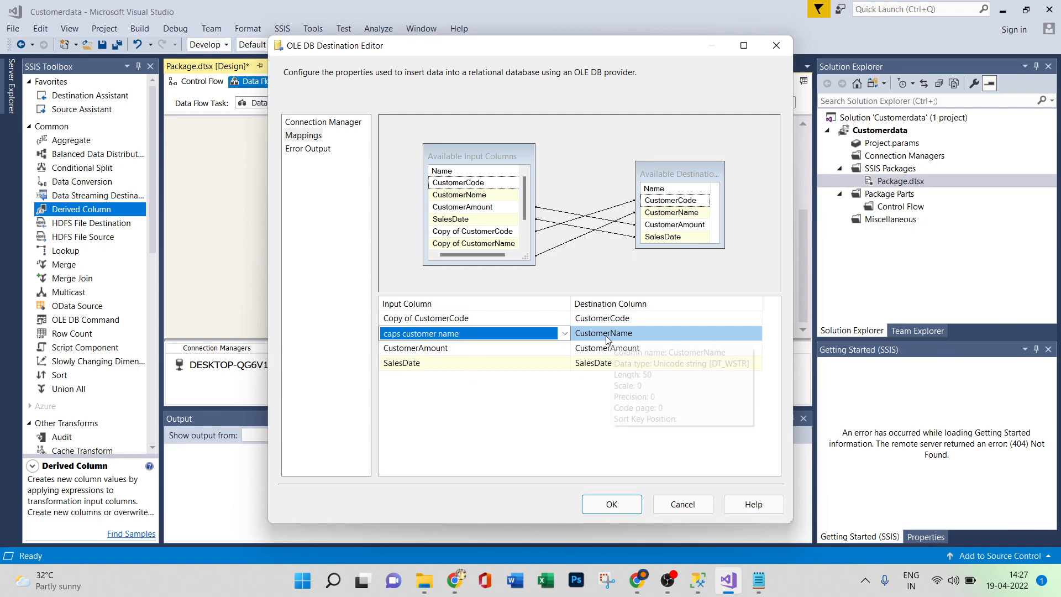
{"action": "left_click", "coordinate": [612, 503]}
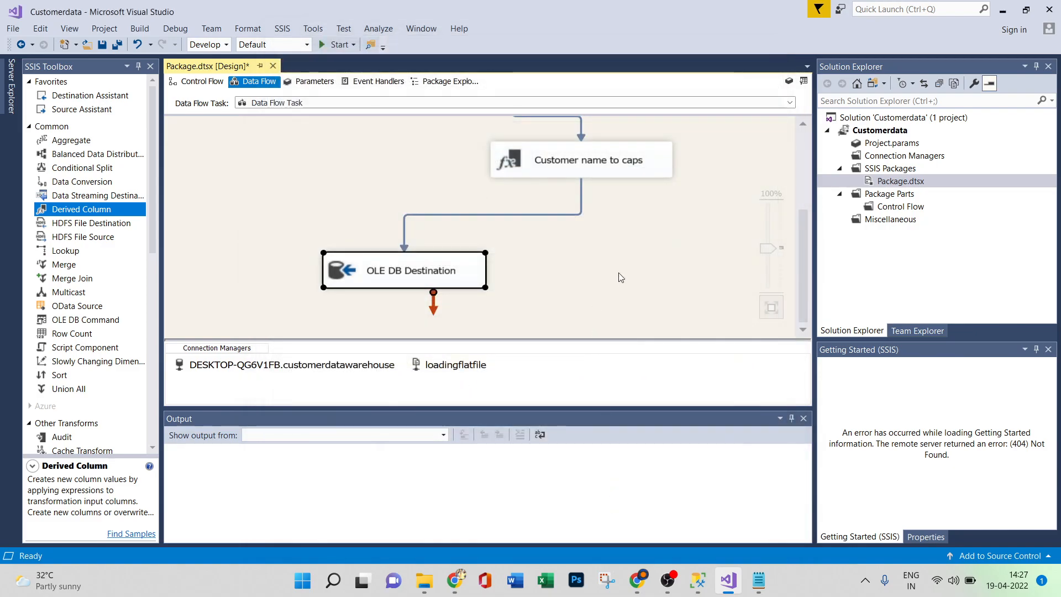
Switch to SQL Server Management Studio, change the SELECT query on customertabel into a DELETE statement and execute it.
{"action": "scroll", "coordinate": [625, 247], "scroll_direction": "up", "scroll_amount": 3}
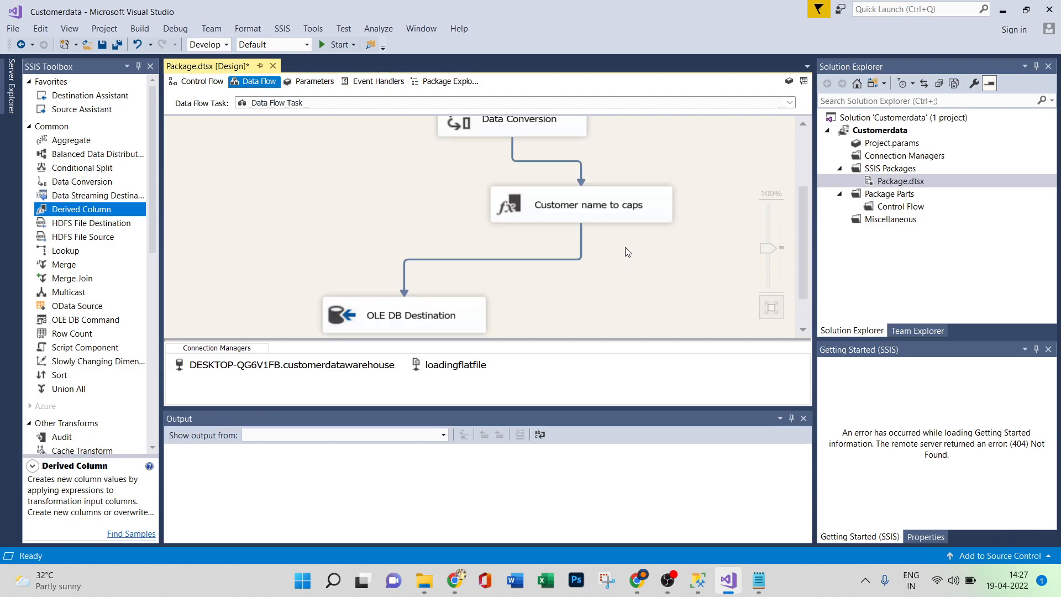
{"action": "scroll", "coordinate": [625, 247], "scroll_direction": "down", "scroll_amount": 3}
{"action": "scroll", "coordinate": [625, 247], "scroll_direction": "up", "scroll_amount": 1}
{"action": "left_click", "coordinate": [698, 580]}
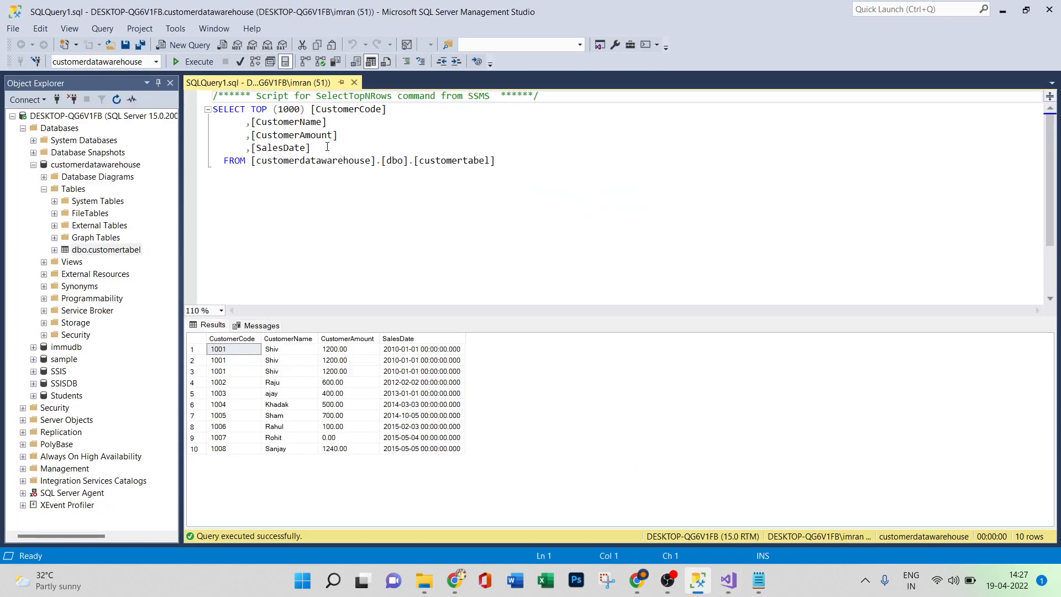
{"action": "left_click_drag", "start_coordinate": [315, 148], "coordinate": [215, 110]}
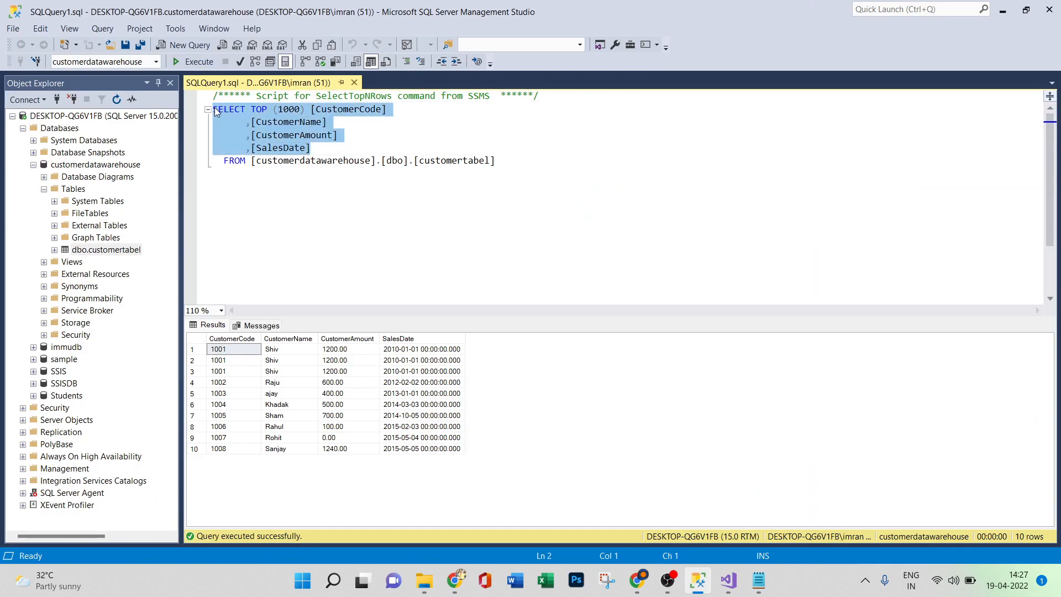
{"action": "key", "text": "Delete"}
{"action": "type", "text": "DELETE"}
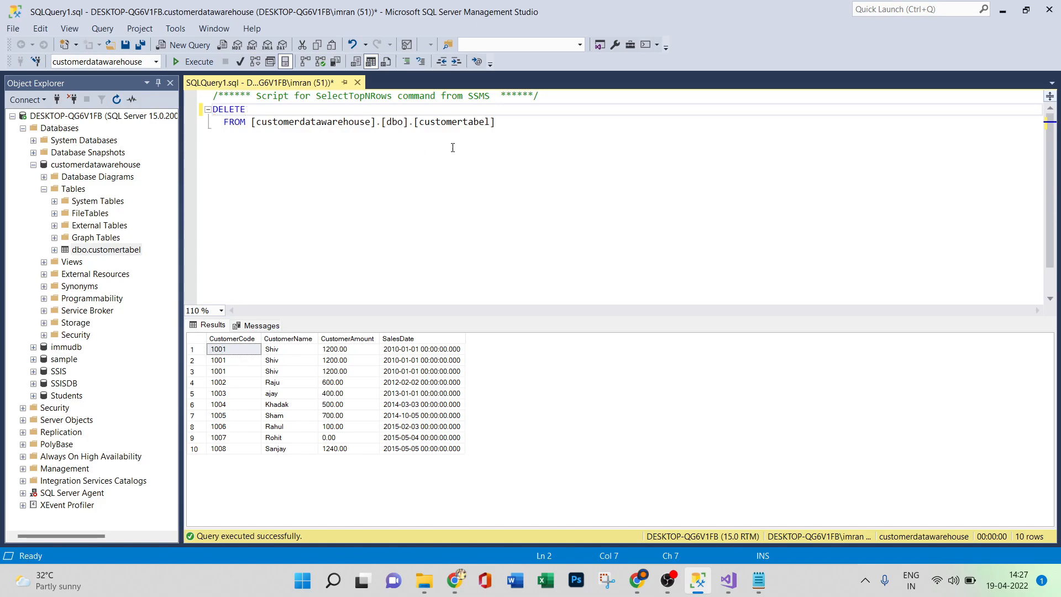
{"action": "left_click_drag", "start_coordinate": [506, 124], "coordinate": [212, 109]}
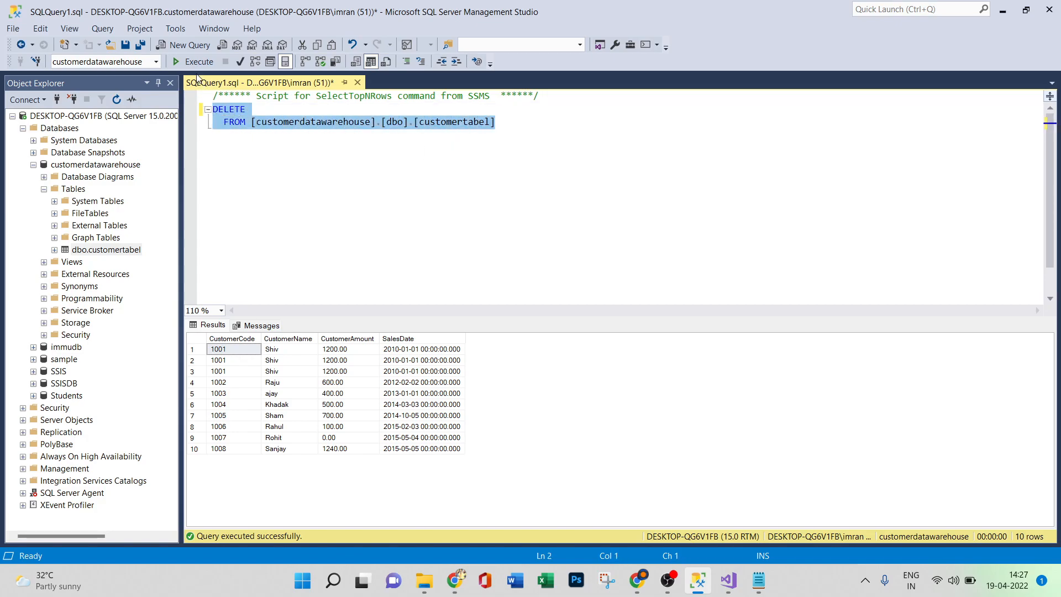
{"action": "left_click", "coordinate": [188, 62]}
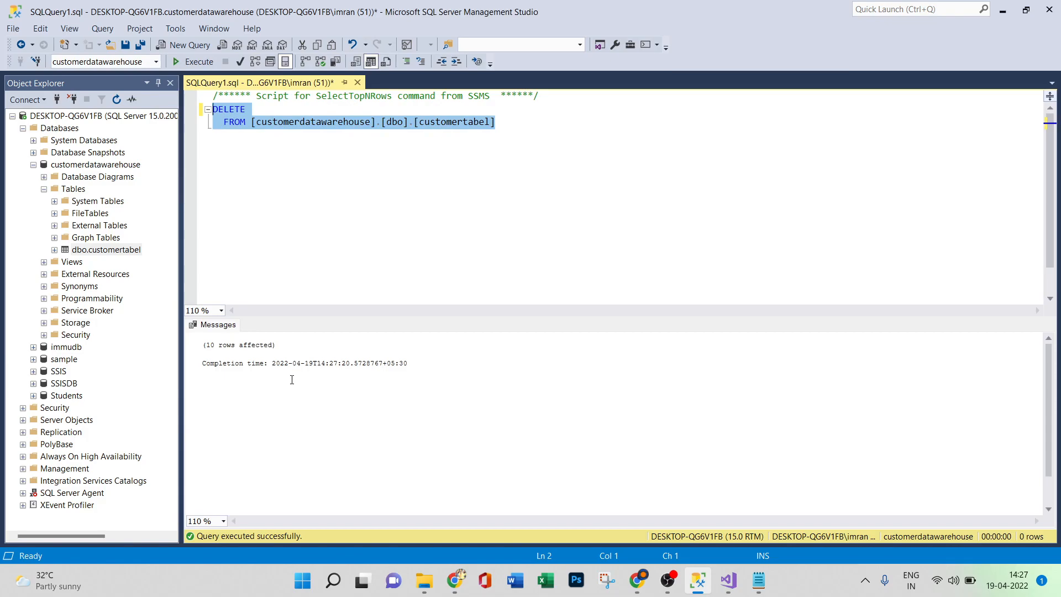
Switch back to Visual Studio and run the Customerdata package.
{"action": "left_click", "coordinate": [729, 580]}
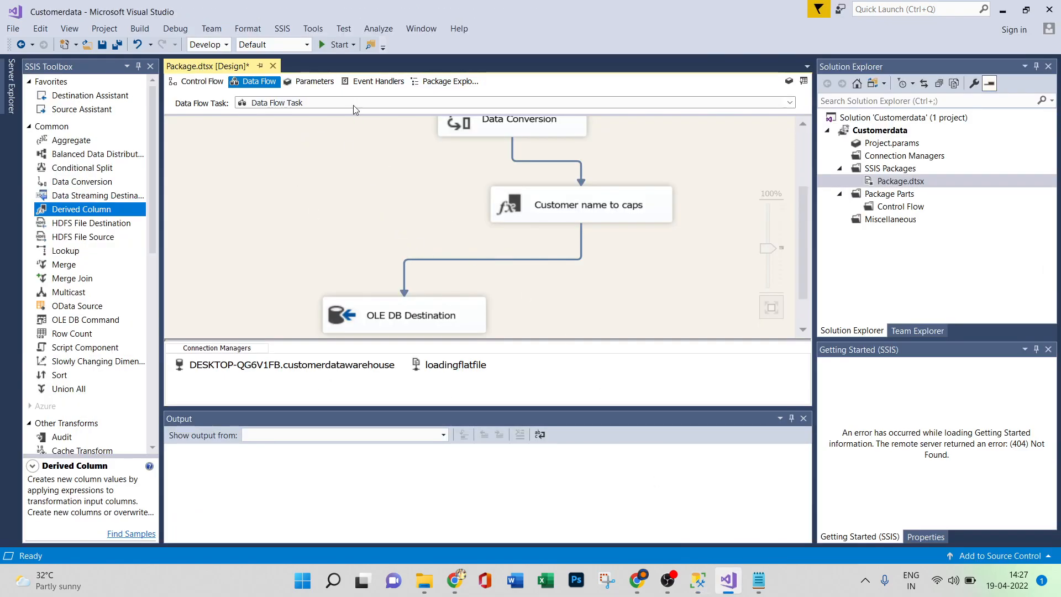
{"action": "left_click", "coordinate": [332, 44]}
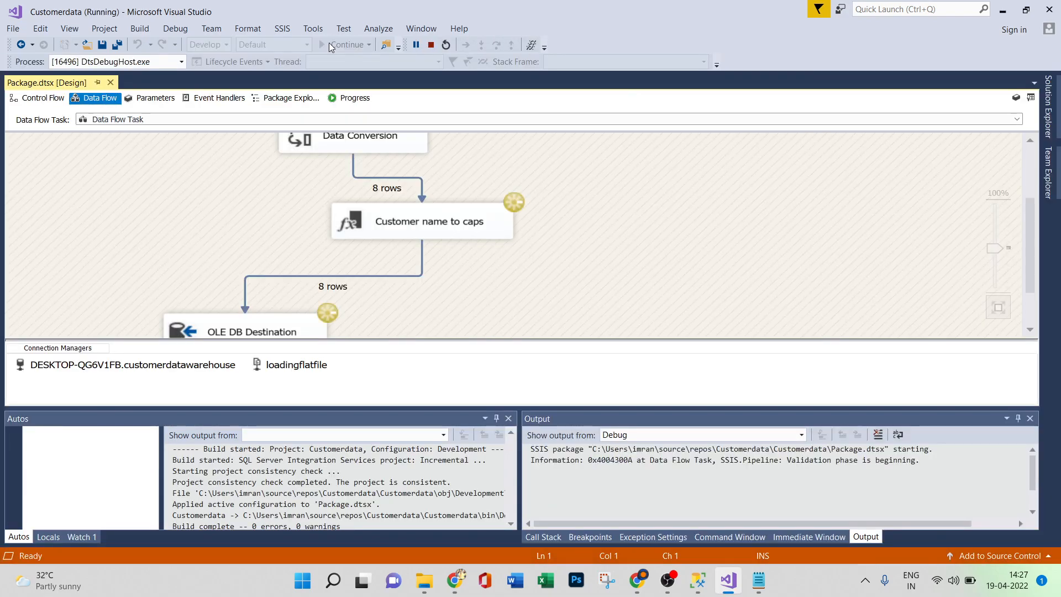
{"action": "mouse_move", "coordinate": [1030, 218]}
{"action": "left_mouse_down"}
{"action": "mouse_move", "coordinate": [1033, 170]}
{"action": "mouse_move", "coordinate": [1032, 246]}
{"action": "mouse_move", "coordinate": [1039, 203]}
{"action": "left_mouse_up"}
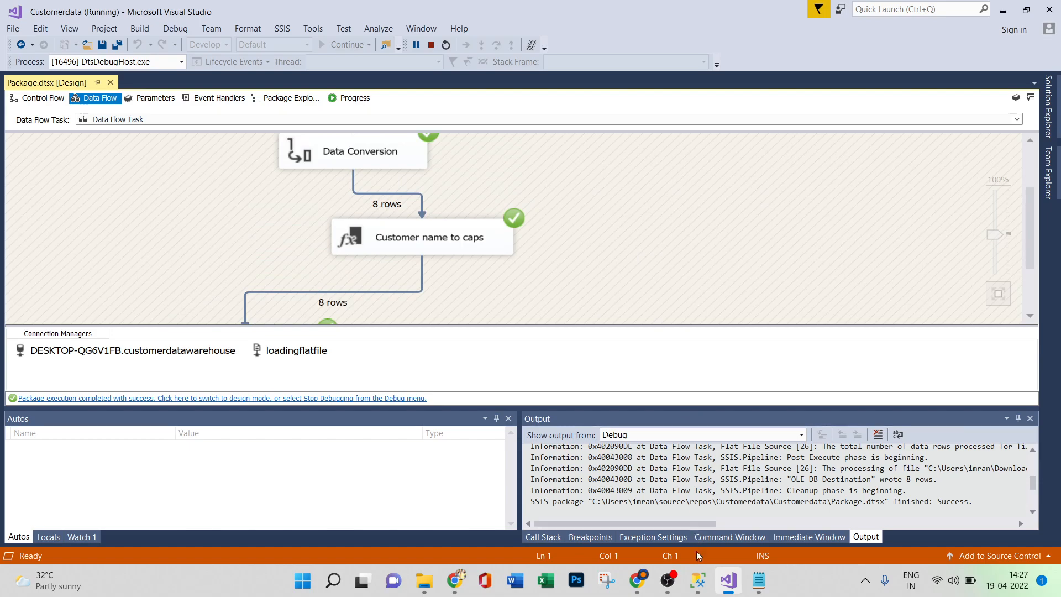
Switch to SQL Server Management Studio and query the top 1000 rows of dbo.customertabel to check the loaded customer names.
{"action": "left_click", "coordinate": [697, 580]}
{"action": "left_click", "coordinate": [119, 250]}
{"action": "right_click", "coordinate": [119, 252]}
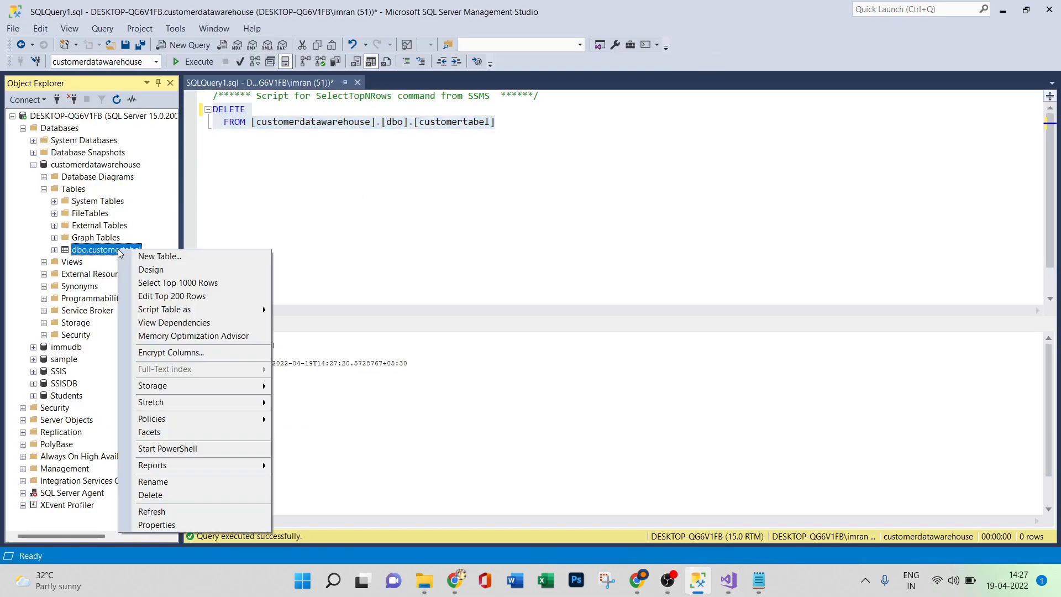
{"action": "left_click", "coordinate": [177, 284]}
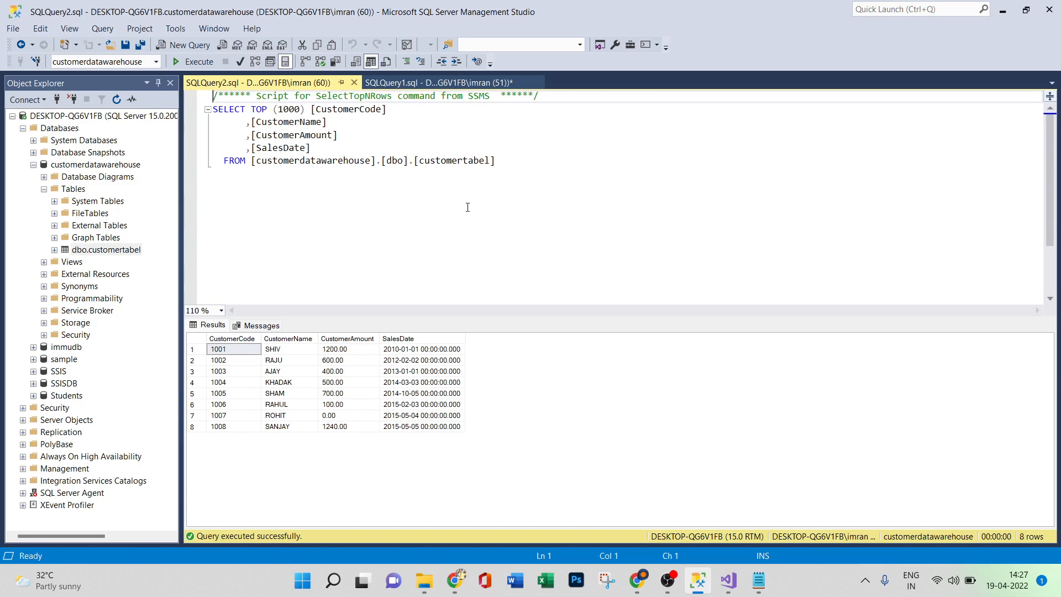
Examine the customer amounts in the Customer1 source file in Notepad, then minimize it.
{"action": "left_click", "coordinate": [758, 580]}
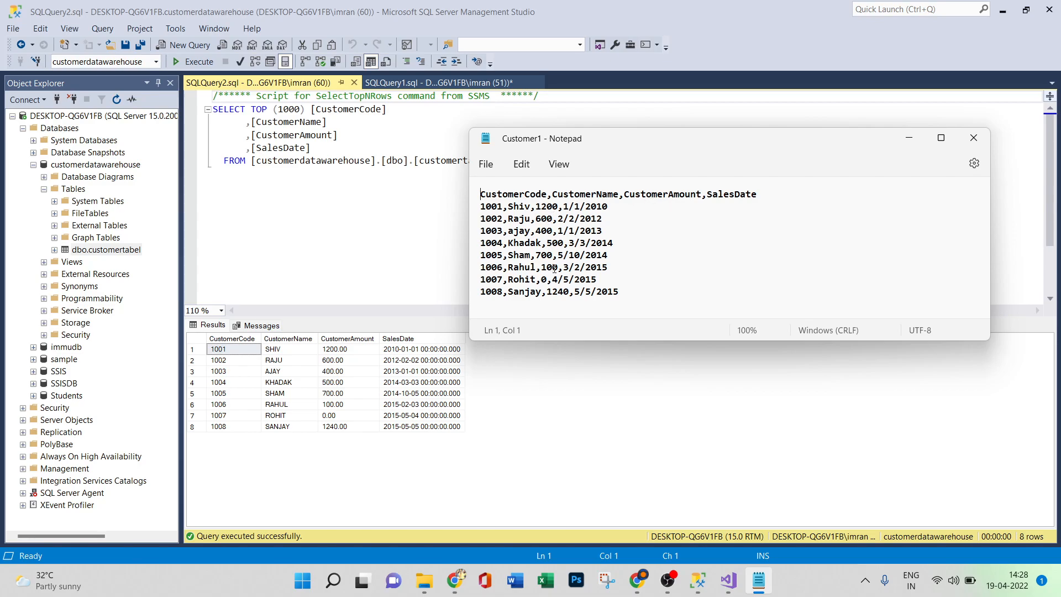
{"action": "left_click_drag", "start_coordinate": [541, 279], "coordinate": [548, 280]}
{"action": "left_click", "coordinate": [908, 139]}
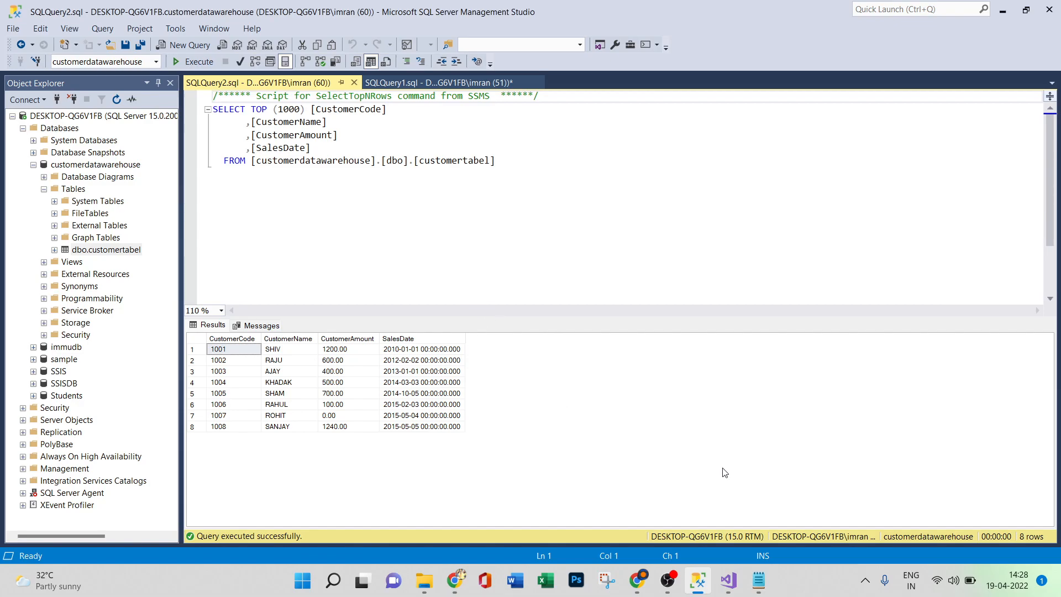
Return to Visual Studio, review the executed data flow and stop debugging the package.
{"action": "left_click", "coordinate": [728, 580]}
{"action": "scroll", "coordinate": [647, 226], "scroll_direction": "down", "scroll_amount": 2}
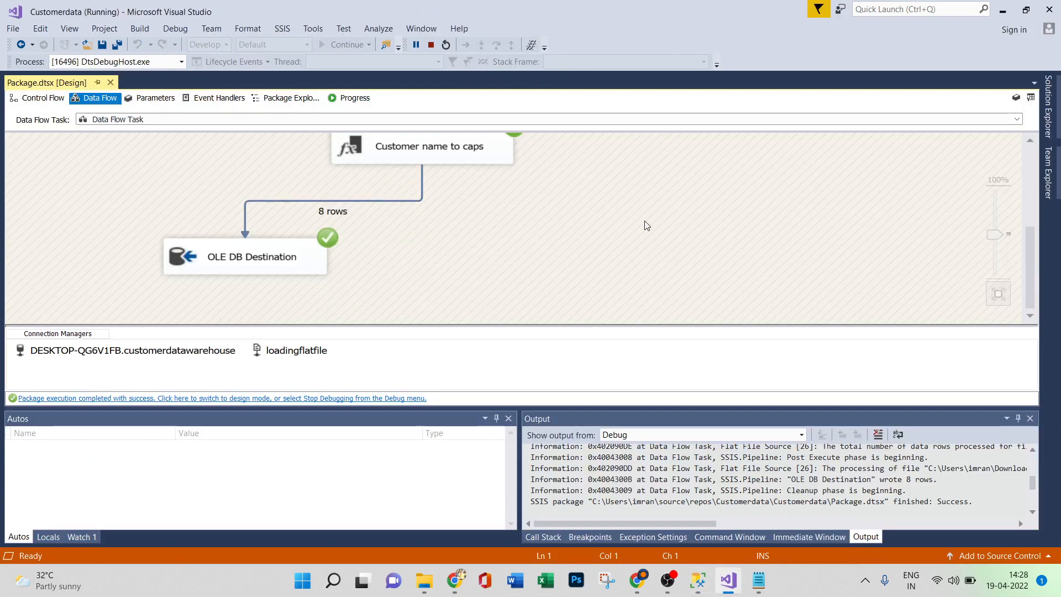
{"action": "scroll", "coordinate": [649, 221], "scroll_direction": "up", "scroll_amount": 1}
{"action": "scroll", "coordinate": [652, 219], "scroll_direction": "down", "scroll_amount": 1}
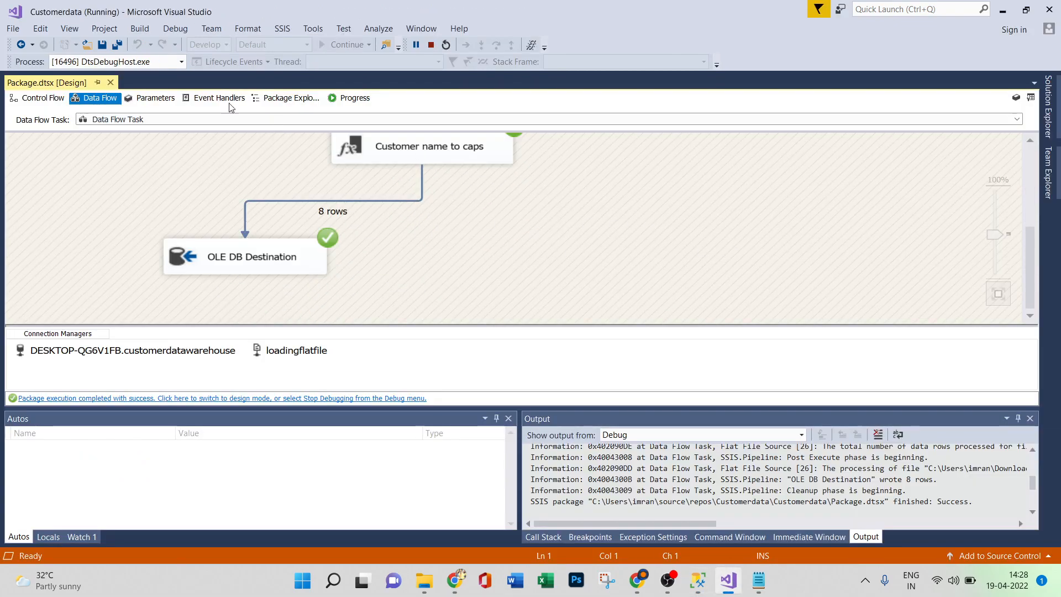
{"action": "left_click", "coordinate": [432, 46]}
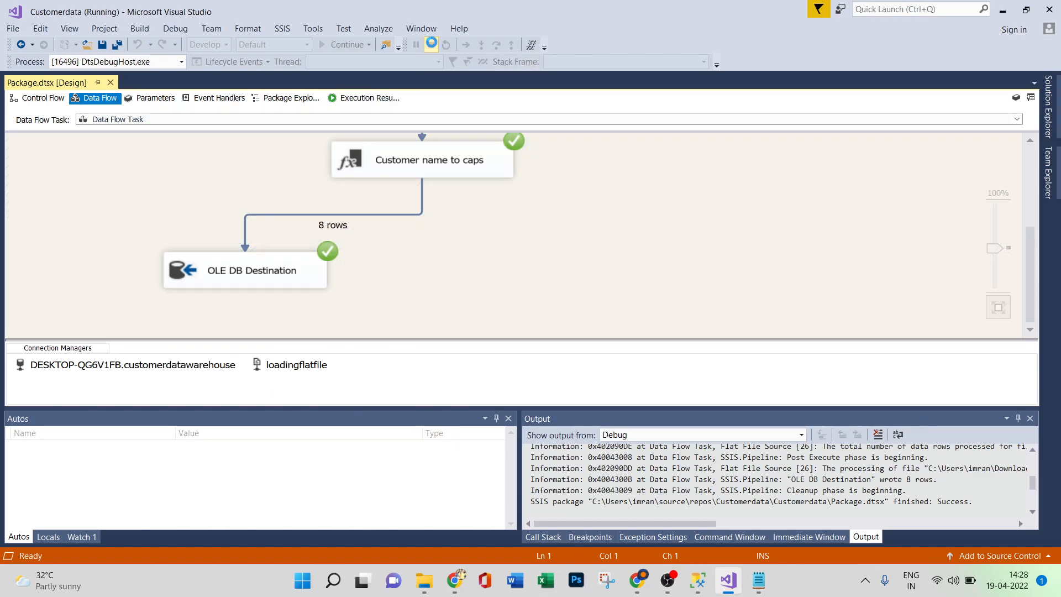
Move the OLE DB Destination further away and delete the data path between Customer name to caps and it.
{"action": "left_click_drag", "start_coordinate": [448, 284], "coordinate": [400, 298]}
{"action": "left_click", "coordinate": [449, 205]}
{"action": "key", "text": "Delete"}
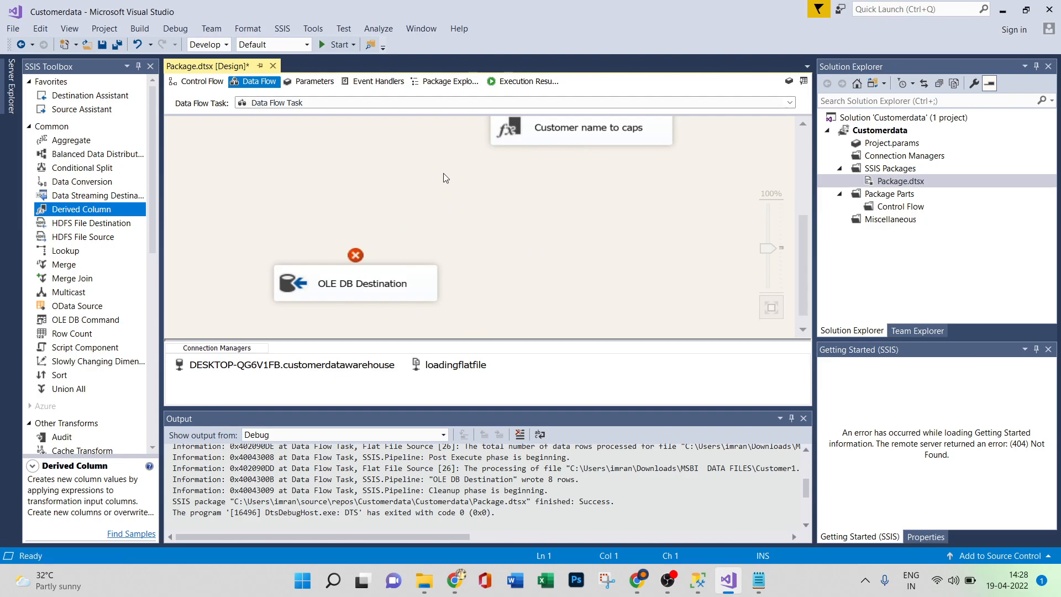
Add a Conditional Split transformation below Customer name to caps and shift the OLE DB Destination slightly to make room.
{"action": "left_click_drag", "start_coordinate": [72, 168], "coordinate": [512, 209]}
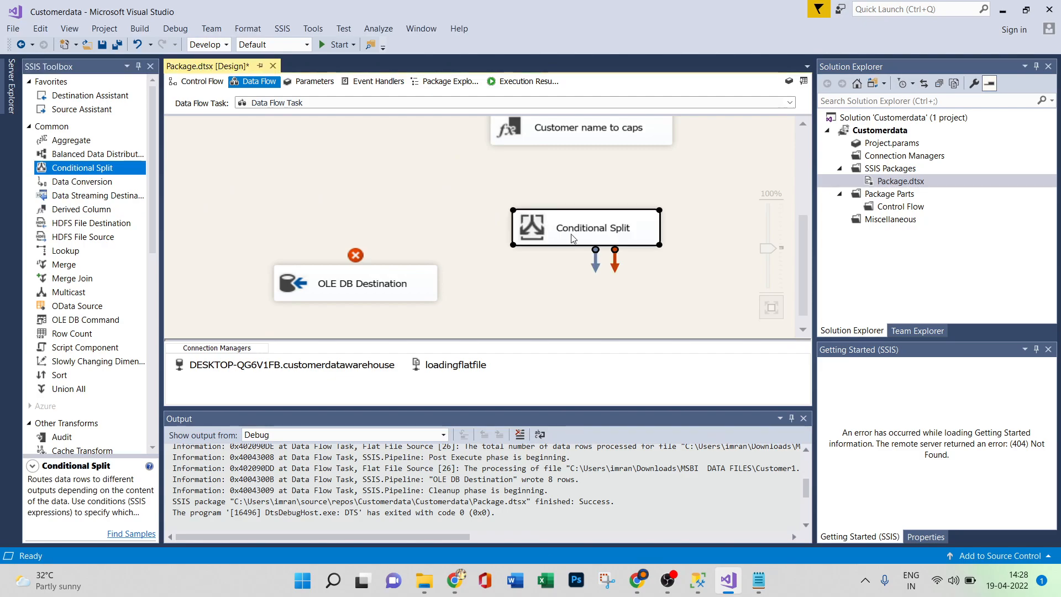
{"action": "left_click_drag", "start_coordinate": [574, 228], "coordinate": [533, 210]}
{"action": "left_click", "coordinate": [625, 266]}
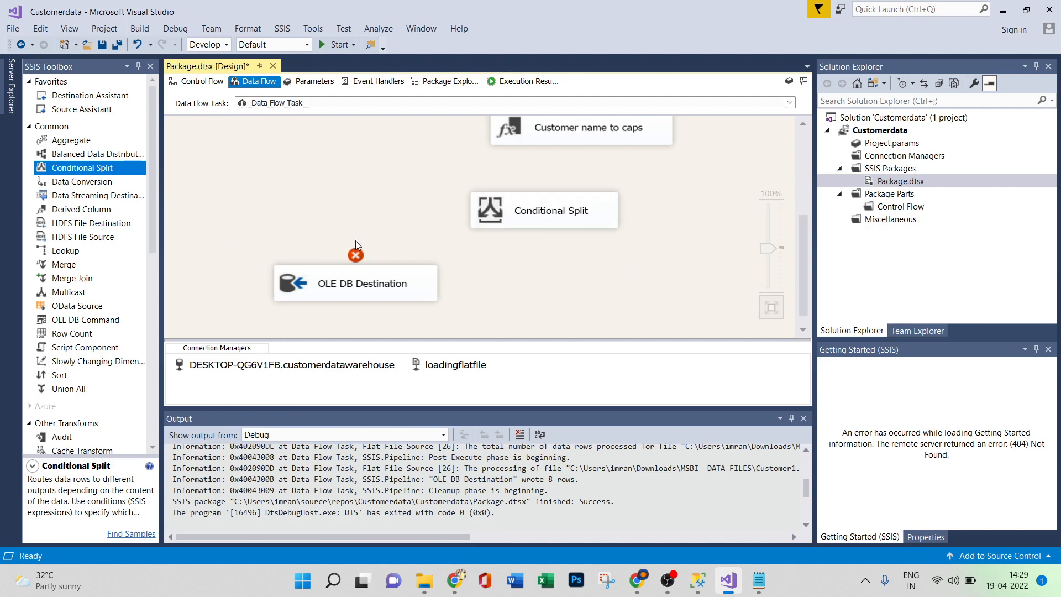
{"action": "left_click_drag", "start_coordinate": [386, 290], "coordinate": [378, 298]}
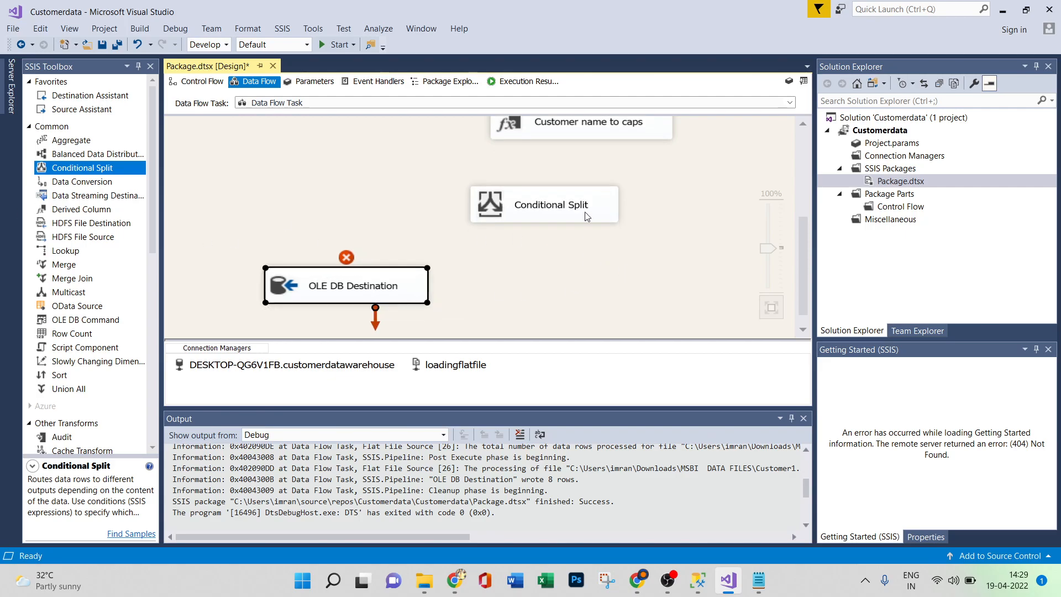
Connect Customer name to caps to the Conditional Split, and the Conditional Split's output to the OLE DB Destination.
{"action": "left_click", "coordinate": [573, 138]}
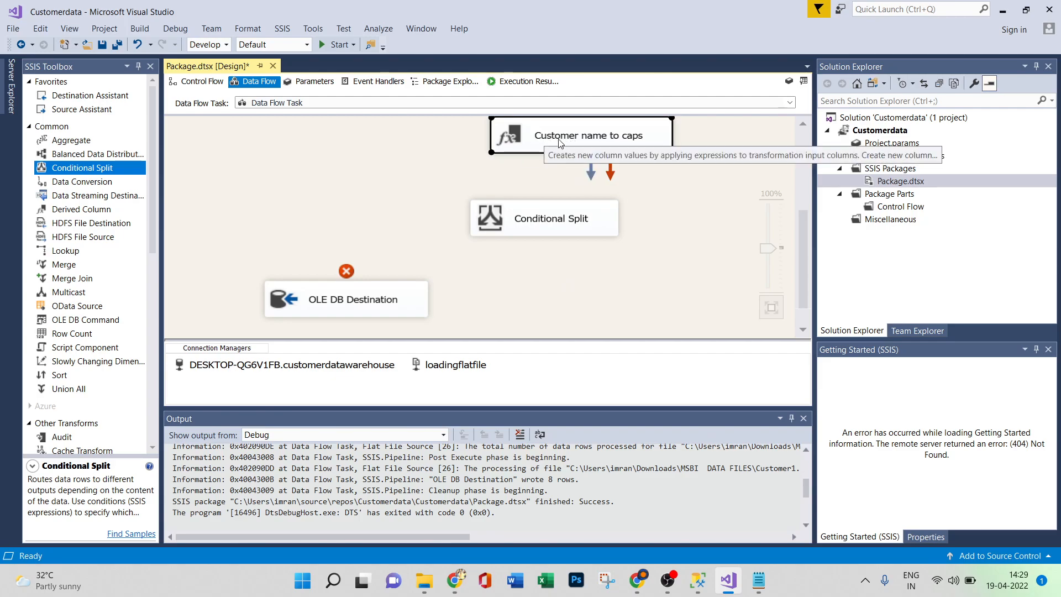
{"action": "left_click_drag", "start_coordinate": [591, 177], "coordinate": [559, 234]}
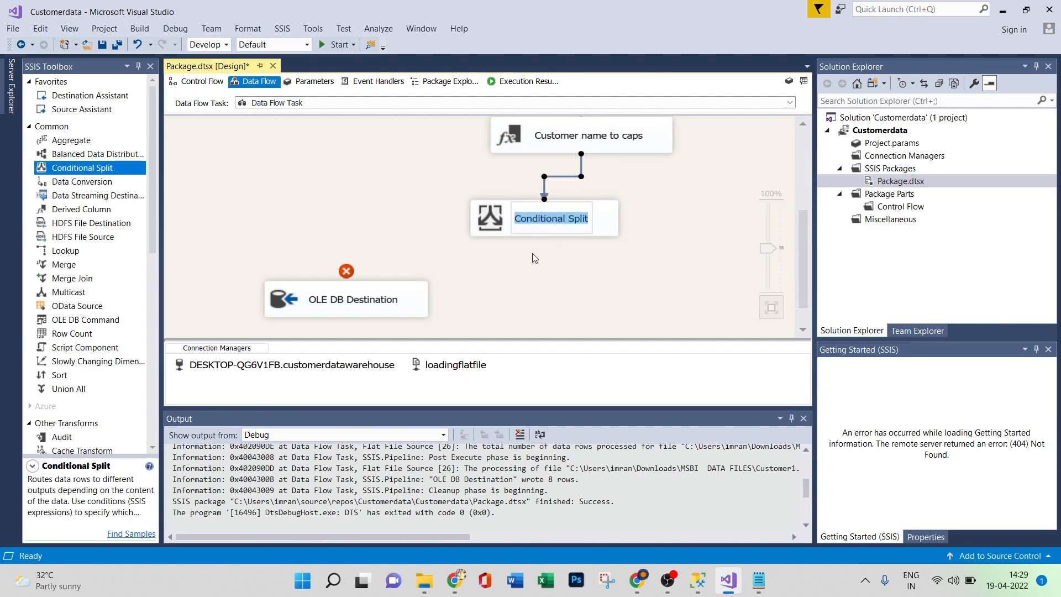
{"action": "left_click", "coordinate": [446, 238]}
{"action": "left_click", "coordinate": [484, 233]}
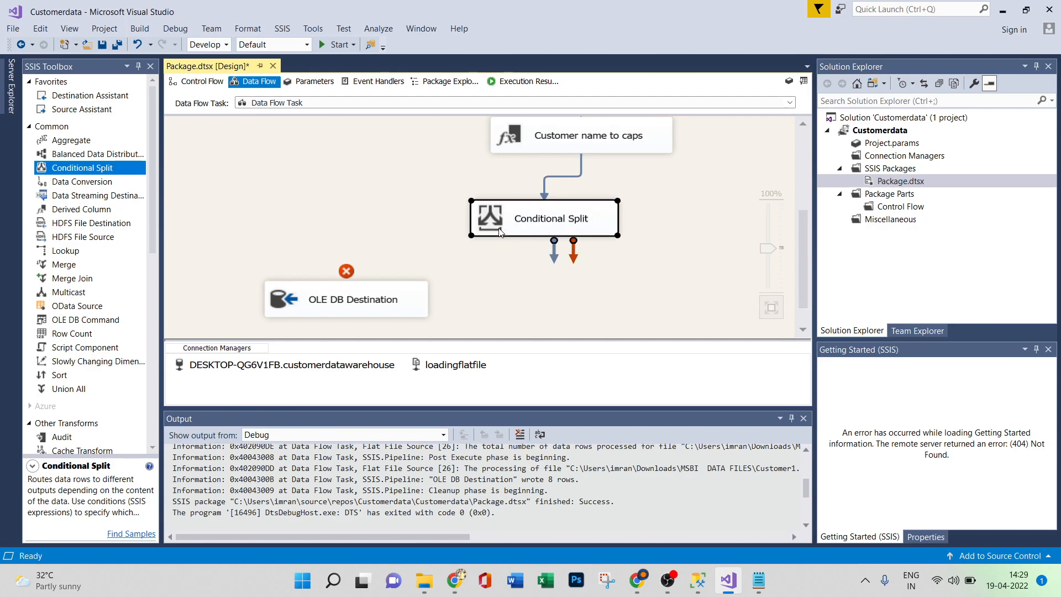
{"action": "left_click_drag", "start_coordinate": [554, 255], "coordinate": [356, 294]}
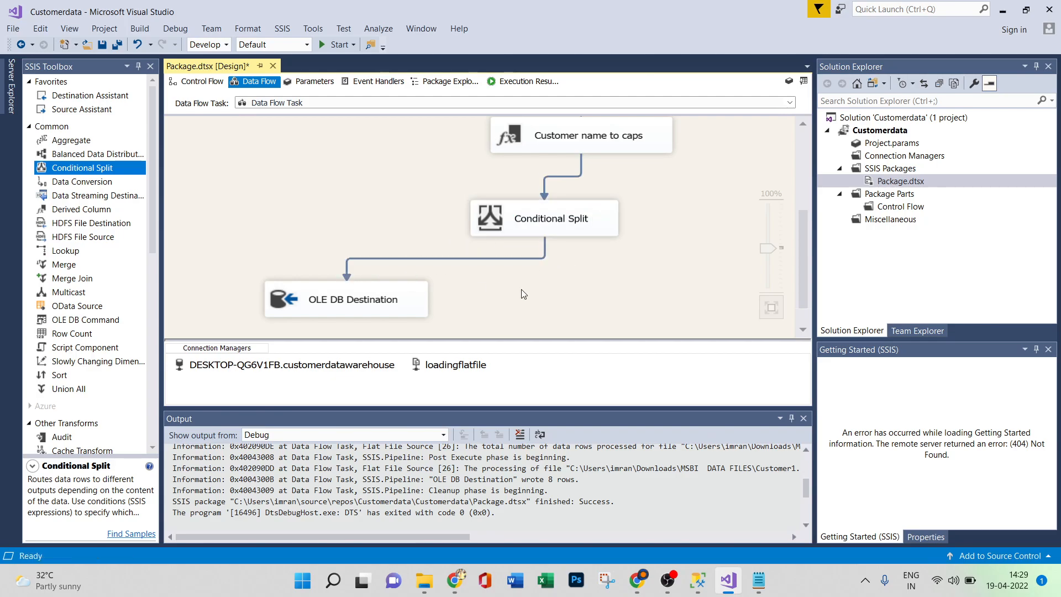
Open the Conditional Split for editing, list its input columns and add an output named Error.
{"action": "double_click", "coordinate": [552, 212]}
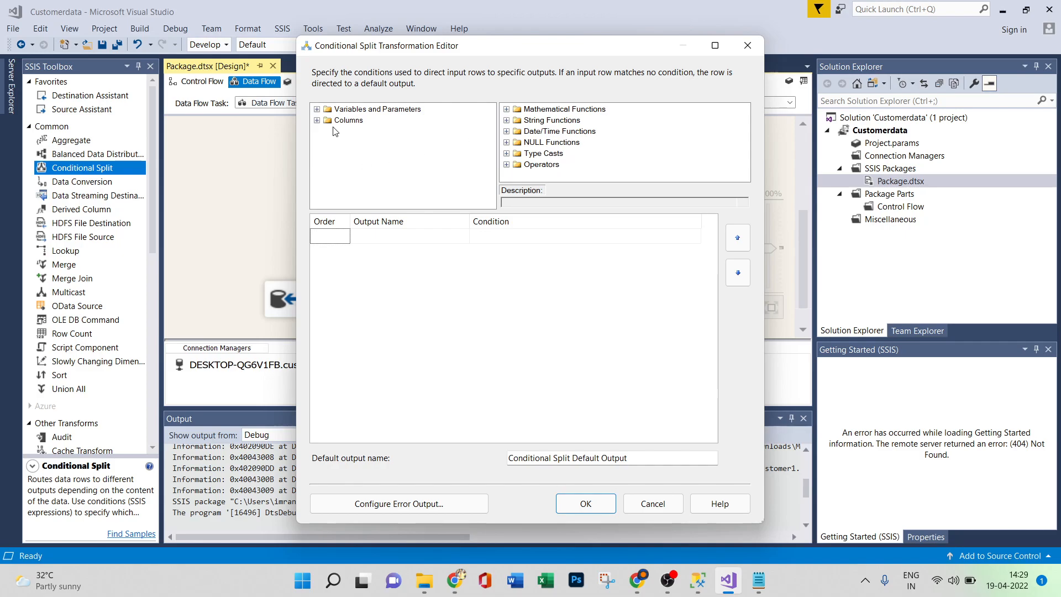
{"action": "left_click", "coordinate": [317, 120]}
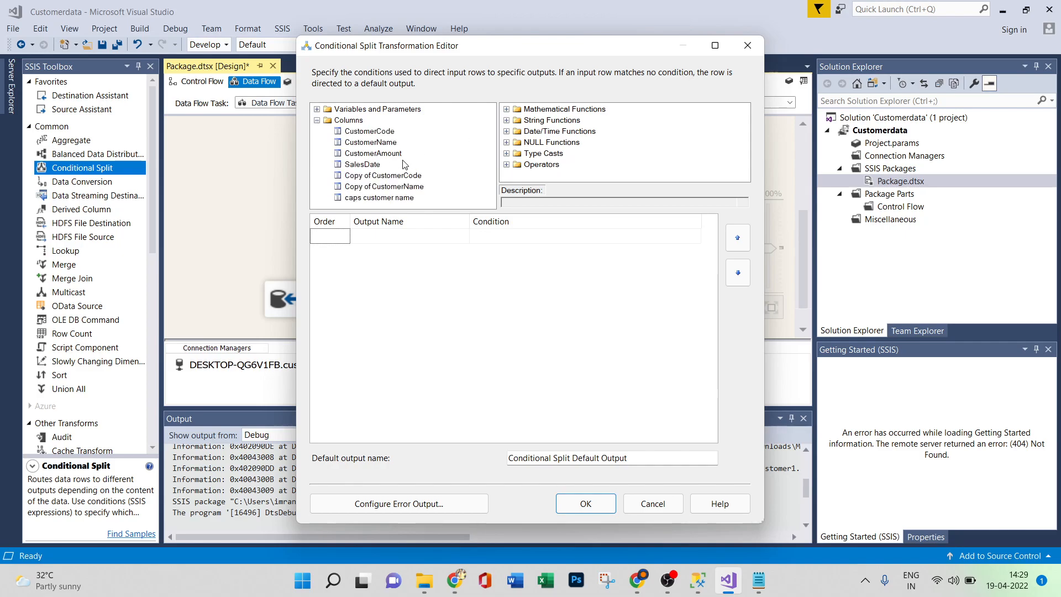
{"action": "left_click", "coordinate": [378, 238]}
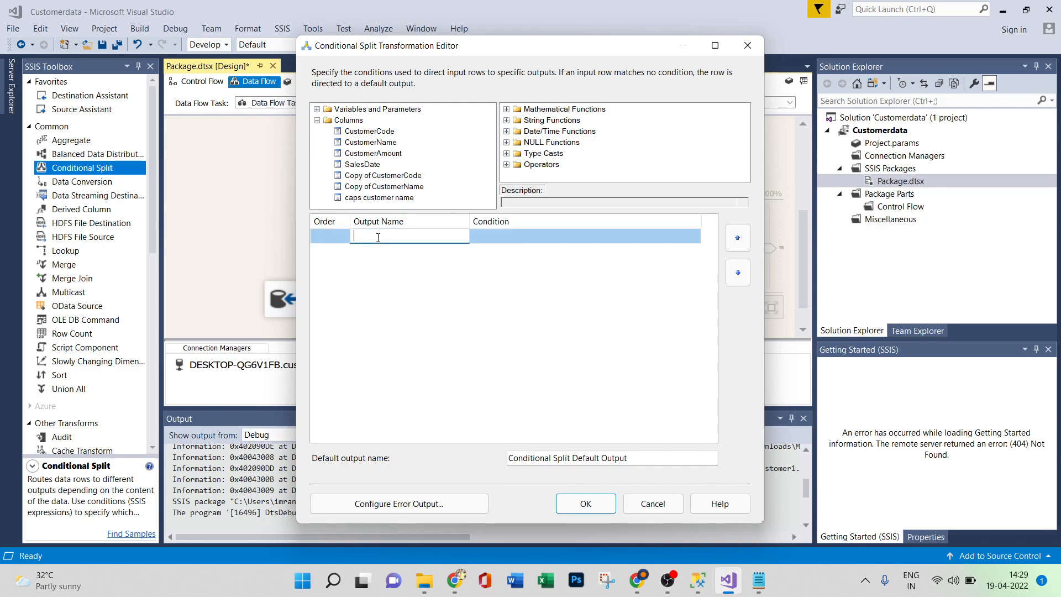
{"action": "type", "text": "Error"}
Try to build the Error output's condition as [CustomerAmount] < 0 from the listed column and operator.
{"action": "left_click", "coordinate": [496, 236]}
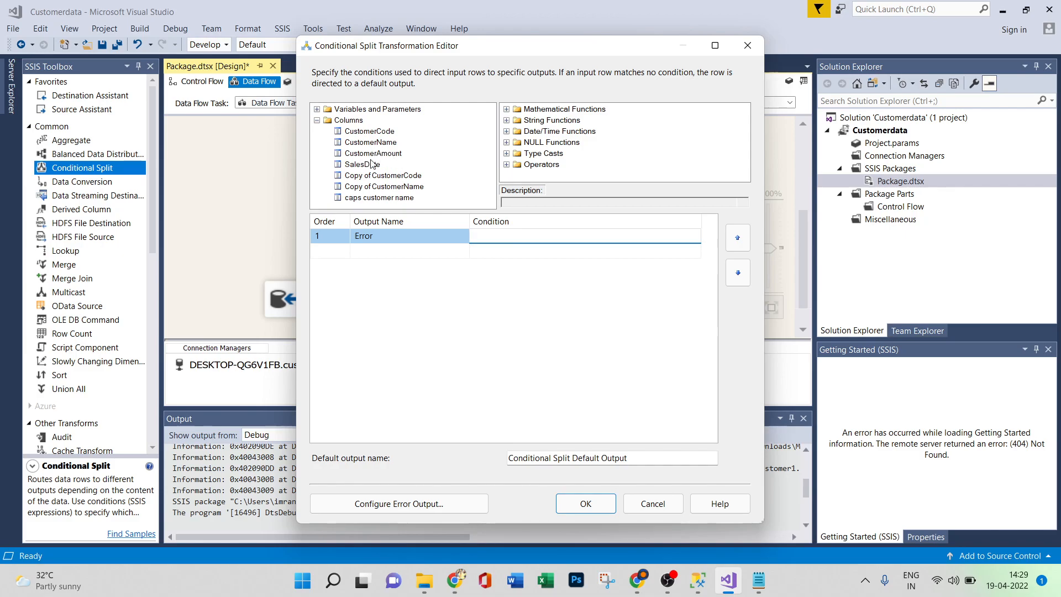
{"action": "left_click_drag", "start_coordinate": [369, 158], "coordinate": [497, 232]}
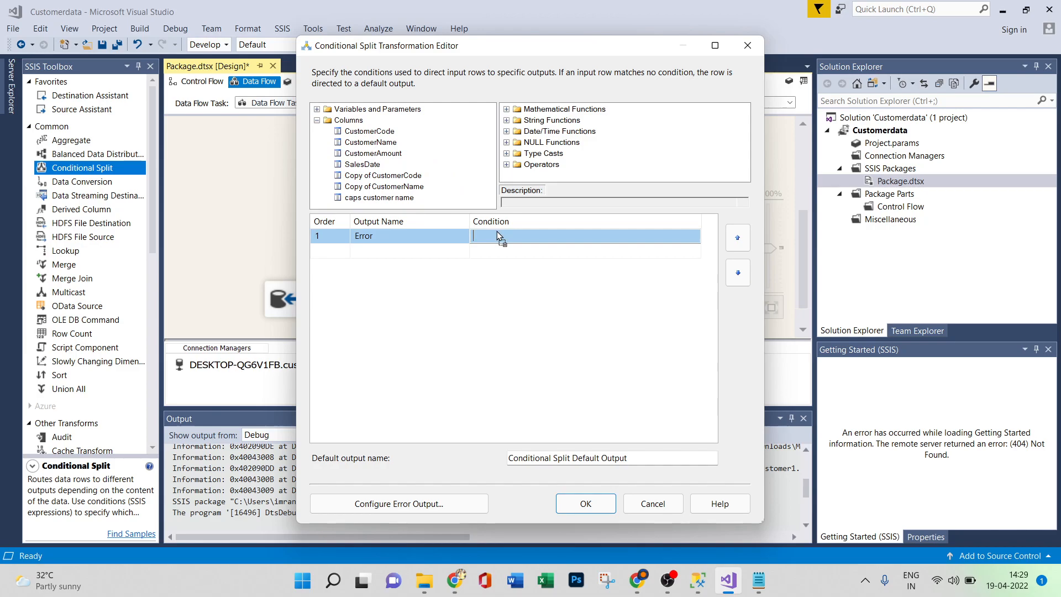
{"action": "left_click_drag", "start_coordinate": [496, 231], "coordinate": [498, 232]}
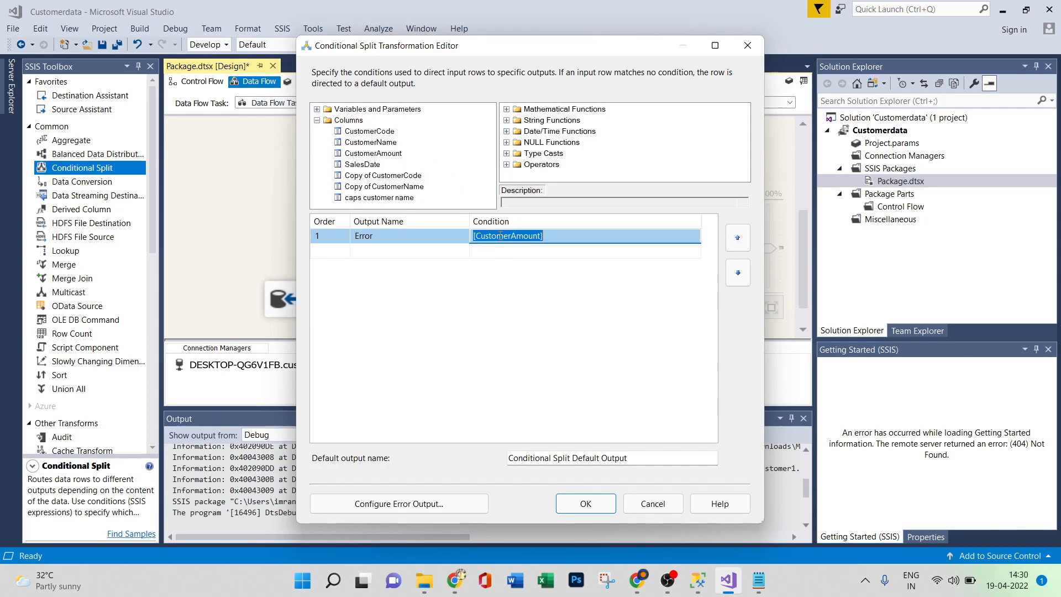
{"action": "left_click", "coordinate": [506, 164]}
{"action": "scroll", "coordinate": [557, 154], "scroll_direction": "down", "scroll_amount": 2}
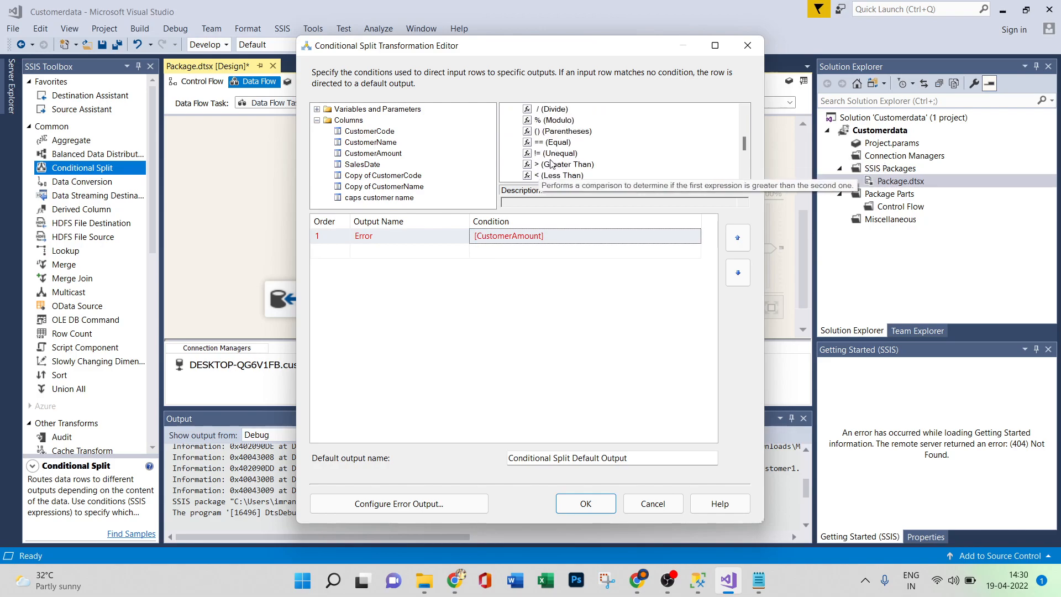
{"action": "left_click_drag", "start_coordinate": [550, 177], "coordinate": [575, 232]}
{"action": "left_click", "coordinate": [576, 238]}
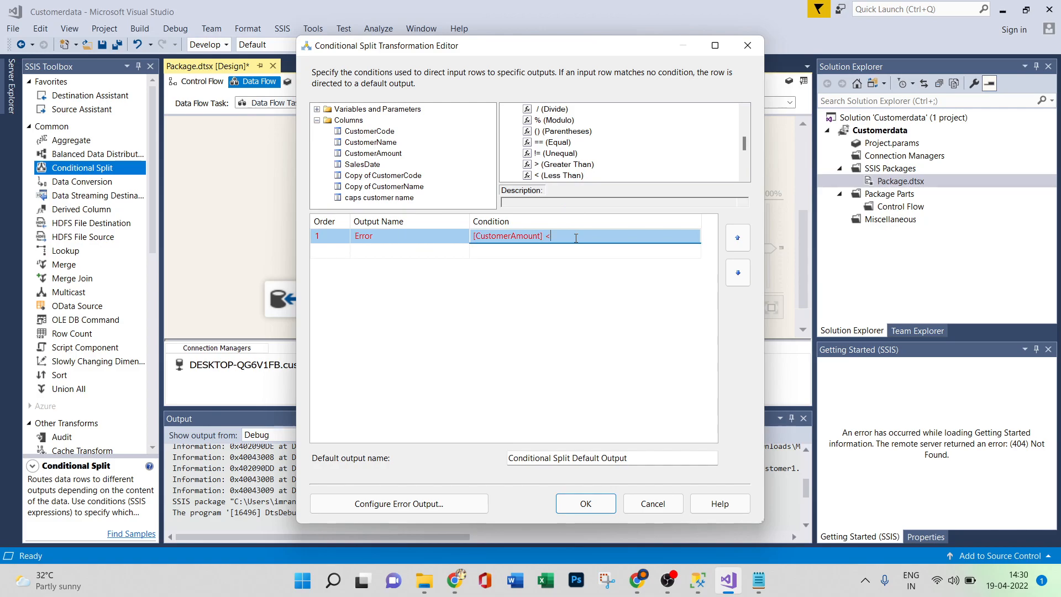
{"action": "type", "text": "0"}
Try to extend the Error condition with || [CustomerAmount] == 0, and discard the Conditional Split changes.
{"action": "scroll", "coordinate": [573, 166], "scroll_direction": "down", "scroll_amount": 1}
{"action": "scroll", "coordinate": [573, 171], "scroll_direction": "down", "scroll_amount": 1}
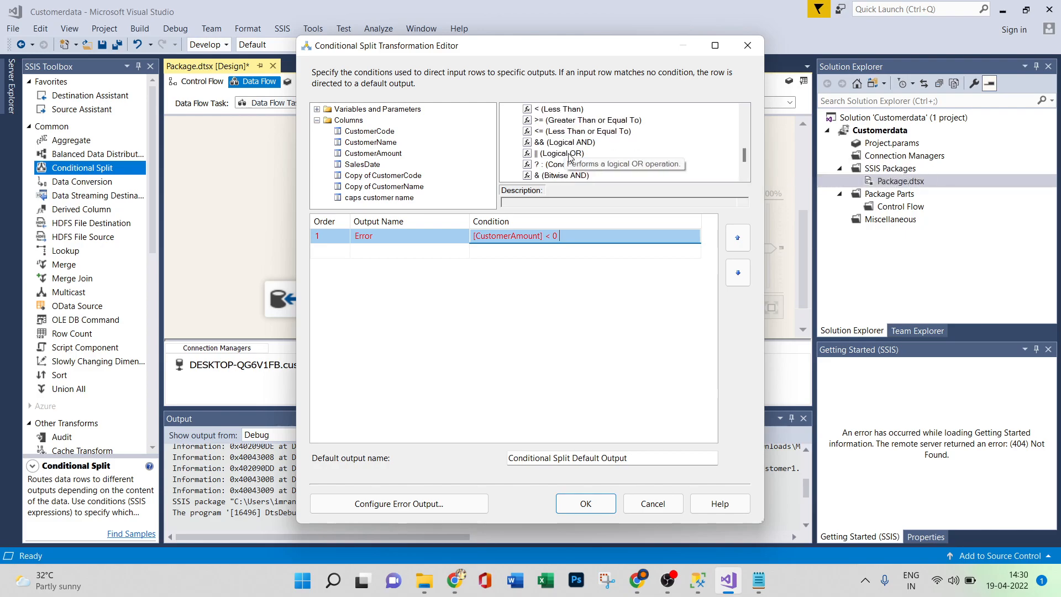
{"action": "left_click_drag", "start_coordinate": [562, 156], "coordinate": [594, 239]}
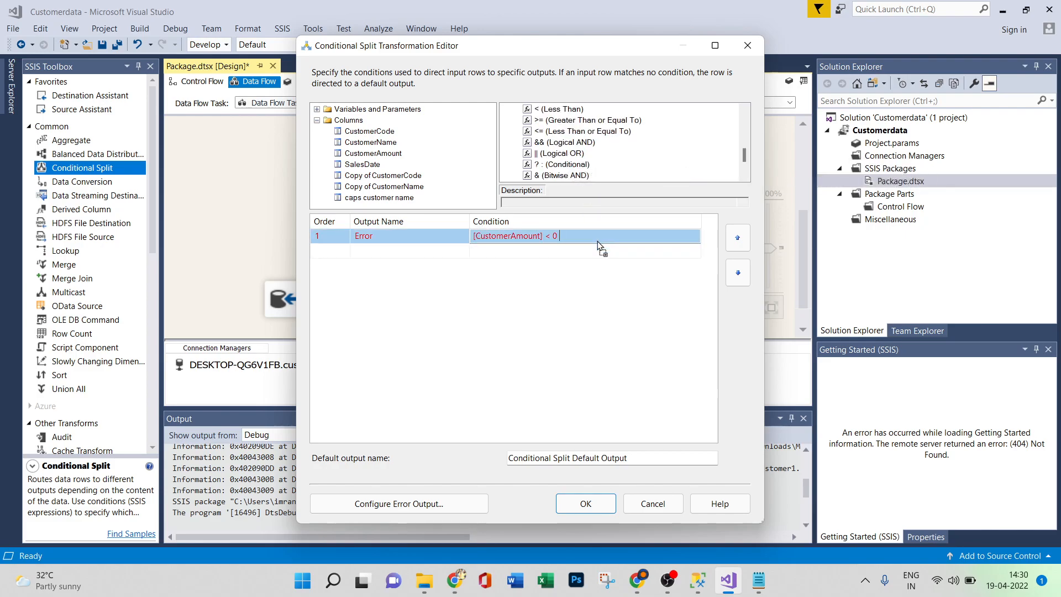
{"action": "left_click", "coordinate": [580, 236]}
{"action": "left_click_drag", "start_coordinate": [373, 154], "coordinate": [605, 237]}
{"action": "scroll", "coordinate": [564, 156], "scroll_direction": "up", "scroll_amount": 2}
{"action": "left_click", "coordinate": [553, 144]}
{"action": "left_click_drag", "start_coordinate": [552, 145], "coordinate": [664, 233]}
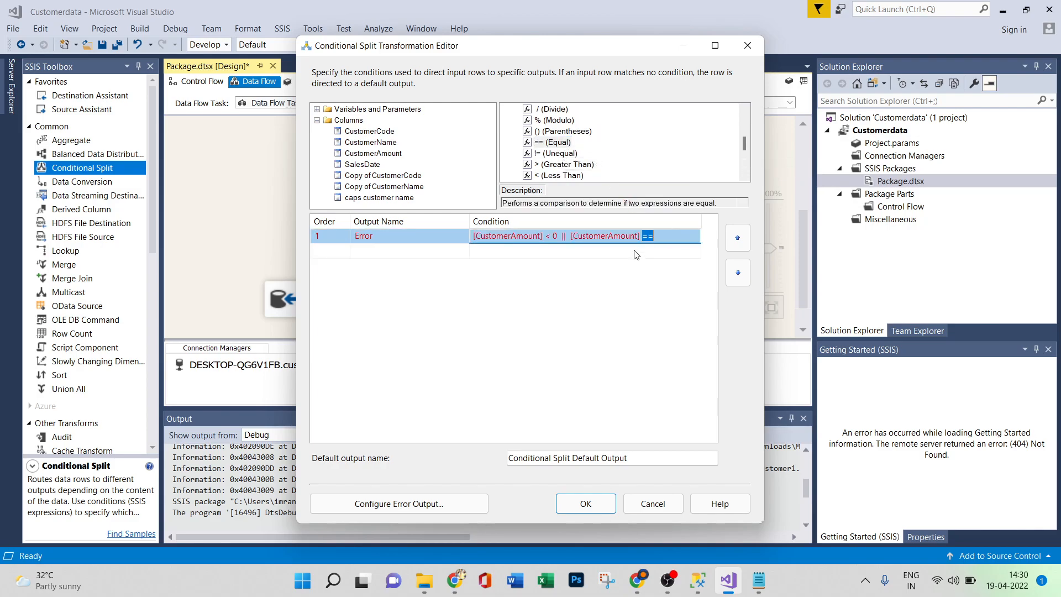
{"action": "left_click", "coordinate": [659, 236]}
{"action": "type", "text": "0"}
{"action": "left_click", "coordinate": [548, 305]}
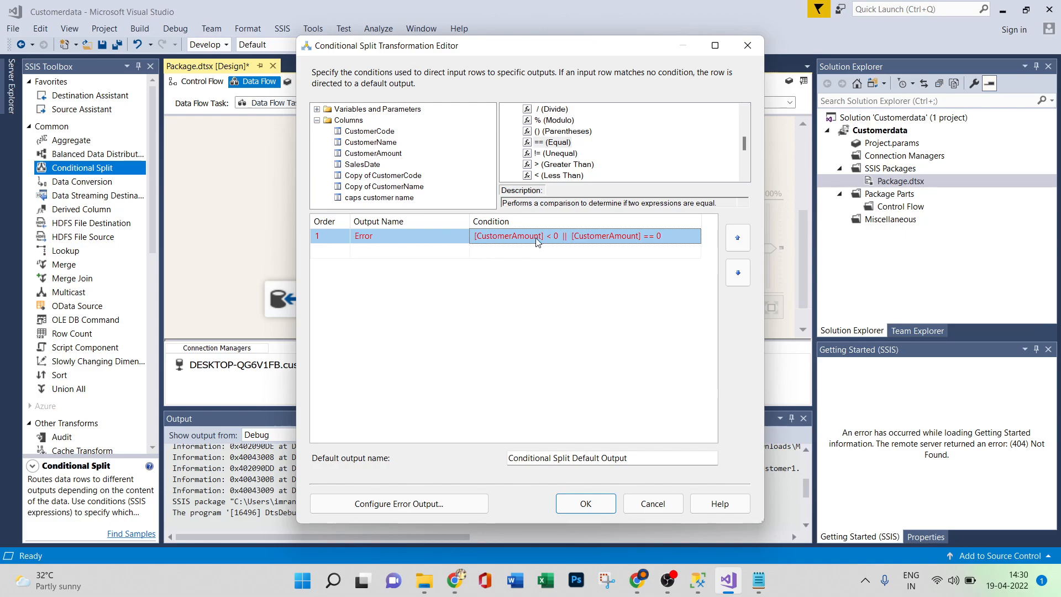
{"action": "mouse_move", "coordinate": [627, 243]}
{"action": "left_click", "coordinate": [653, 504]}
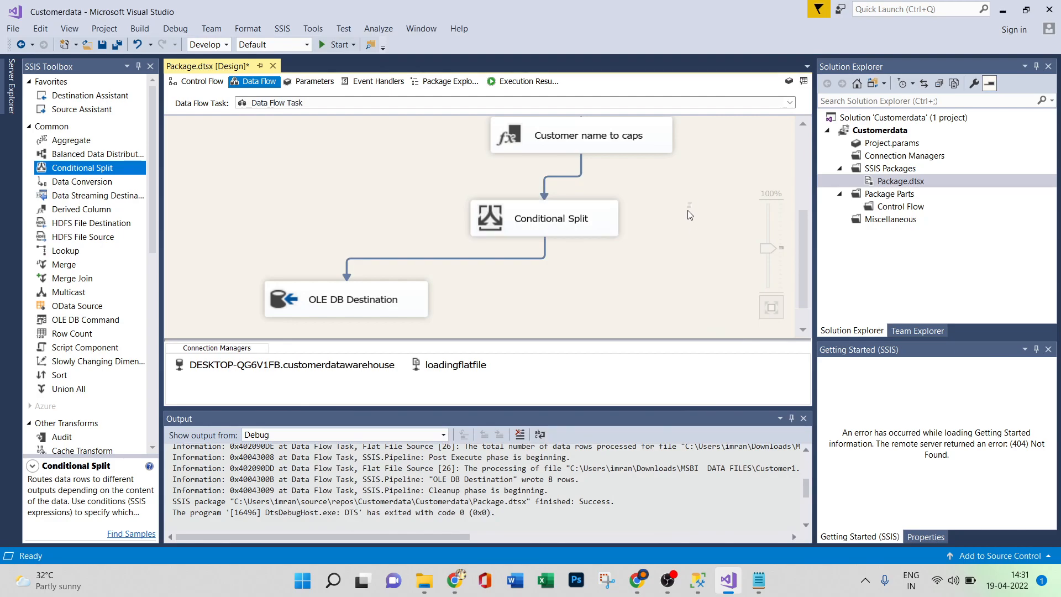
In the Data Conversion, add CustomerAmount as a converted column with data type currency [DT_CY] and save the change.
{"action": "left_click_drag", "start_coordinate": [800, 246], "coordinate": [800, 180]}
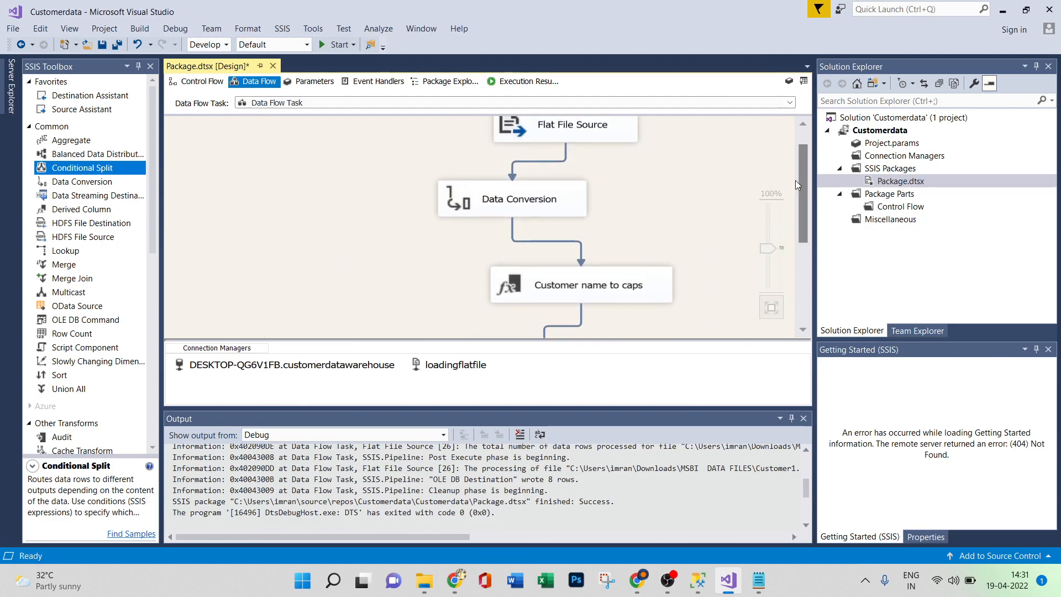
{"action": "double_click", "coordinate": [535, 205]}
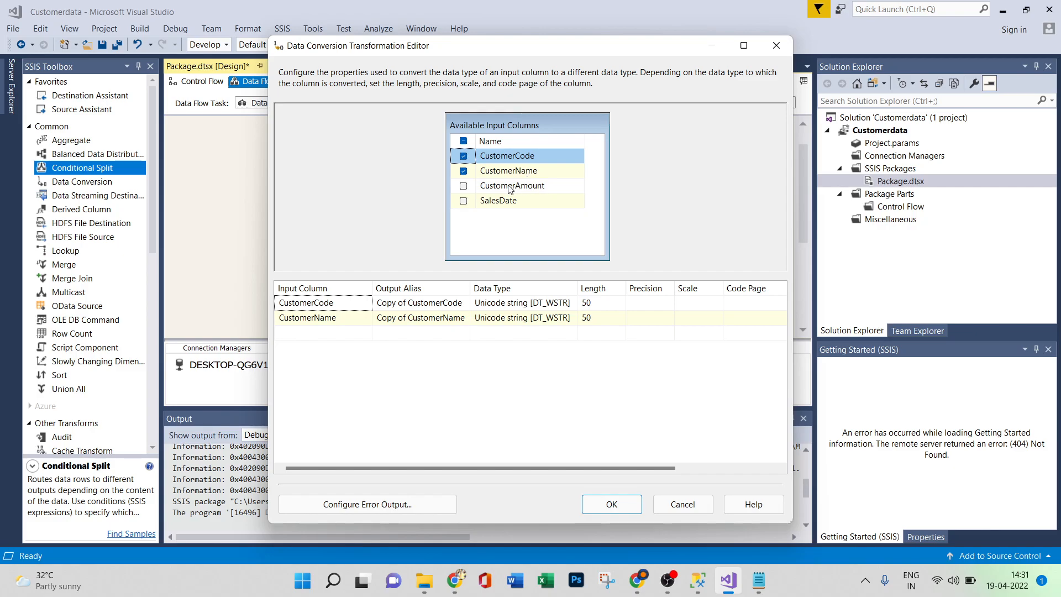
{"action": "left_click", "coordinate": [465, 186]}
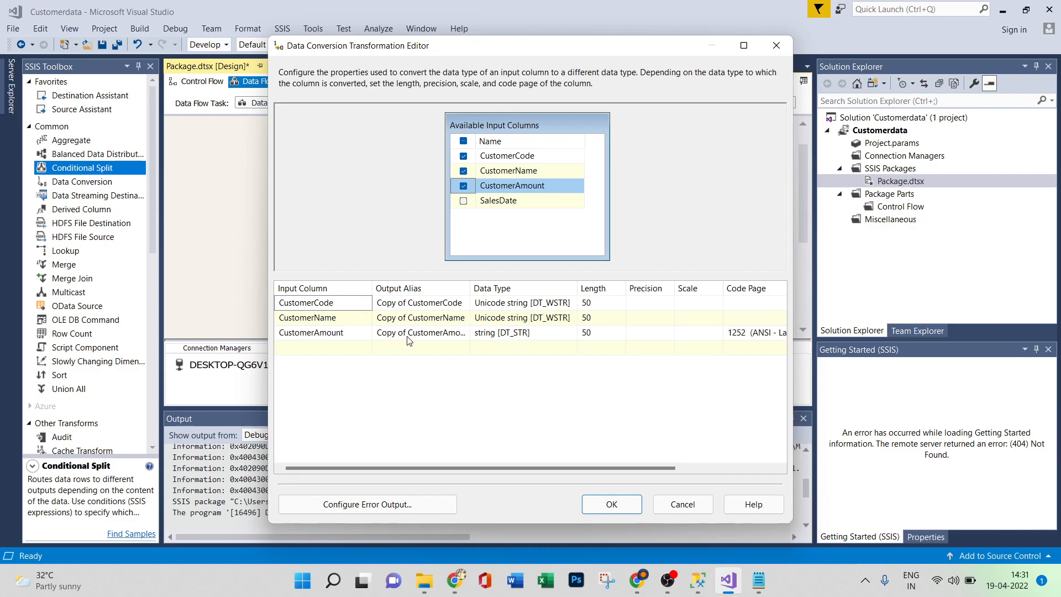
{"action": "left_click", "coordinate": [537, 338]}
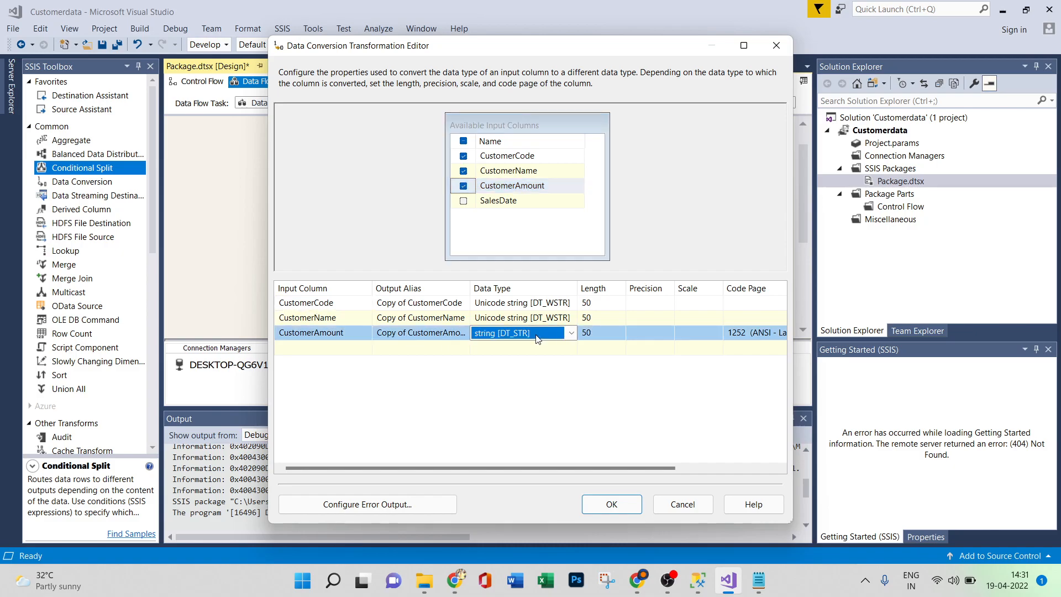
{"action": "left_click", "coordinate": [571, 333]}
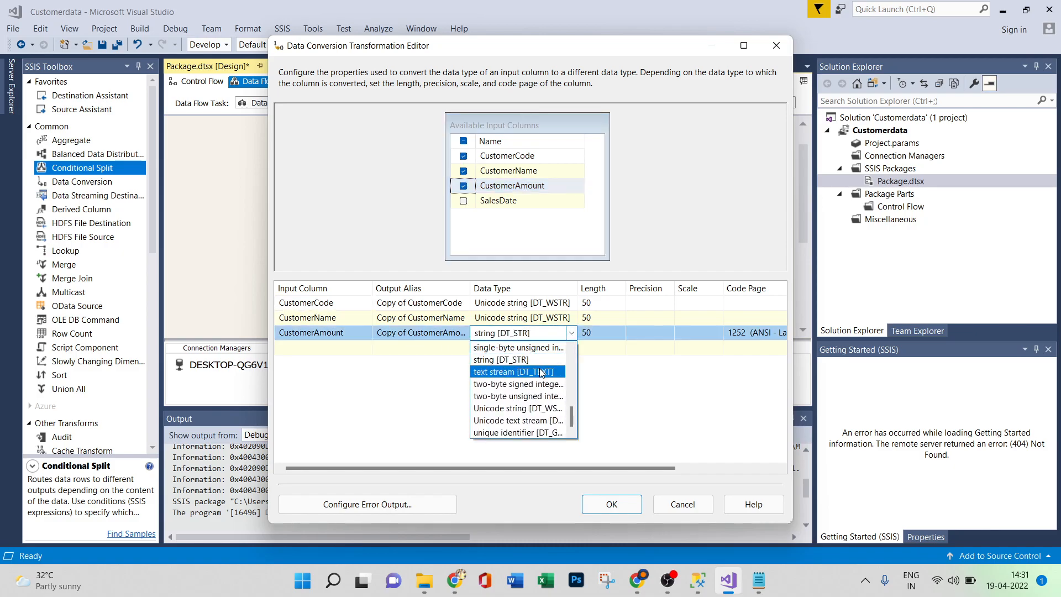
{"action": "scroll", "coordinate": [540, 373], "scroll_direction": "up", "scroll_amount": 3}
{"action": "scroll", "coordinate": [540, 373], "scroll_direction": "up", "scroll_amount": 2}
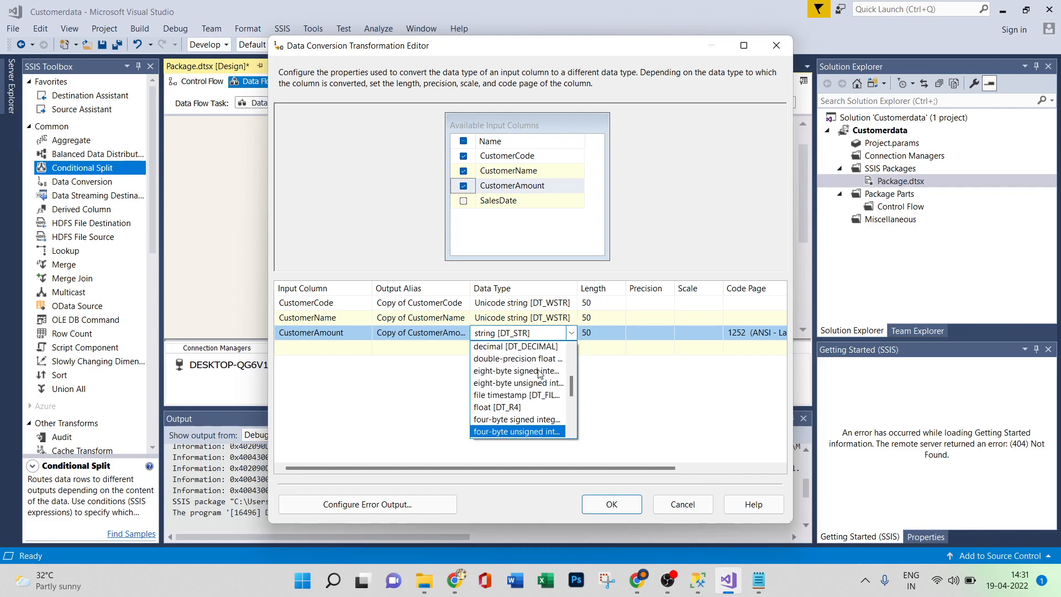
{"action": "scroll", "coordinate": [540, 373], "scroll_direction": "up", "scroll_amount": 3}
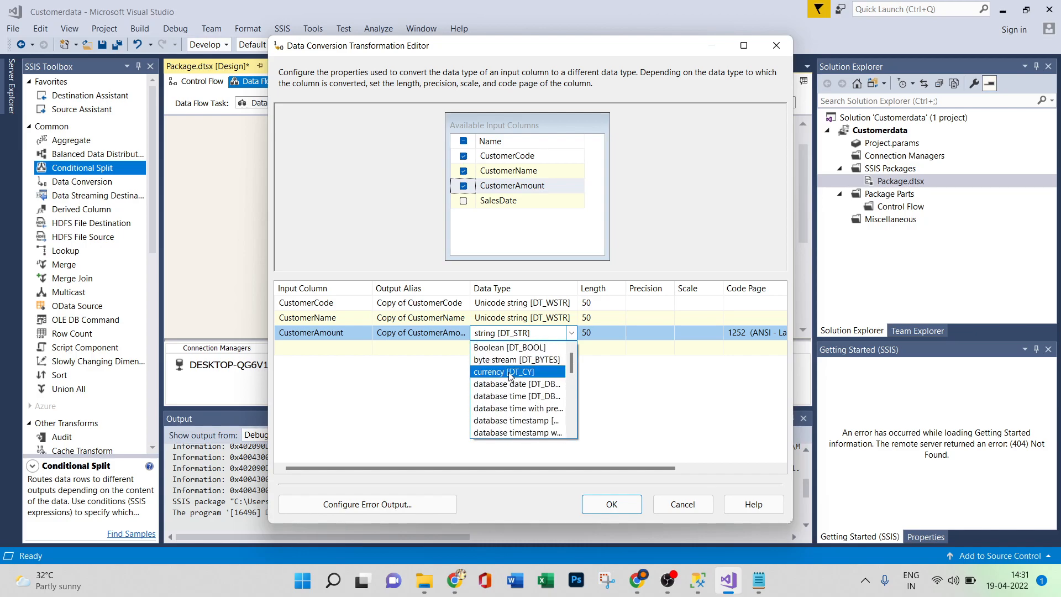
{"action": "left_click", "coordinate": [509, 373]}
{"action": "left_click", "coordinate": [602, 506]}
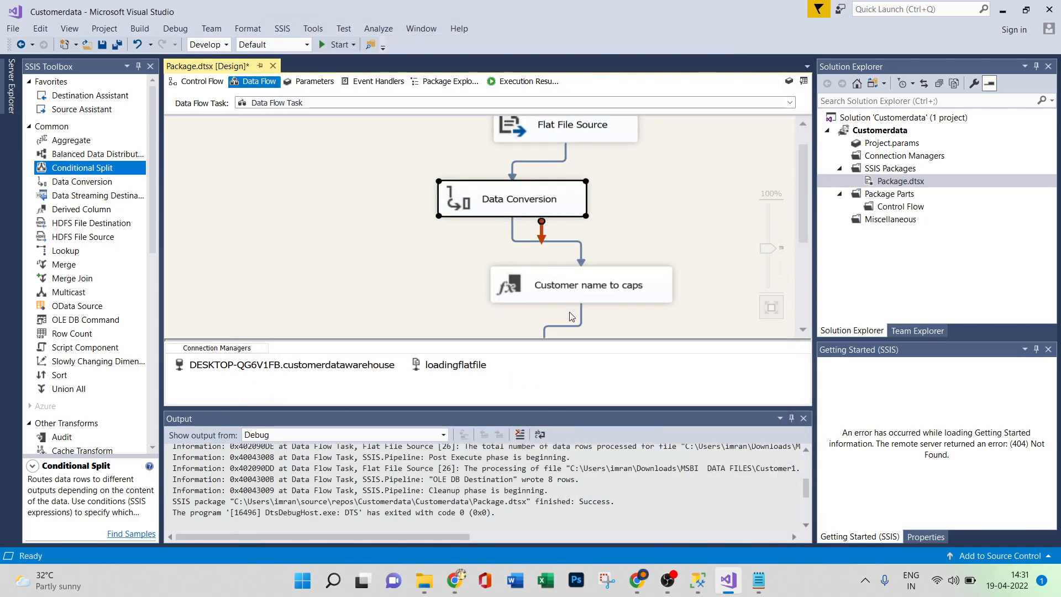
Reopen the Conditional Split for editing, list its input columns and add an output named error amount.
{"action": "scroll", "coordinate": [645, 229], "scroll_direction": "down", "scroll_amount": 2}
{"action": "scroll", "coordinate": [655, 288], "scroll_direction": "down", "scroll_amount": 1}
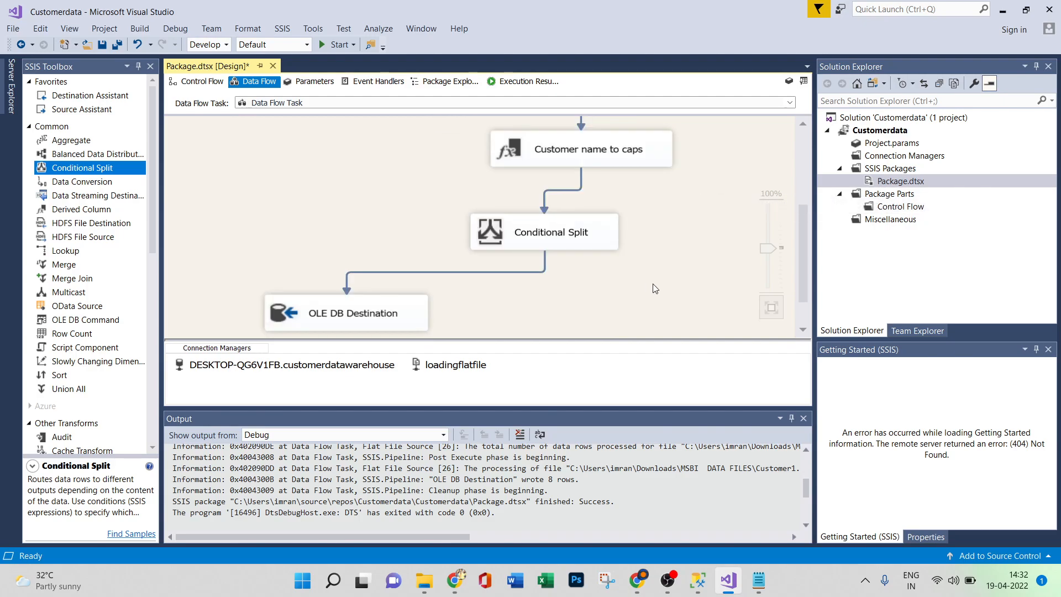
{"action": "double_click", "coordinate": [548, 233]}
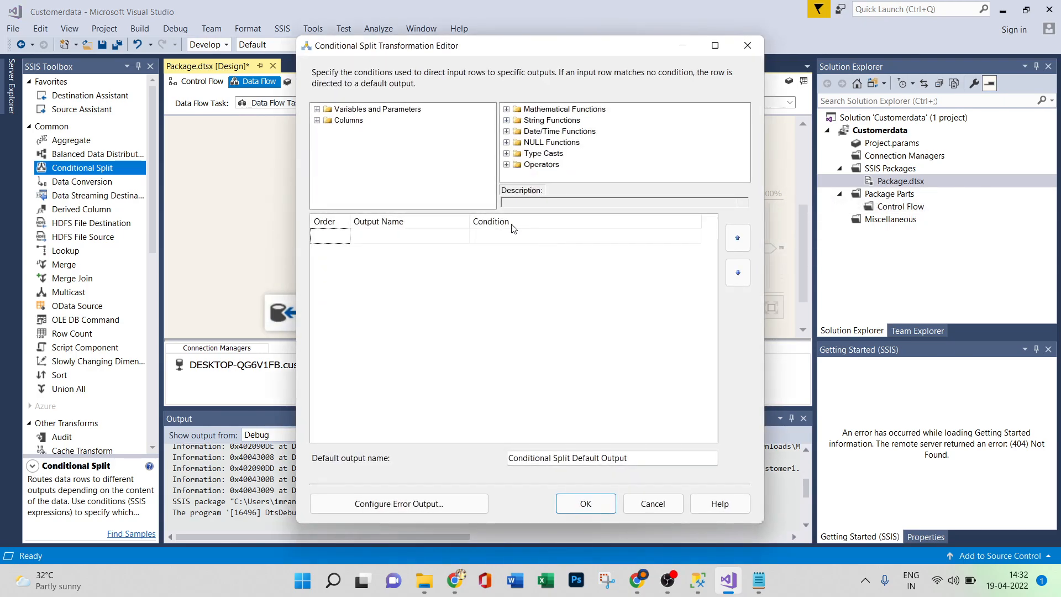
{"action": "left_click", "coordinate": [317, 120]}
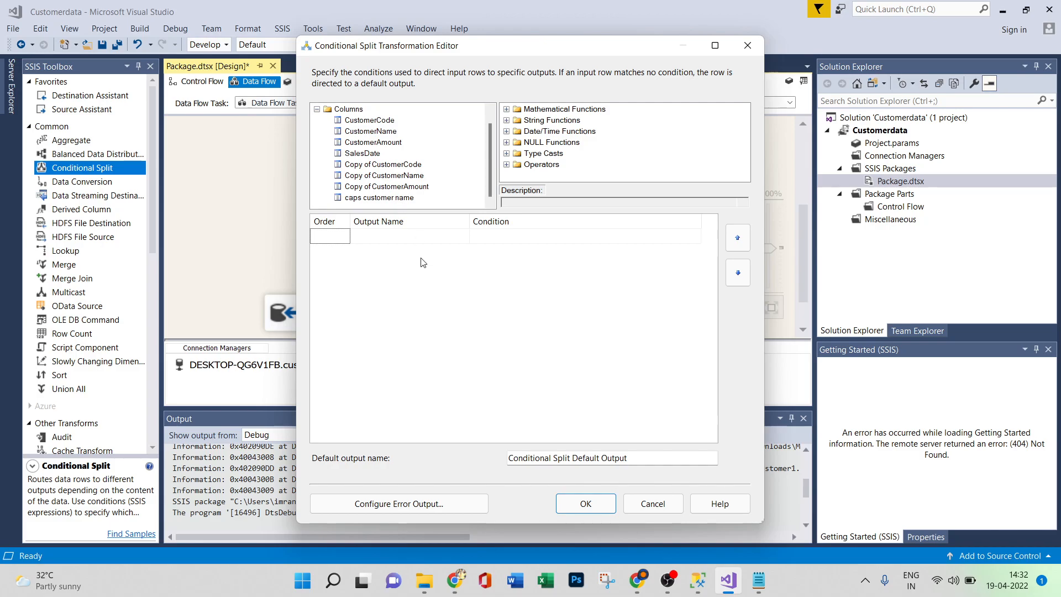
{"action": "left_click", "coordinate": [397, 237]}
{"action": "type", "text": "e"}
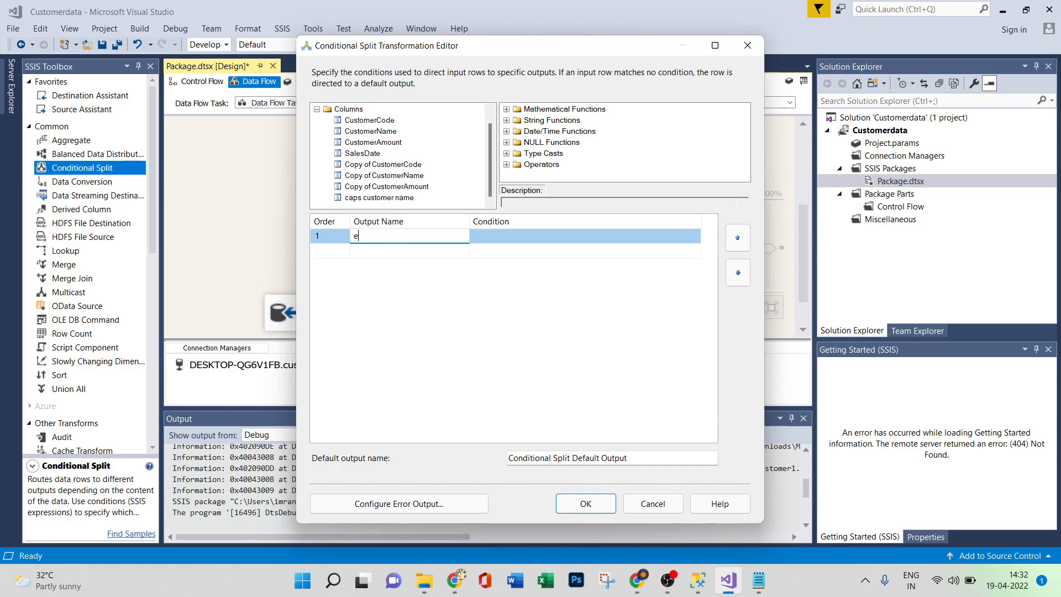
{"action": "type", "text": "rror"}
{"action": "type", "text": "amount"}
Set the error amount output's condition to [Copy of CustomerAmount] < 0.
{"action": "left_click", "coordinate": [489, 232]}
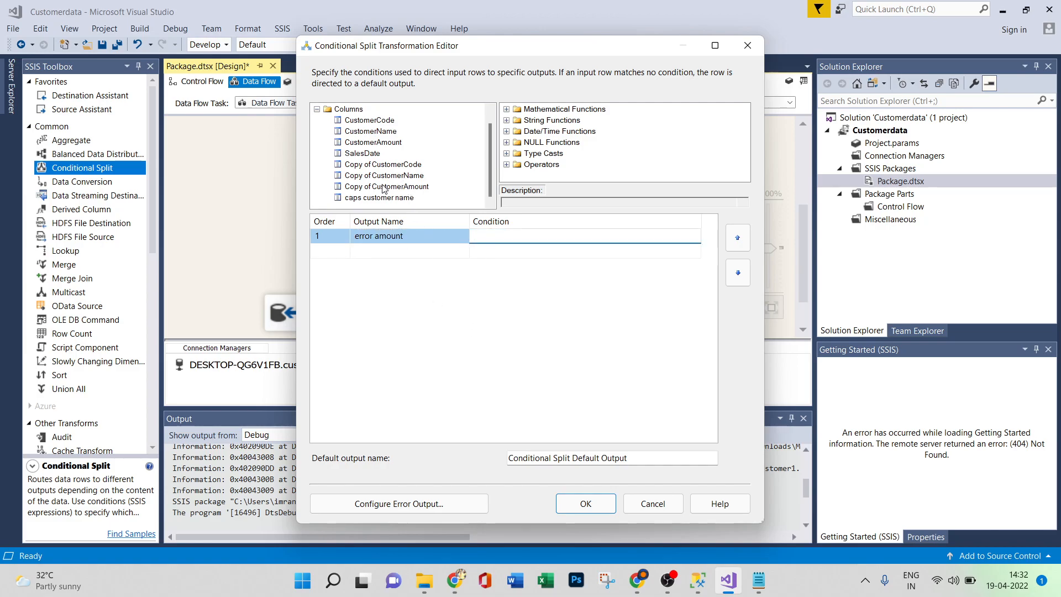
{"action": "left_click_drag", "start_coordinate": [371, 188], "coordinate": [484, 236]}
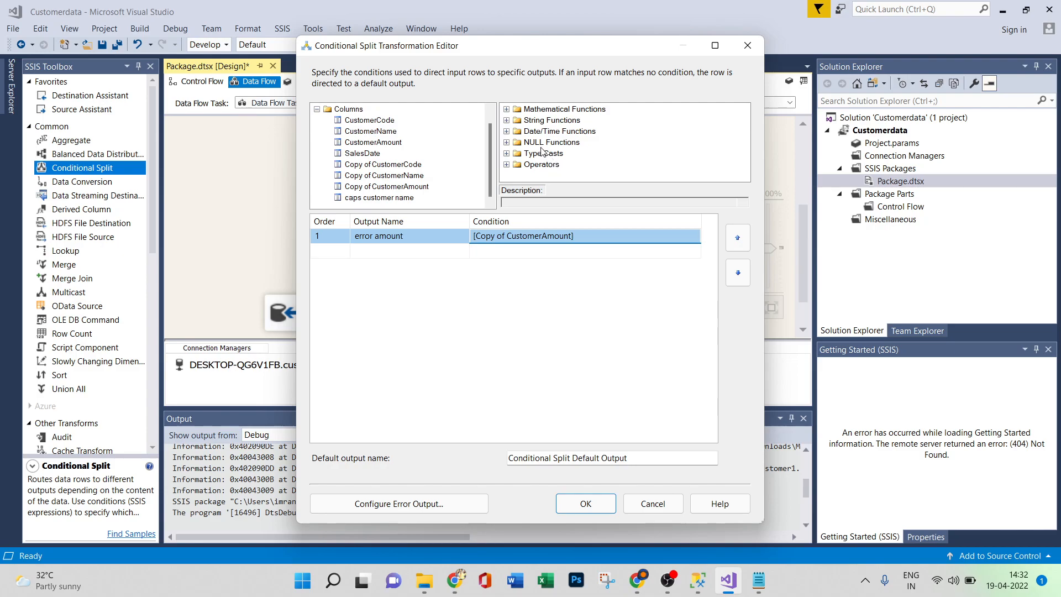
{"action": "left_click", "coordinate": [507, 164]}
{"action": "scroll", "coordinate": [558, 155], "scroll_direction": "down", "scroll_amount": 3}
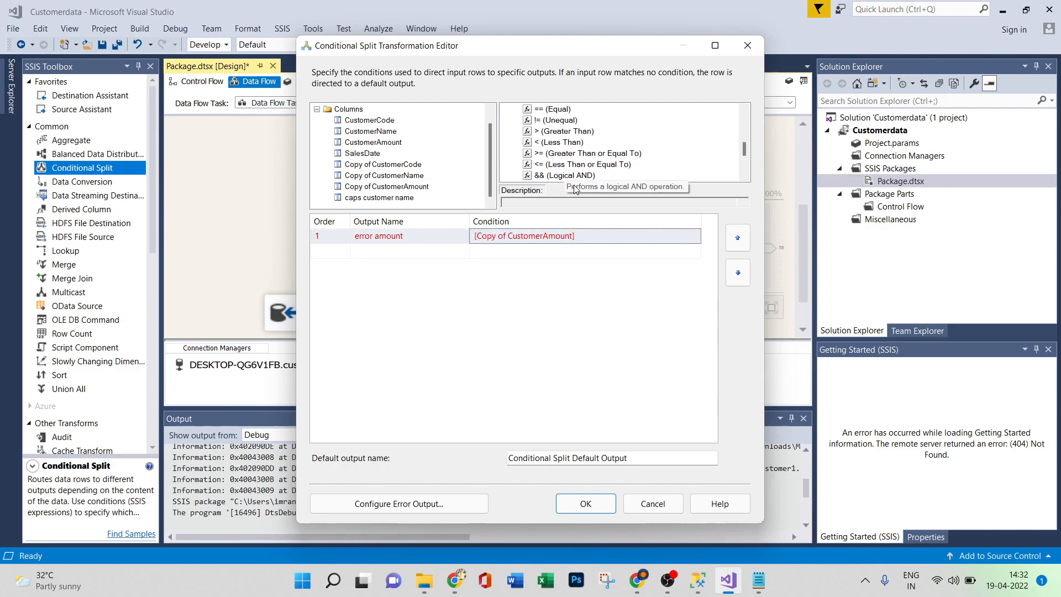
{"action": "left_click_drag", "start_coordinate": [559, 142], "coordinate": [597, 236]}
{"action": "left_click", "coordinate": [599, 235]}
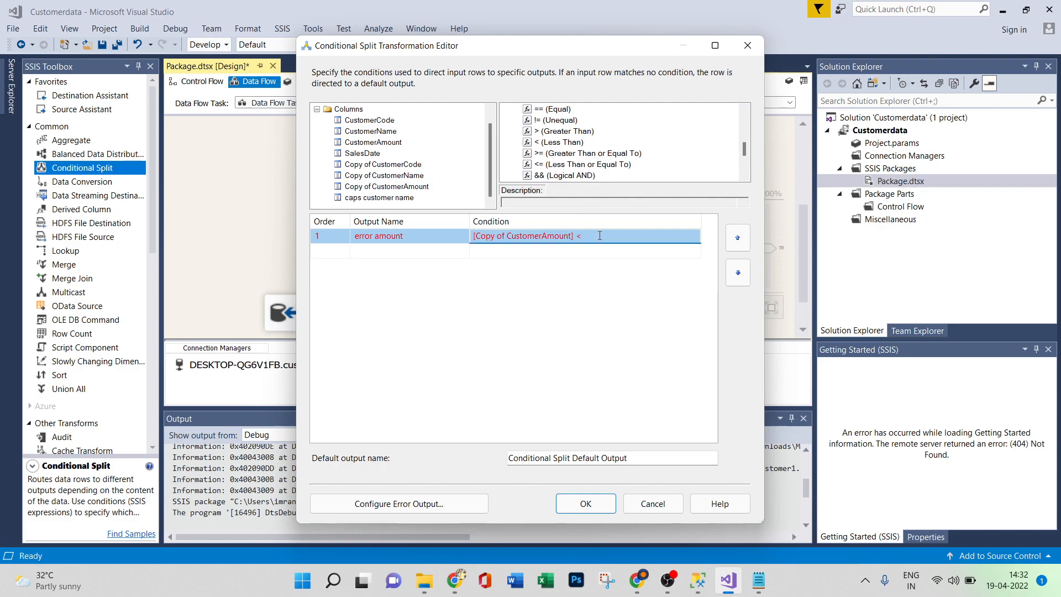
{"action": "type", "text": "0"}
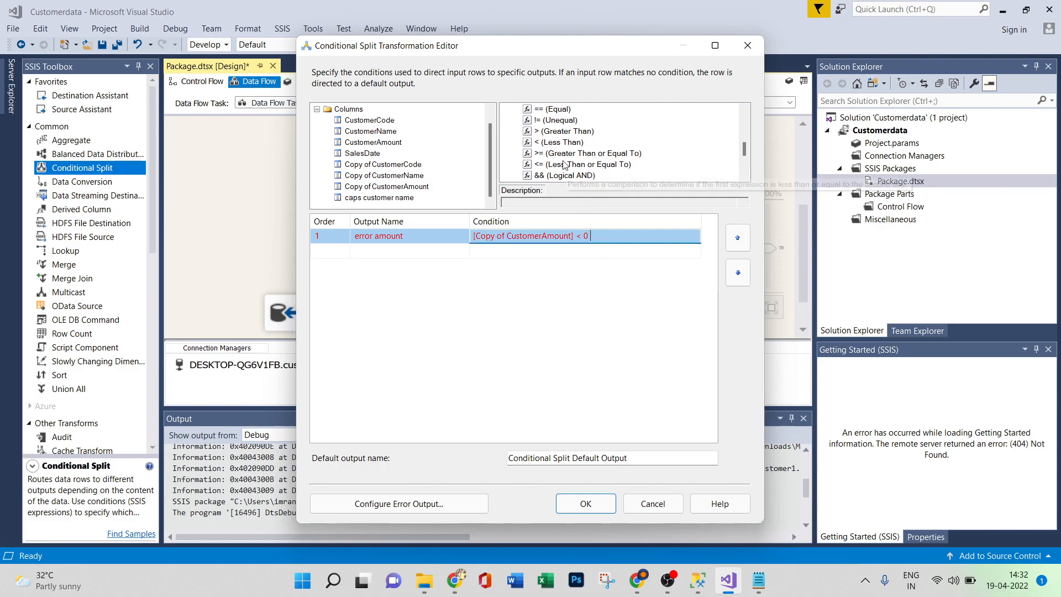
Extend the error amount condition with || [Copy of CustomerAmount] == 0.
{"action": "scroll", "coordinate": [564, 155], "scroll_direction": "down", "scroll_amount": 1}
{"action": "left_click", "coordinate": [616, 233]}
{"action": "type", "text": "||"}
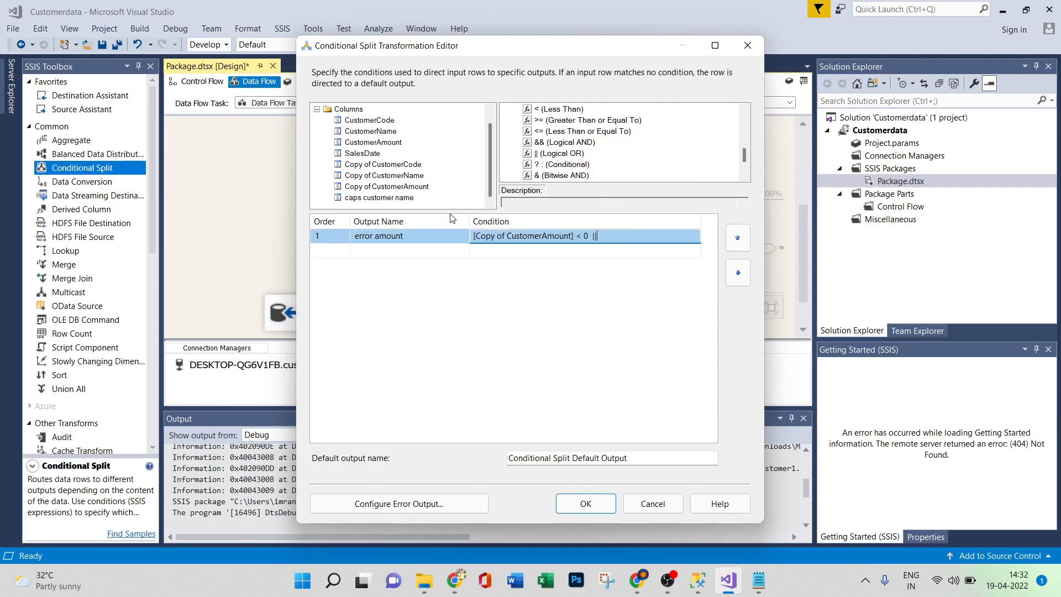
{"action": "left_click_drag", "start_coordinate": [379, 190], "coordinate": [621, 236]}
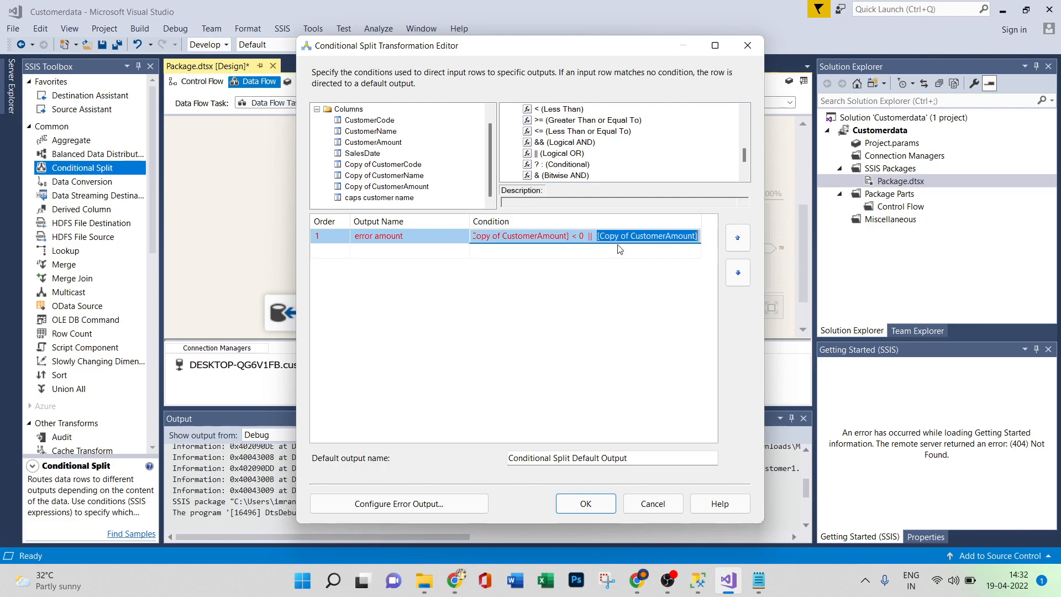
{"action": "left_click", "coordinate": [682, 236]}
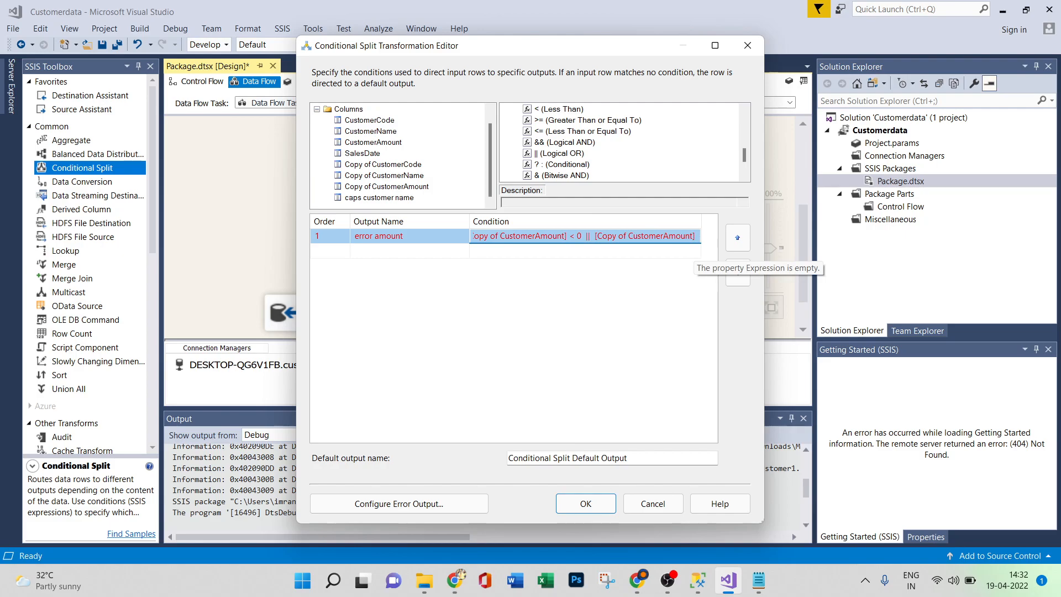
{"action": "scroll", "coordinate": [558, 144], "scroll_direction": "up", "scroll_amount": 1}
{"action": "left_click", "coordinate": [695, 236]}
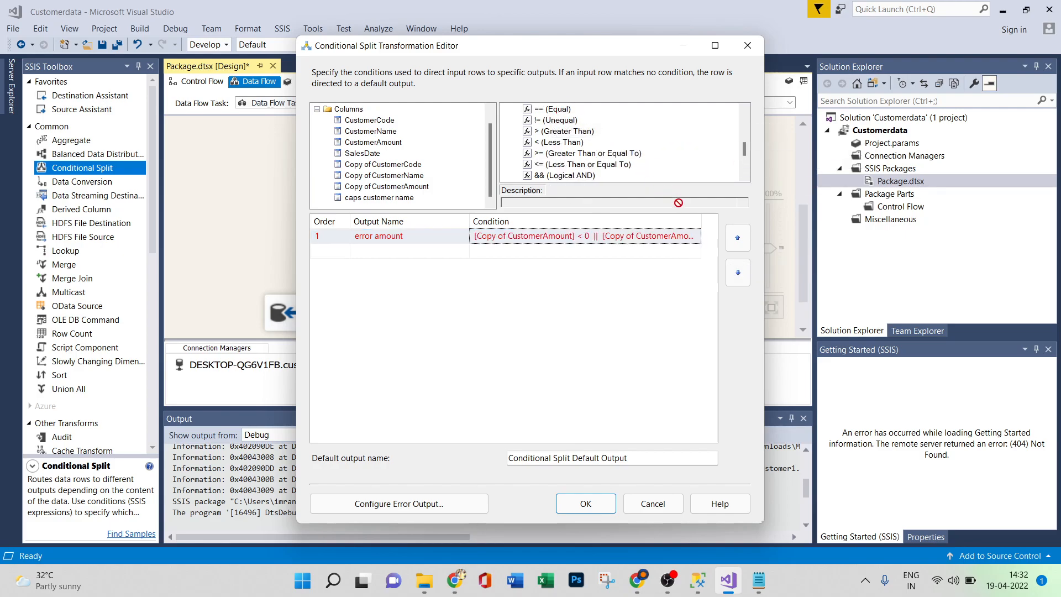
{"action": "left_click_drag", "start_coordinate": [698, 240], "coordinate": [699, 240]}
{"action": "left_click", "coordinate": [695, 236]}
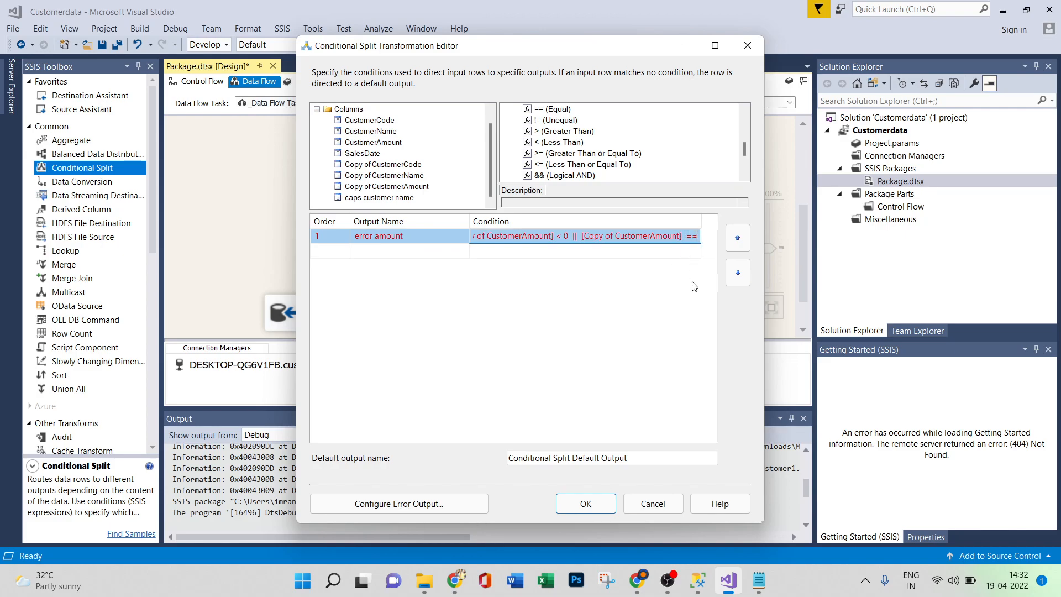
{"action": "type", "text": "0"}
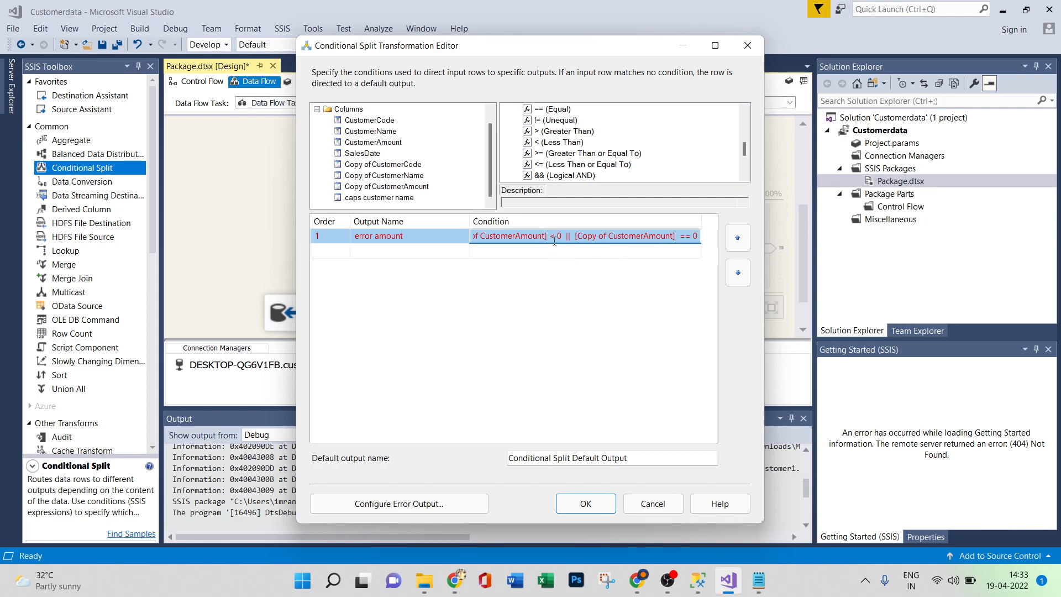
Wrap each [Copy of CustomerAmount] reference in the error amount condition in its own parentheses.
{"action": "key", "text": "Home"}
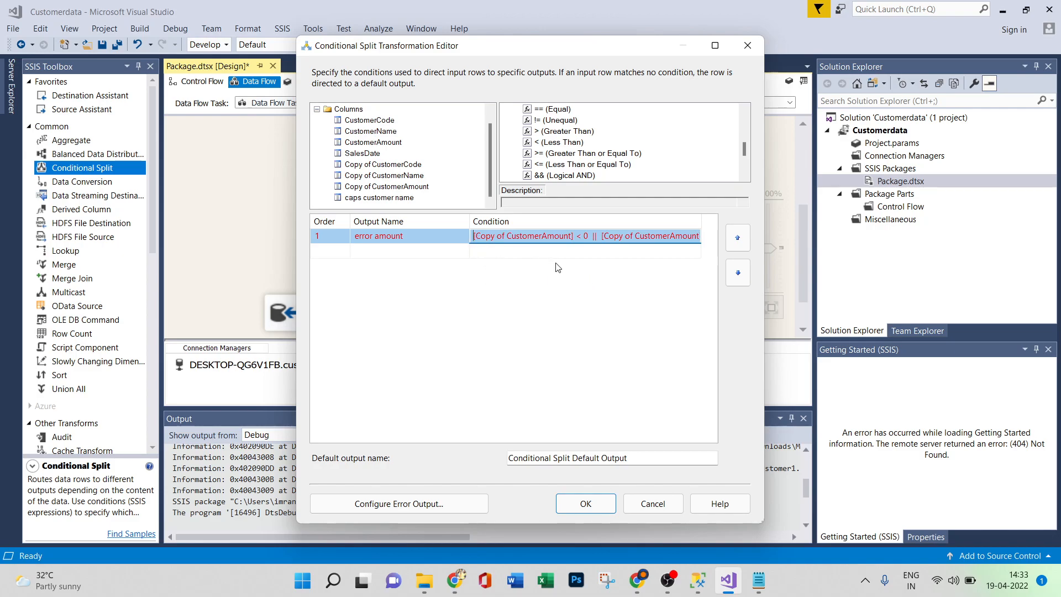
{"action": "type", "text": "("}
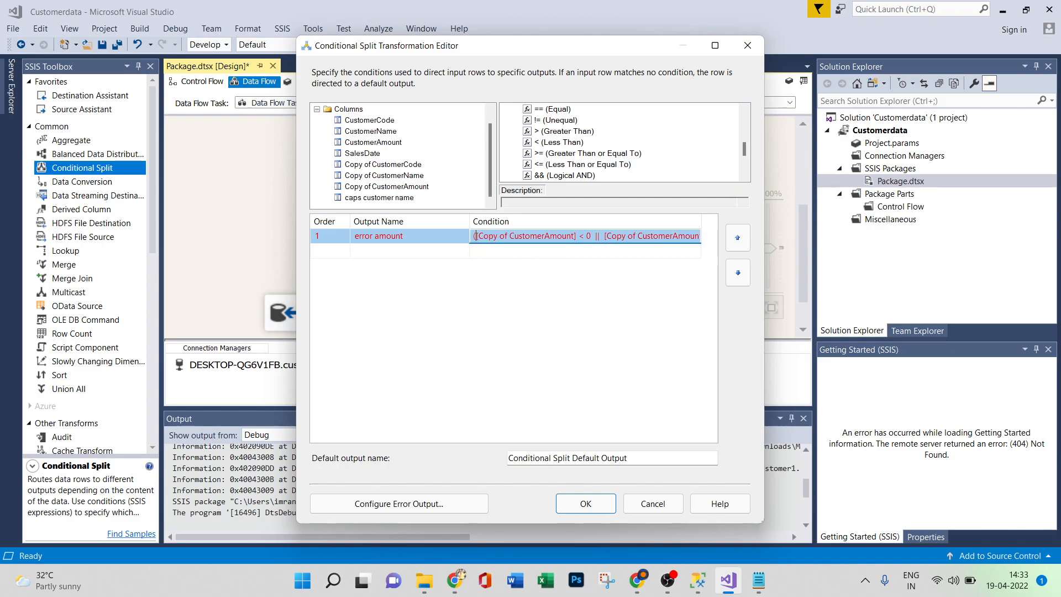
{"action": "left_click", "coordinate": [578, 236]}
{"action": "type", "text": ")"}
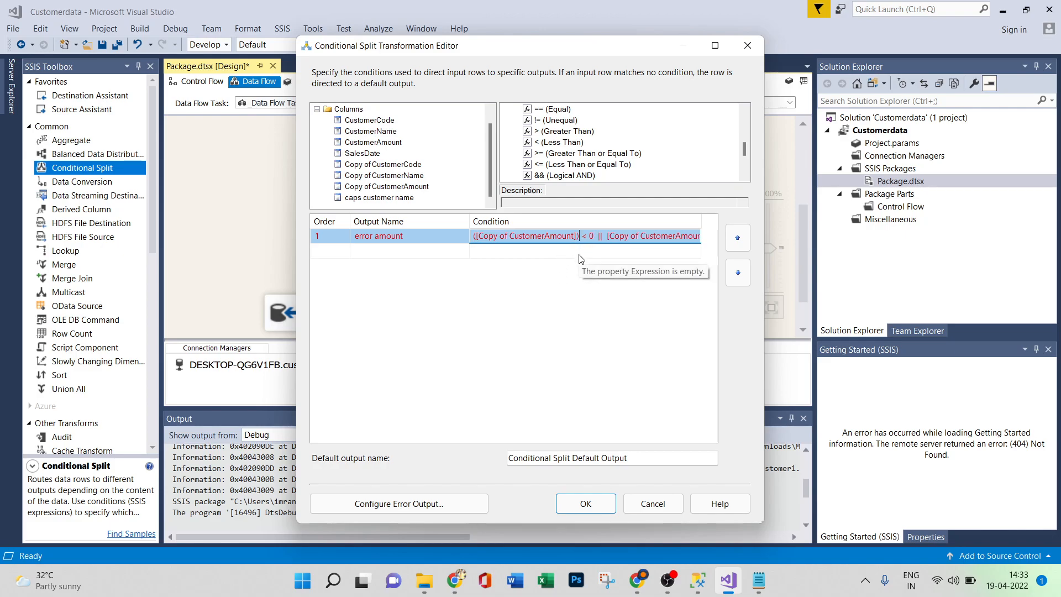
{"action": "left_click", "coordinate": [608, 237]}
{"action": "type", "text": "("}
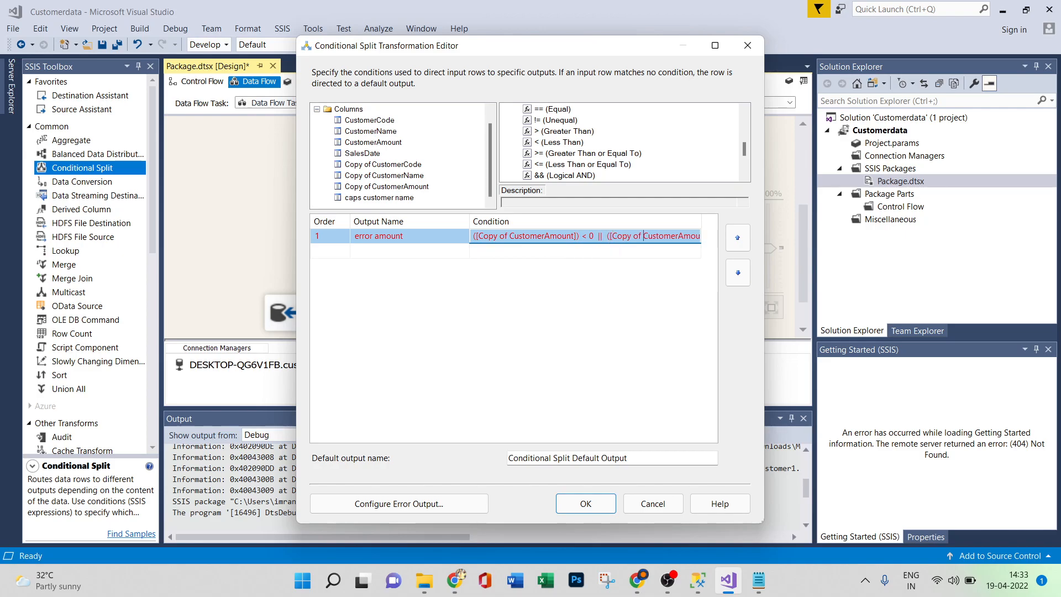
{"action": "key", "text": "Right"}
{"action": "key", "text": "Right"}
{"action": "key", "text": "Right"}
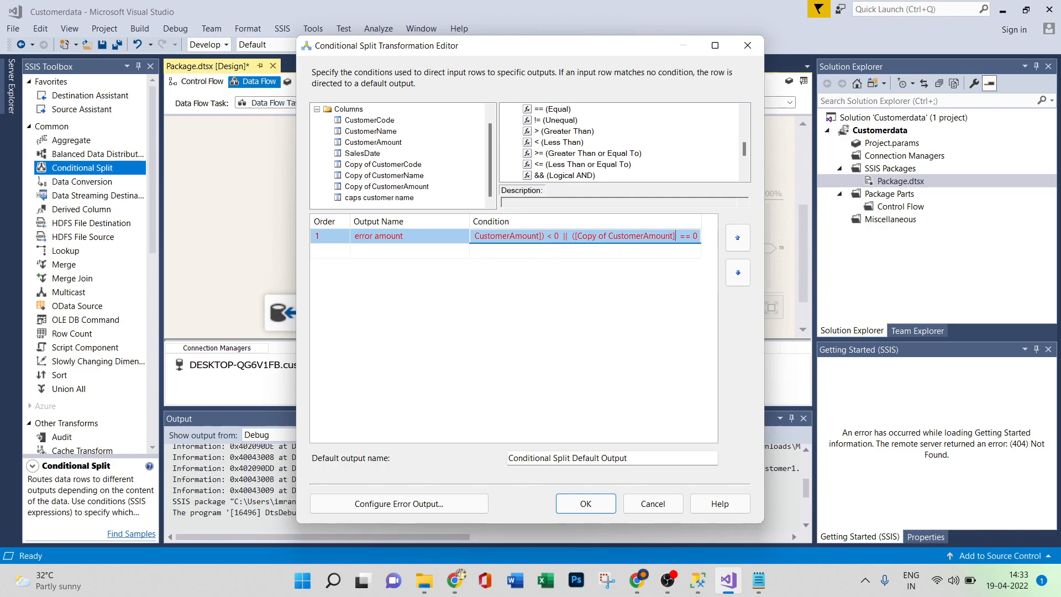
{"action": "type", "text": ")"}
Enclose the whole error amount condition in an outer pair of parentheses and save the Conditional Split.
{"action": "key", "text": "Left"}
{"action": "key", "text": "Left"}
{"action": "key", "text": "Left"}
{"action": "key", "text": "Left"}
{"action": "key", "text": "Left"}
{"action": "key", "text": "Left"}
{"action": "key", "text": "Left"}
{"action": "key", "text": "Left"}
{"action": "key", "text": "Left"}
{"action": "key", "text": "Left"}
{"action": "key", "text": "Left"}
{"action": "key", "text": "Left"}
{"action": "key", "text": "Left"}
{"action": "key", "text": "Left"}
{"action": "key", "text": "Left"}
{"action": "key", "text": "Left"}
{"action": "key", "text": "Left"}
{"action": "key", "text": "Left"}
{"action": "key", "text": "Left"}
{"action": "key", "text": "Left"}
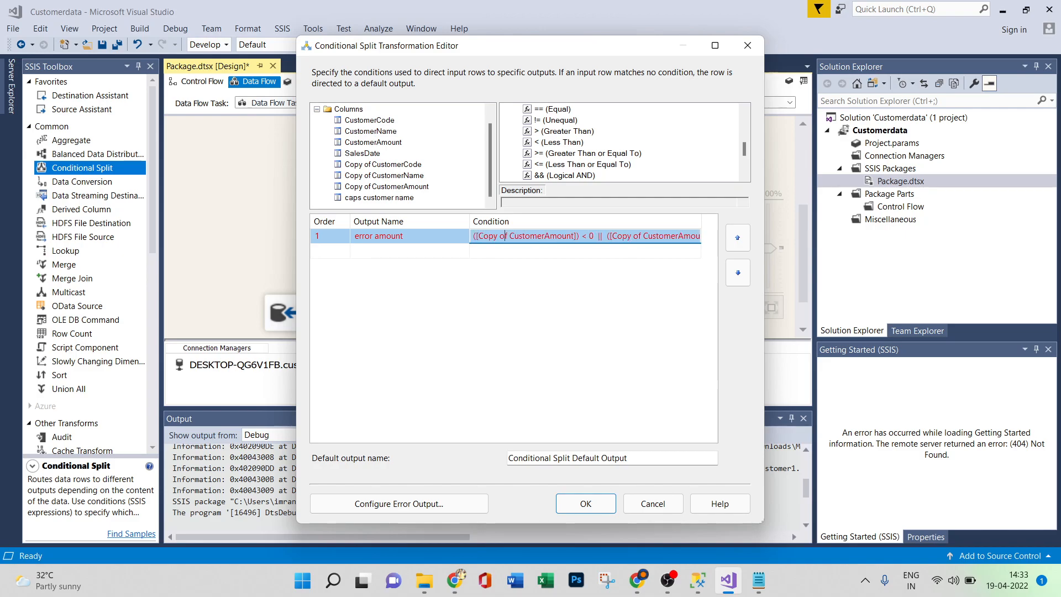
{"action": "type", "text": "("}
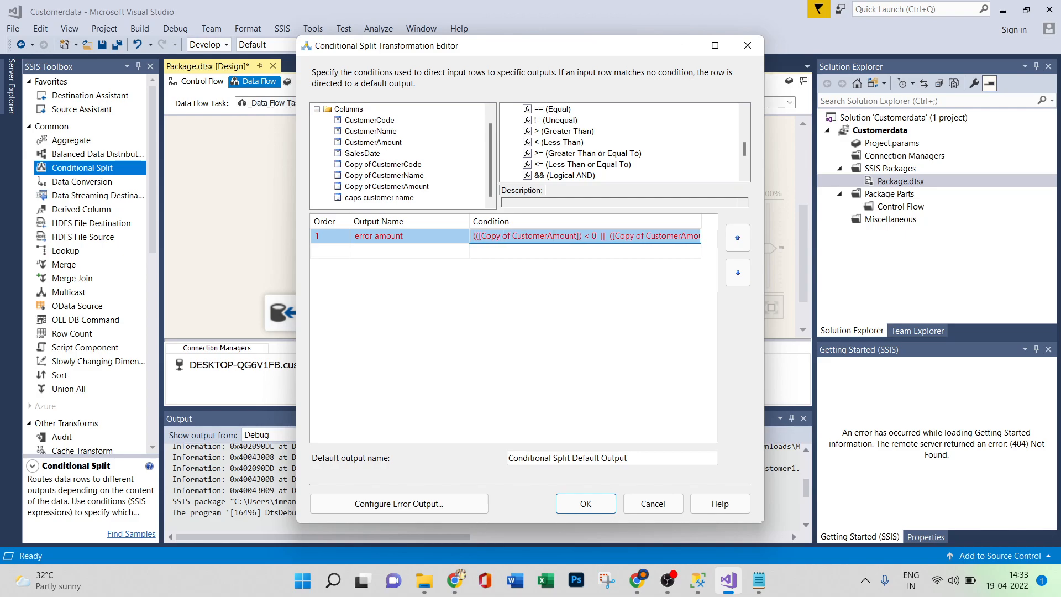
{"action": "key", "text": "Right"}
{"action": "key", "text": "Right"}
{"action": "key", "text": "Right"}
{"action": "key", "text": "Right"}
{"action": "key", "text": "Right"}
{"action": "key", "text": "Right"}
{"action": "key", "text": "Right"}
{"action": "key", "text": "Right"}
{"action": "key", "text": "Right"}
{"action": "key", "text": "Right"}
{"action": "key", "text": "Right"}
{"action": "key", "text": "Right"}
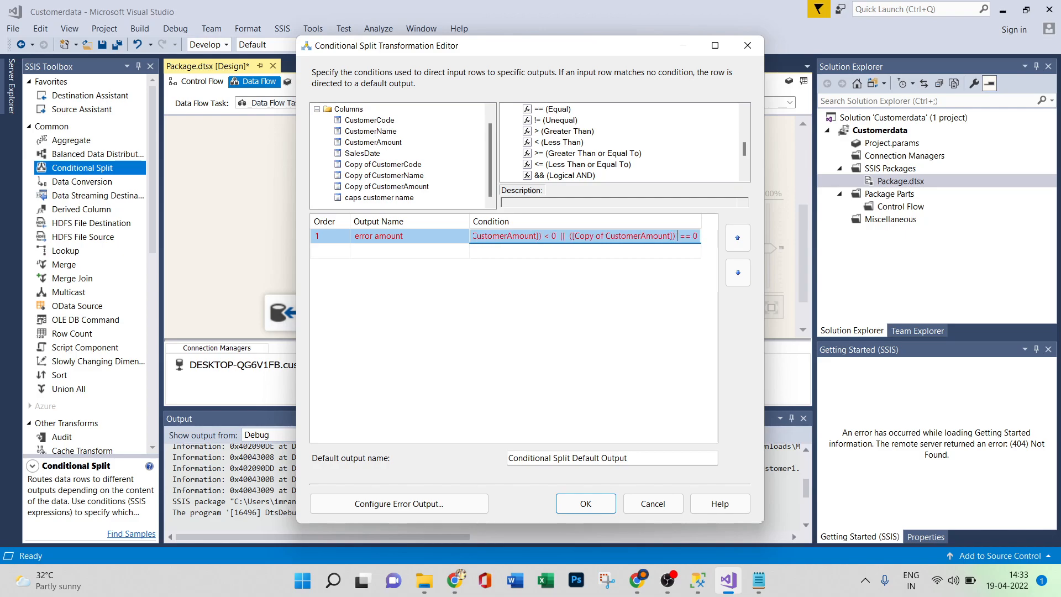
{"action": "type", "text": ")"}
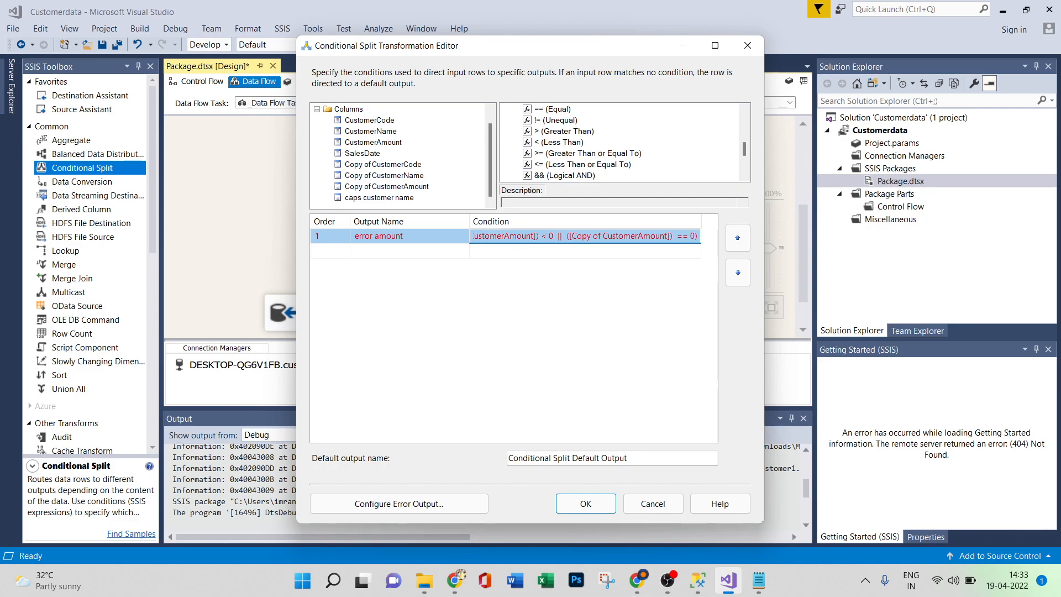
{"action": "left_click", "coordinate": [588, 294]}
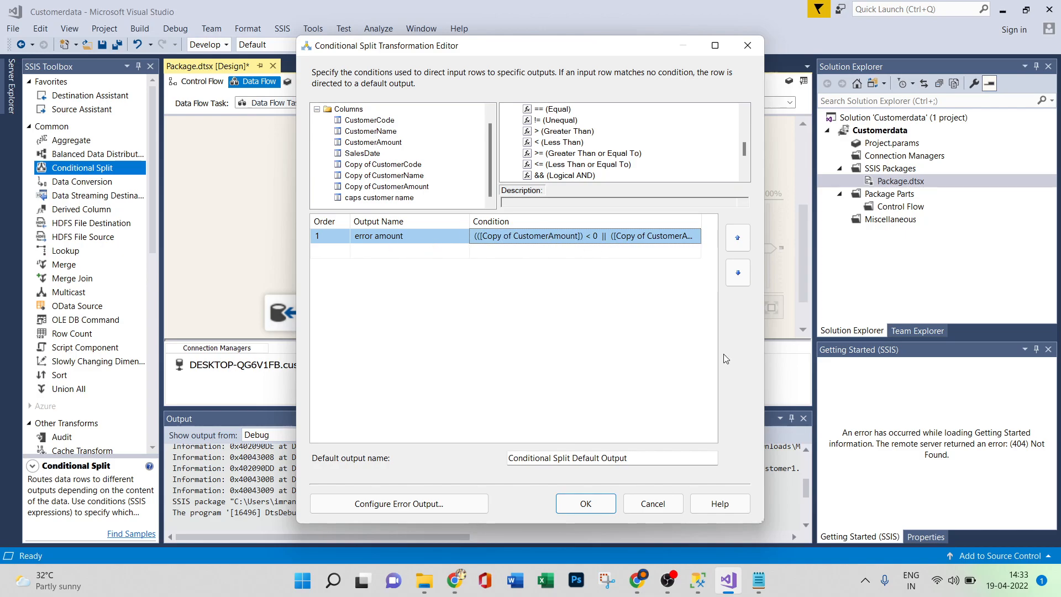
{"action": "left_click", "coordinate": [586, 503]}
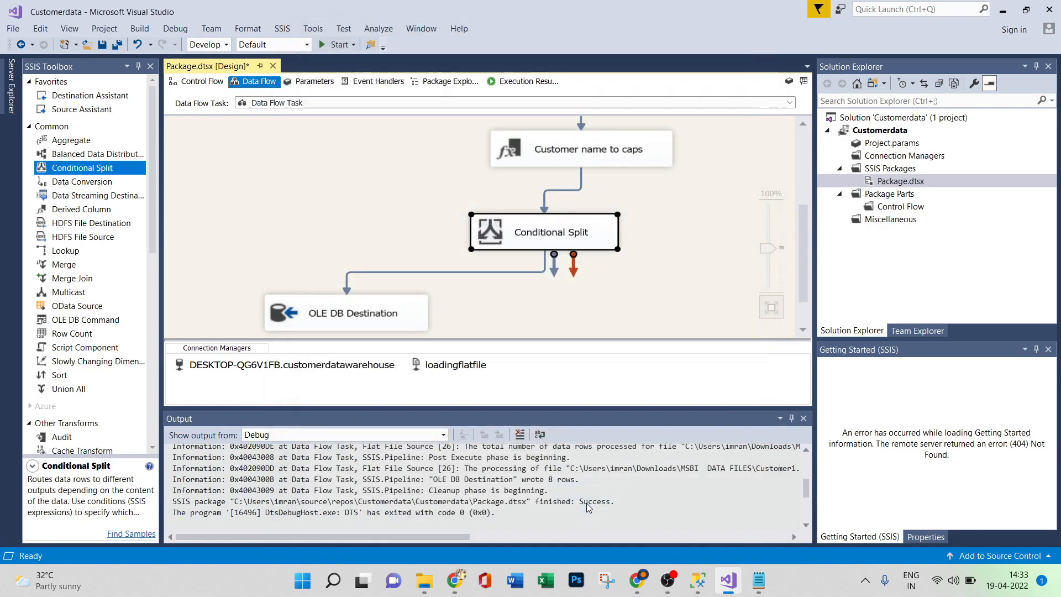
Delete the existing path between the Conditional Split and the OLE DB Destination.
{"action": "left_click", "coordinate": [679, 221]}
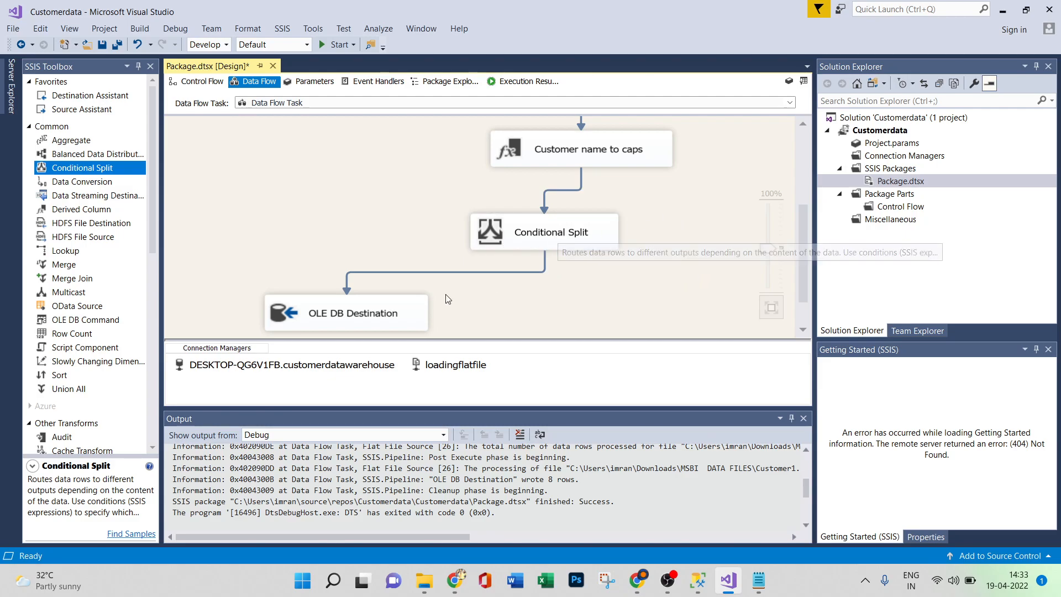
{"action": "left_click", "coordinate": [466, 271]}
{"action": "key", "text": "Delete"}
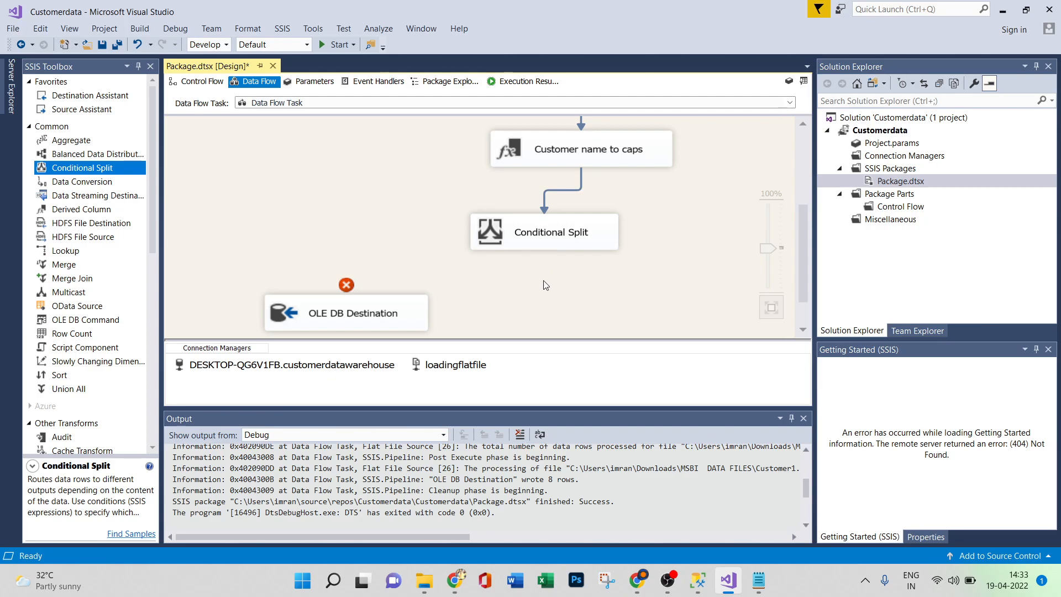
Connect the Conditional Split to the OLE DB Destination using the Conditional Split Default Output.
{"action": "scroll", "coordinate": [598, 283], "scroll_direction": "down", "scroll_amount": 1}
{"action": "left_click", "coordinate": [552, 194]}
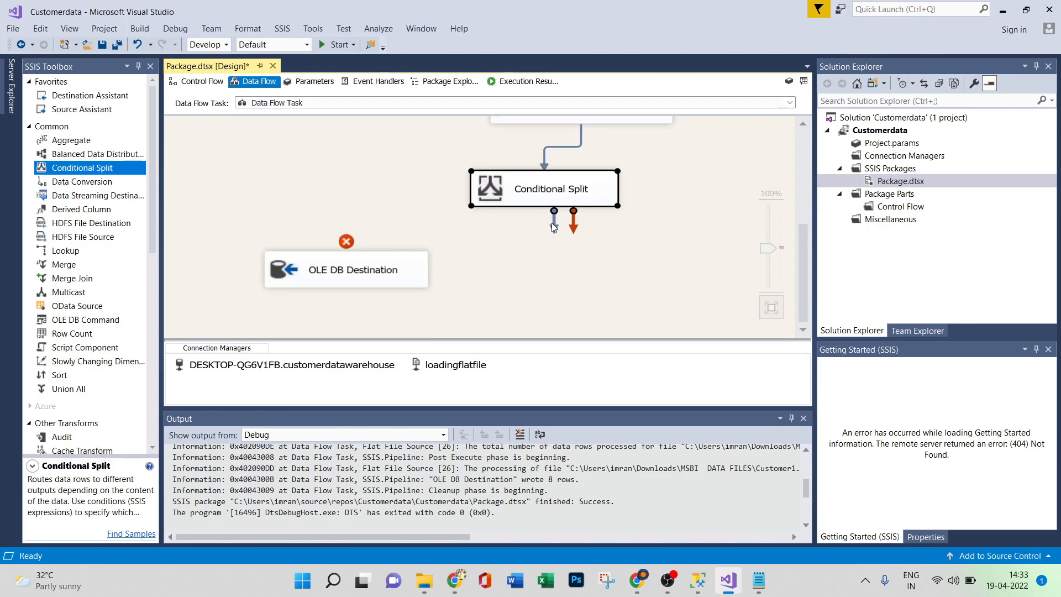
{"action": "left_click_drag", "start_coordinate": [555, 229], "coordinate": [369, 266]}
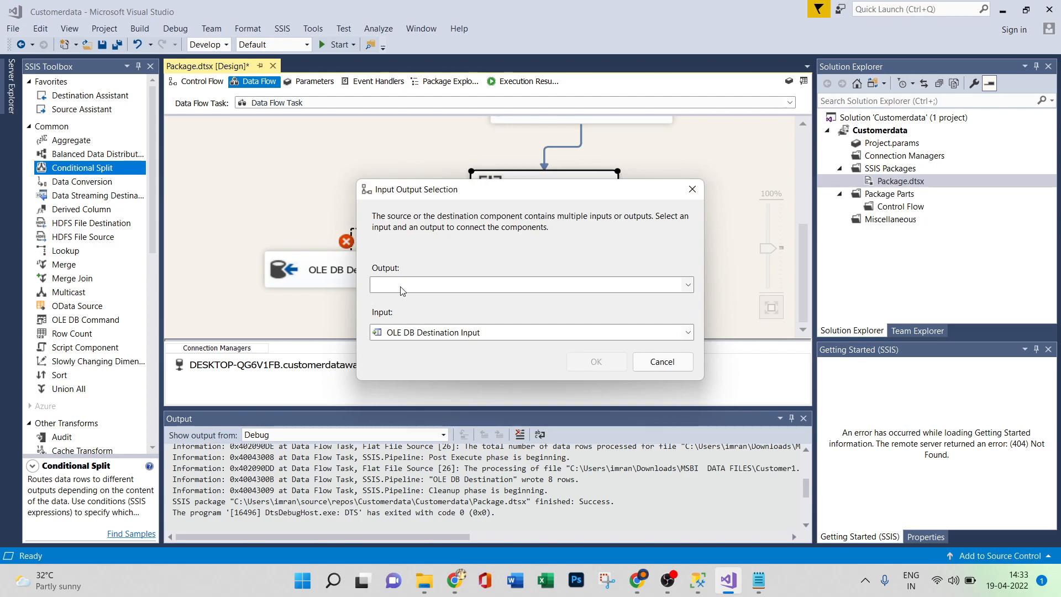
{"action": "left_click", "coordinate": [456, 288]}
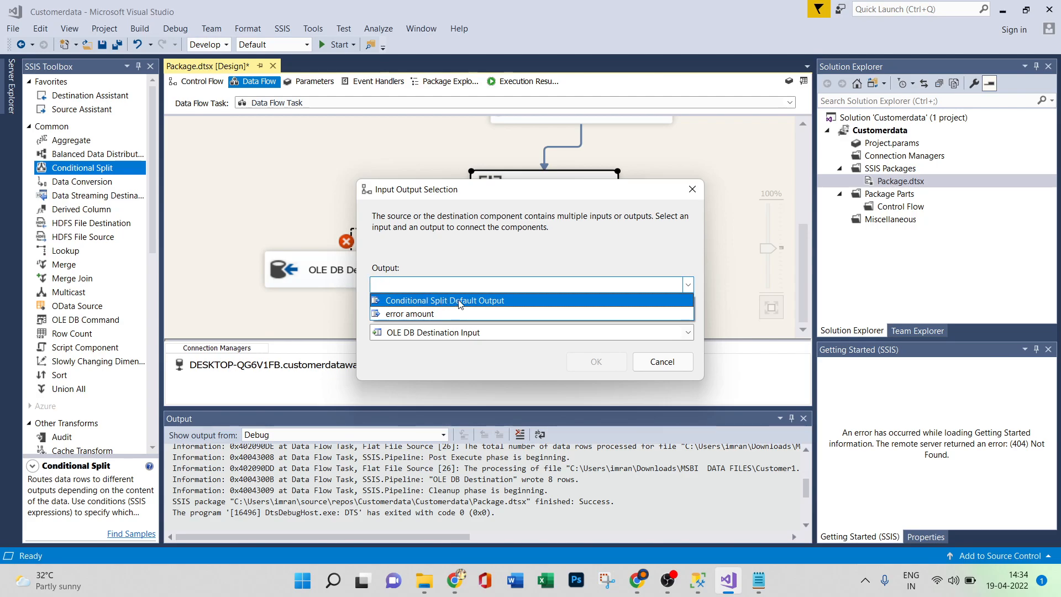
{"action": "left_click", "coordinate": [456, 304]}
{"action": "left_click", "coordinate": [596, 362]}
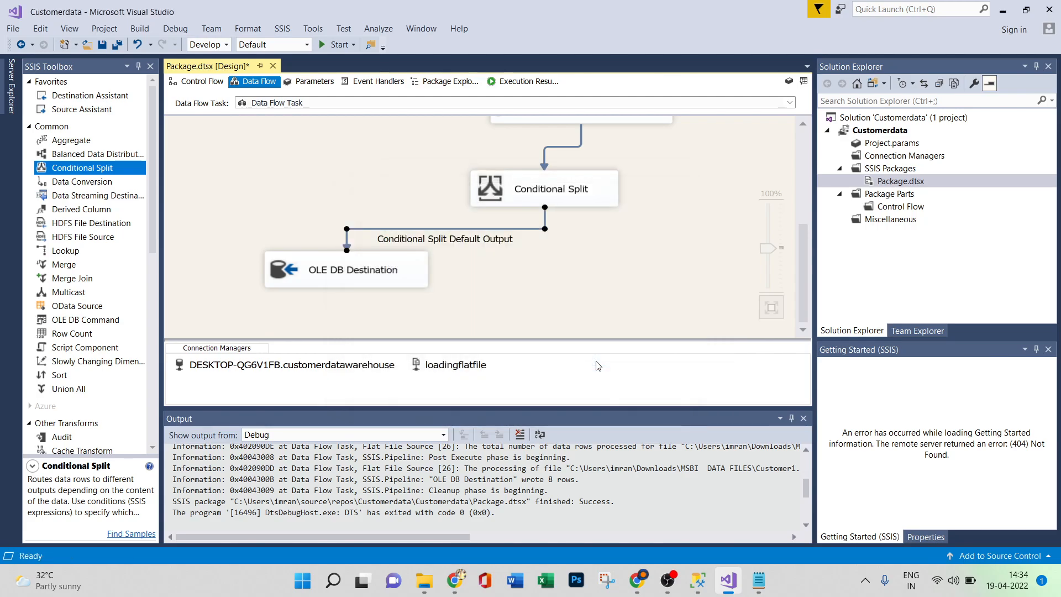
Add a Flat File Destination below the Conditional Split and feed it from the error amount output.
{"action": "left_click", "coordinate": [554, 200]}
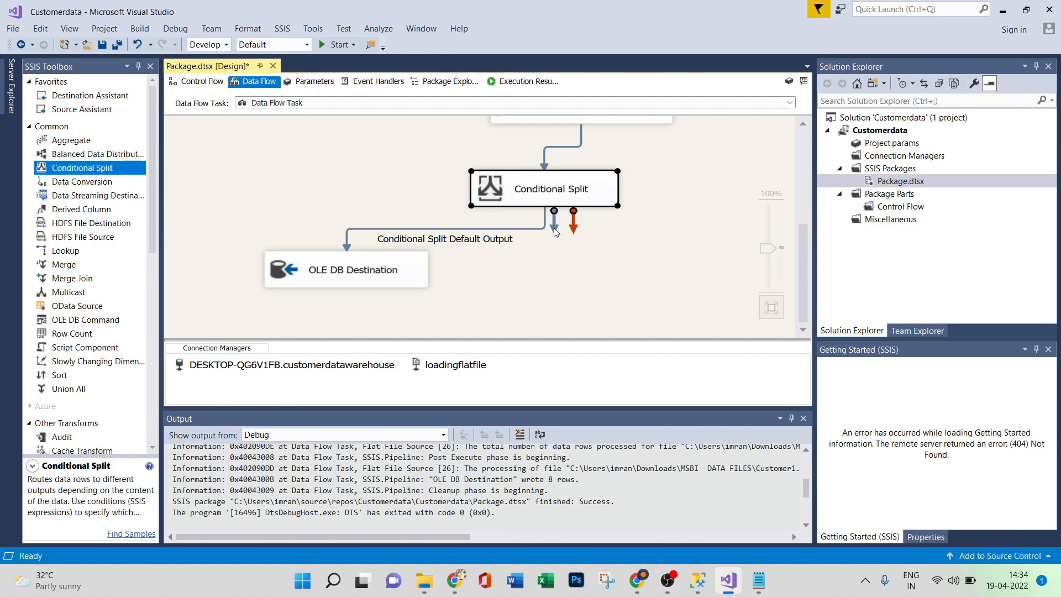
{"action": "scroll", "coordinate": [60, 324], "scroll_direction": "down", "scroll_amount": 6}
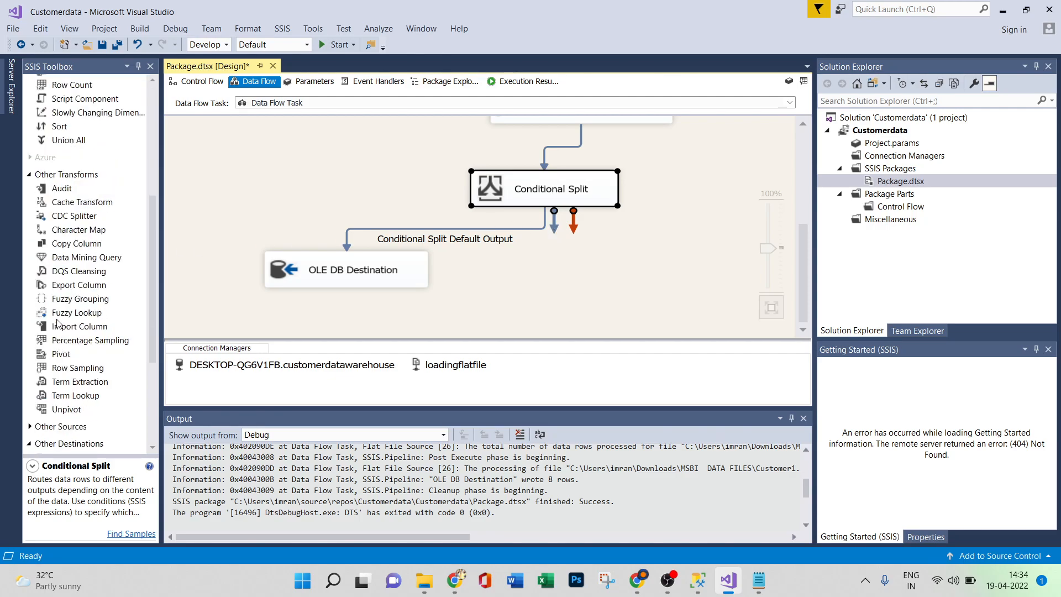
{"action": "scroll", "coordinate": [87, 325], "scroll_direction": "down", "scroll_amount": 4}
{"action": "left_click_drag", "start_coordinate": [89, 347], "coordinate": [601, 273]}
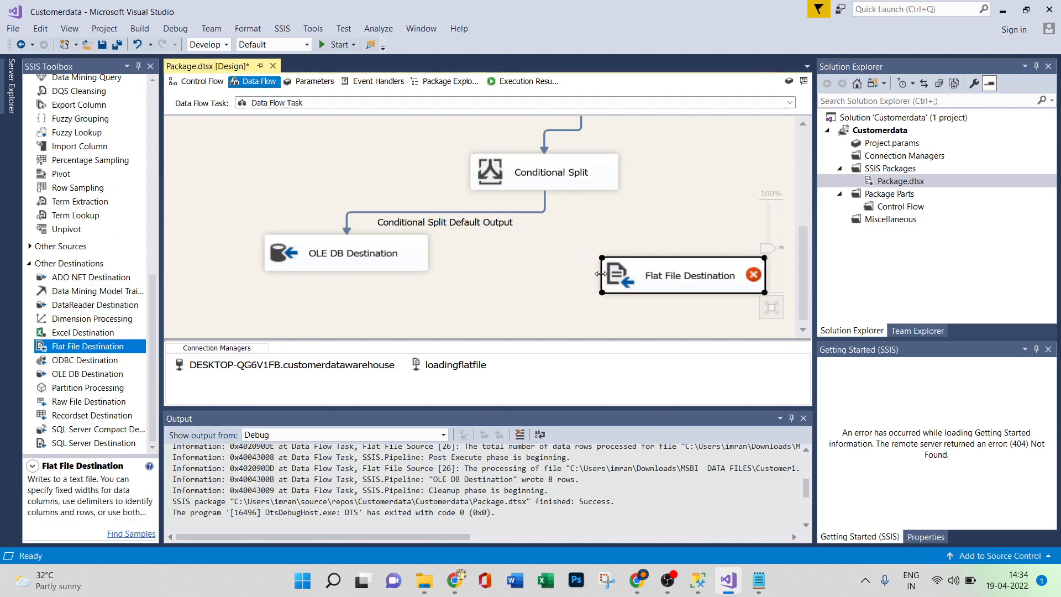
{"action": "left_click_drag", "start_coordinate": [555, 211], "coordinate": [643, 279]}
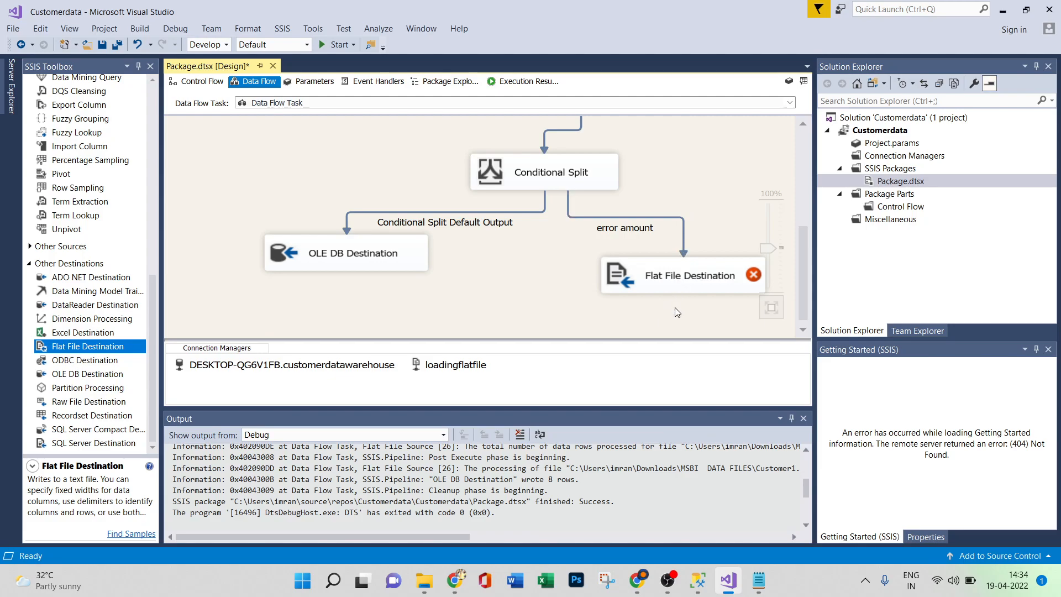
For the Flat File Destination, create a new Delimited flat file connection manager named error amount data.
{"action": "double_click", "coordinate": [704, 275]}
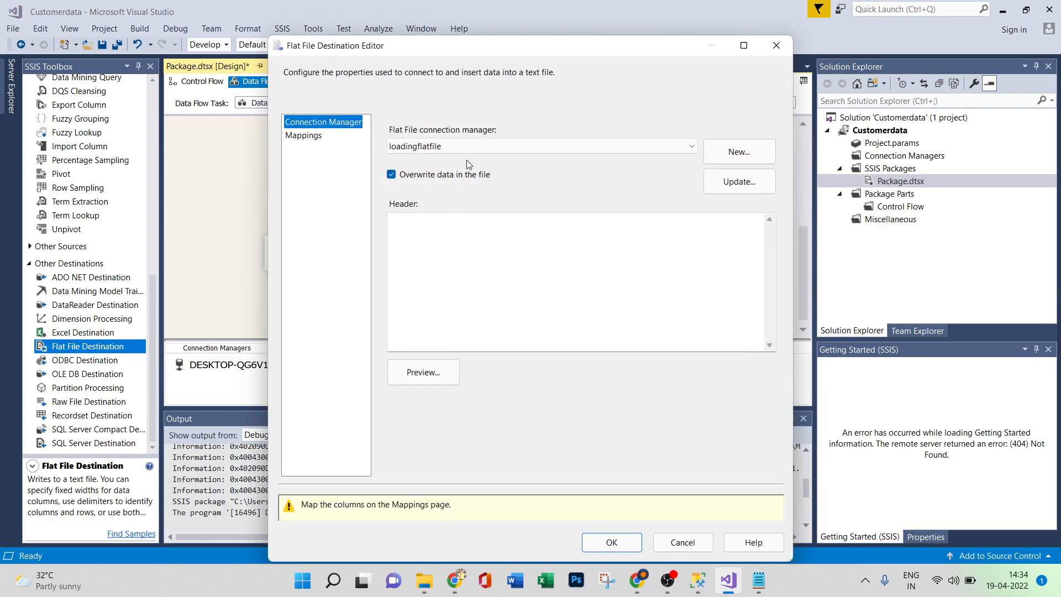
{"action": "left_click", "coordinate": [733, 156]}
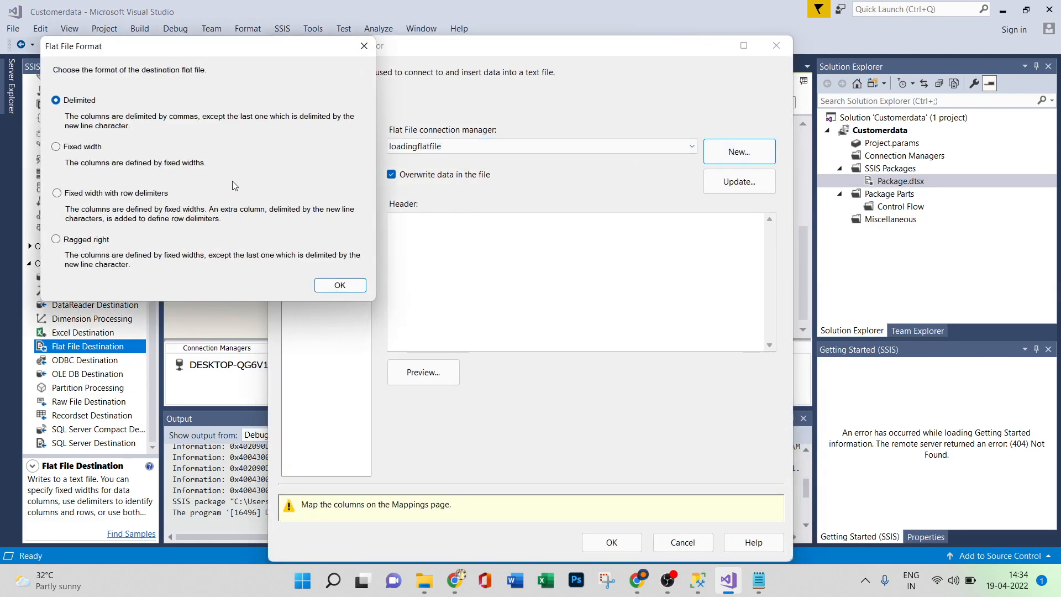
{"action": "left_click", "coordinate": [337, 280]}
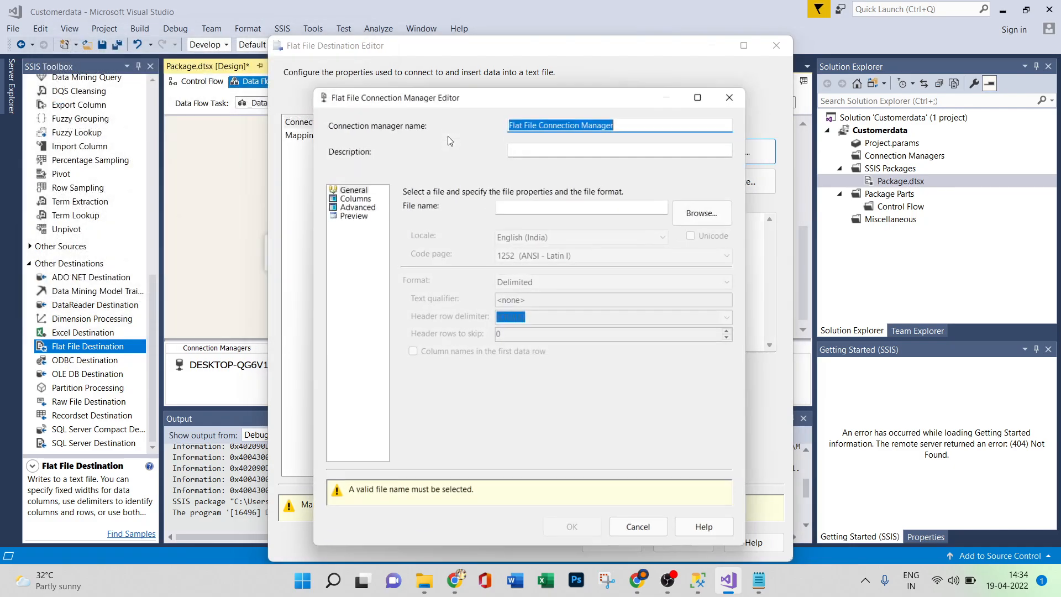
{"action": "type", "text": "err"}
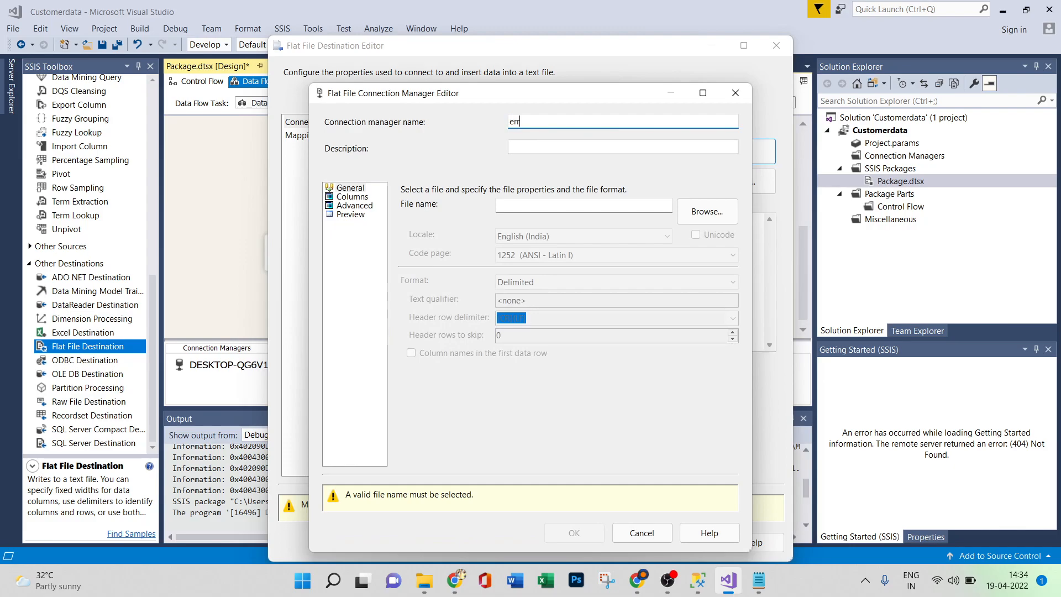
{"action": "type", "text": "or amount data"}
Point the error amount data connection to erroramount.txt in Downloads, check its columns and save it with the destination.
{"action": "left_click", "coordinate": [700, 214]}
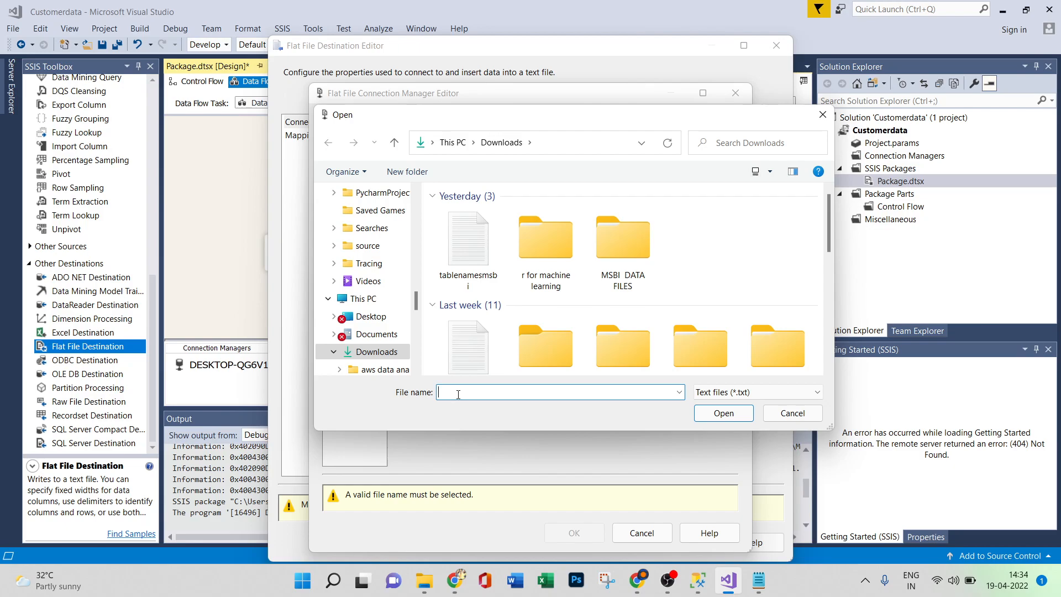
{"action": "type", "text": "erroramoun"}
{"action": "left_click", "coordinate": [722, 414]}
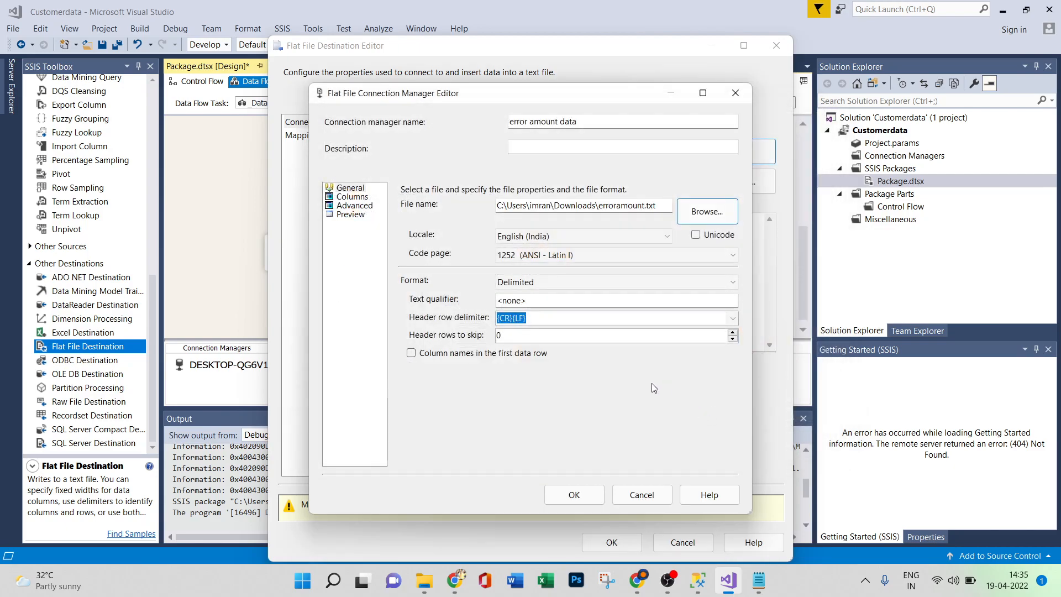
{"action": "left_click", "coordinate": [353, 197]}
{"action": "left_click", "coordinate": [574, 496]}
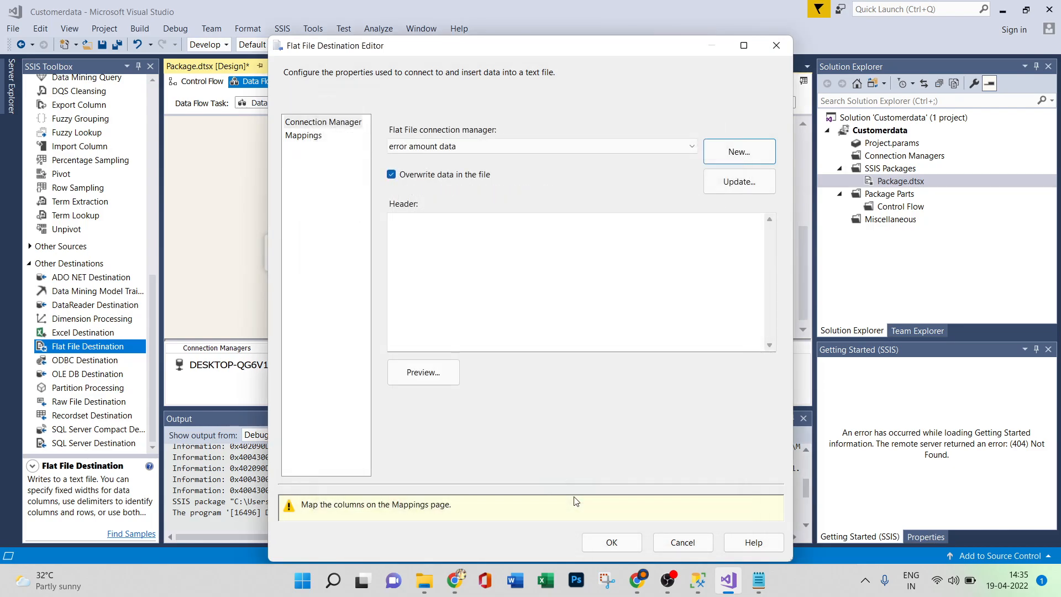
{"action": "left_click", "coordinate": [610, 542]}
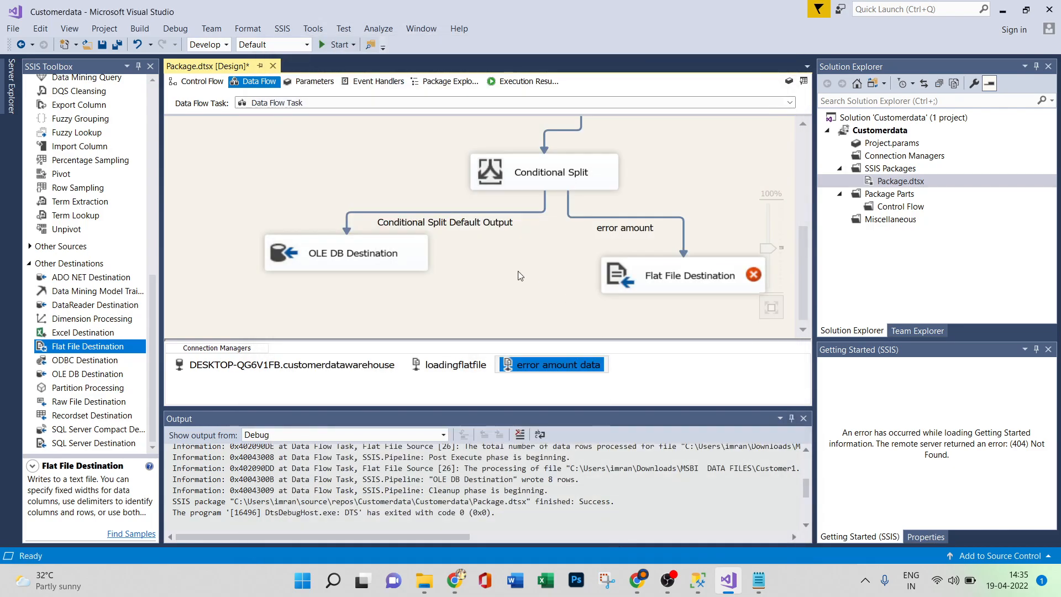
Reopen the Flat File Destination and accept the matching input-to-destination column mappings.
{"action": "double_click", "coordinate": [709, 289]}
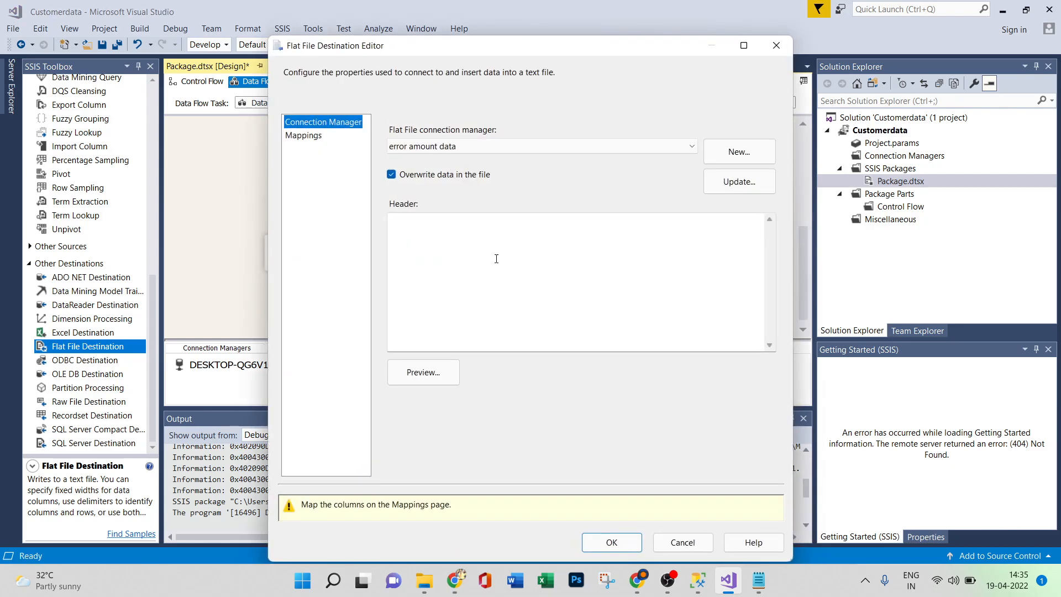
{"action": "left_click", "coordinate": [304, 136]}
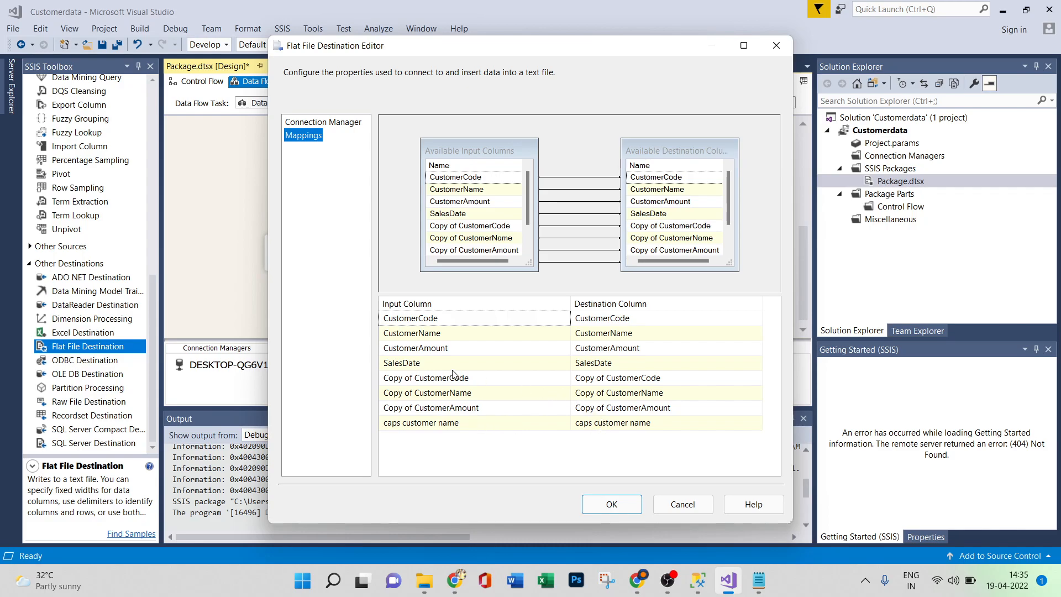
{"action": "left_click", "coordinate": [610, 503]}
Review the data flow from top to bottom and check the CustomerAmount values in the Customer1 source file in Notepad.
{"action": "scroll", "coordinate": [541, 281], "scroll_direction": "up", "scroll_amount": 2}
{"action": "scroll", "coordinate": [543, 281], "scroll_direction": "up", "scroll_amount": 3}
{"action": "scroll", "coordinate": [543, 282], "scroll_direction": "down", "scroll_amount": 4}
{"action": "scroll", "coordinate": [544, 282], "scroll_direction": "up", "scroll_amount": 4}
{"action": "scroll", "coordinate": [542, 282], "scroll_direction": "down", "scroll_amount": 4}
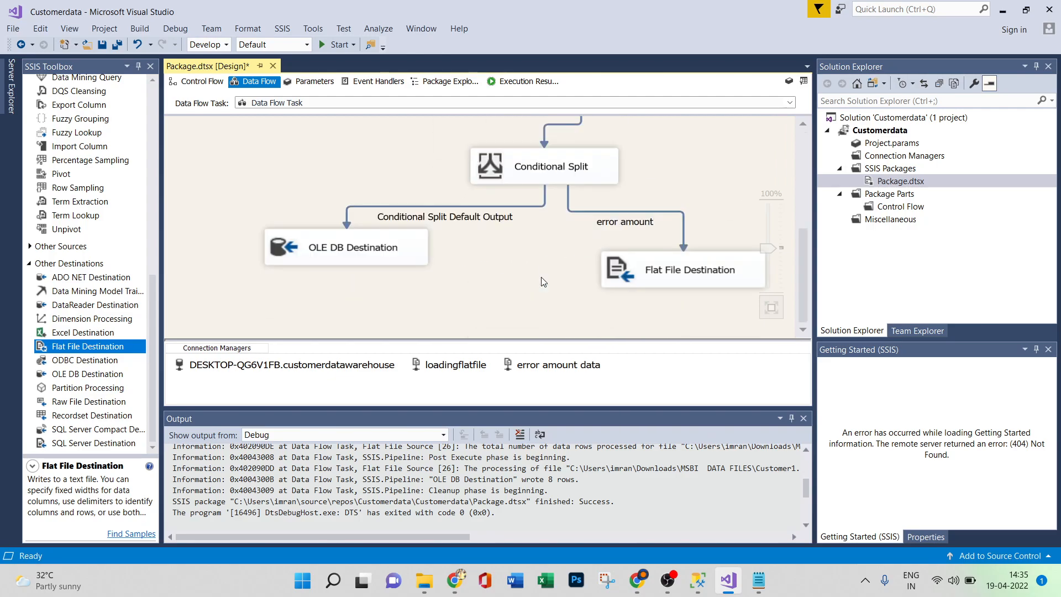
{"action": "left_click", "coordinate": [759, 580]}
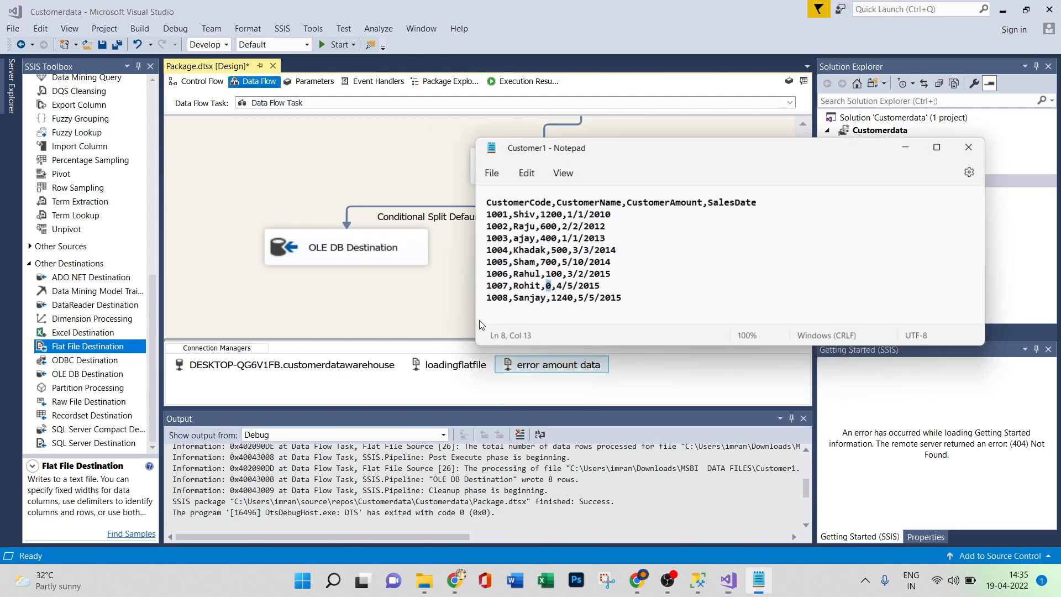
{"action": "left_click", "coordinate": [973, 137]}
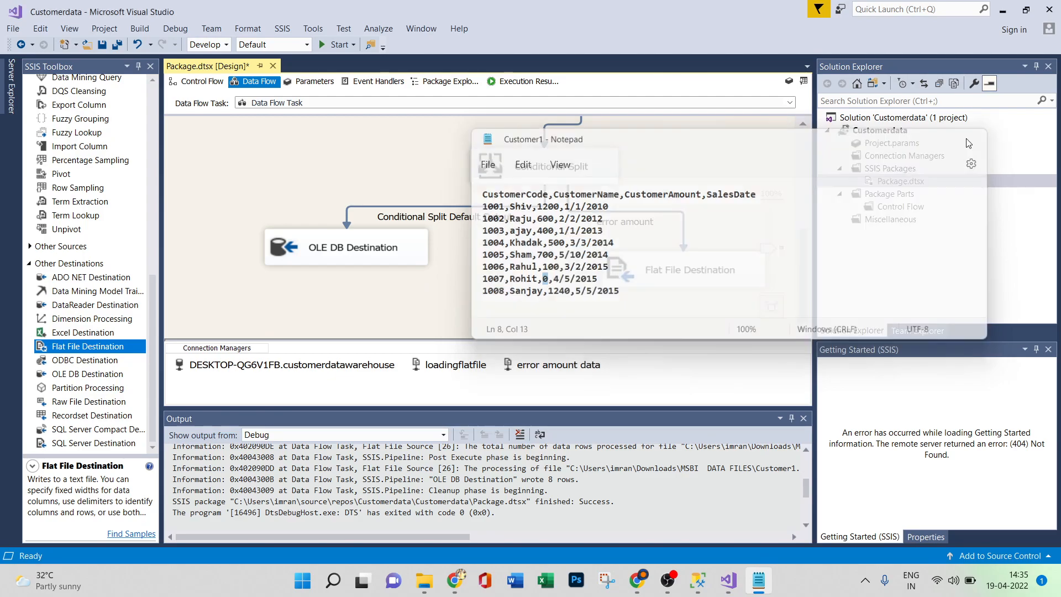
{"action": "scroll", "coordinate": [674, 170], "scroll_direction": "up", "scroll_amount": 3}
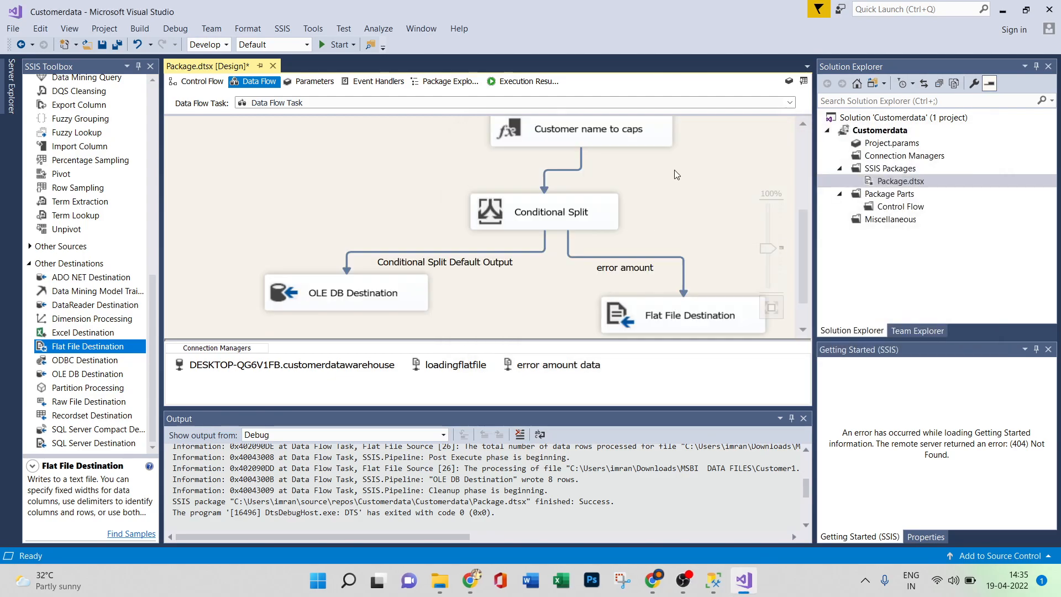
In SQL Server Management Studio, execute the DELETE query to empty the customertabel table in customerdatawarehouse.
{"action": "left_click", "coordinate": [713, 579]}
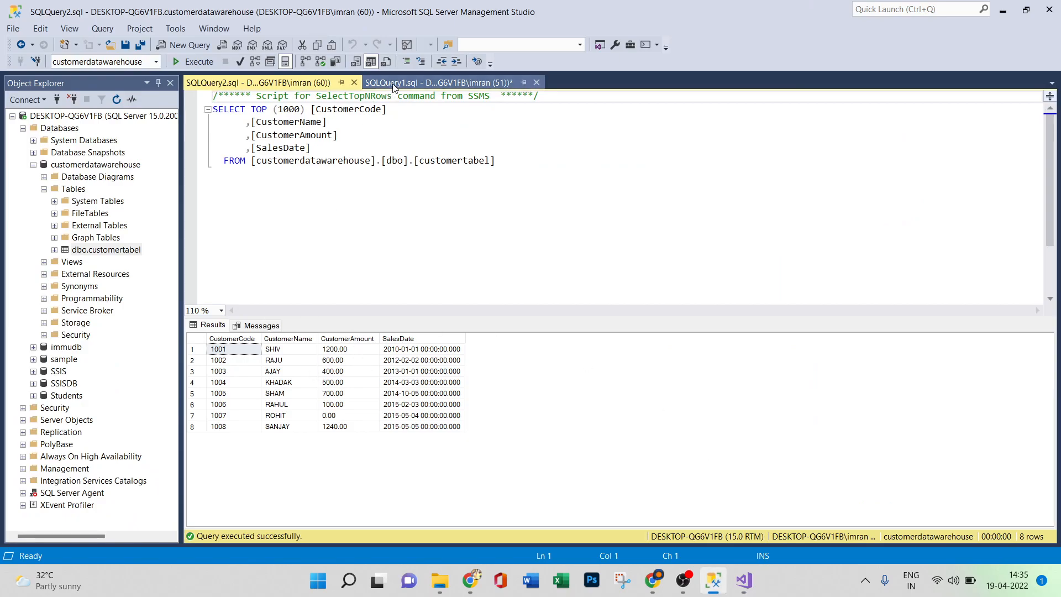
{"action": "left_click", "coordinate": [436, 82]}
{"action": "left_click", "coordinate": [201, 64]}
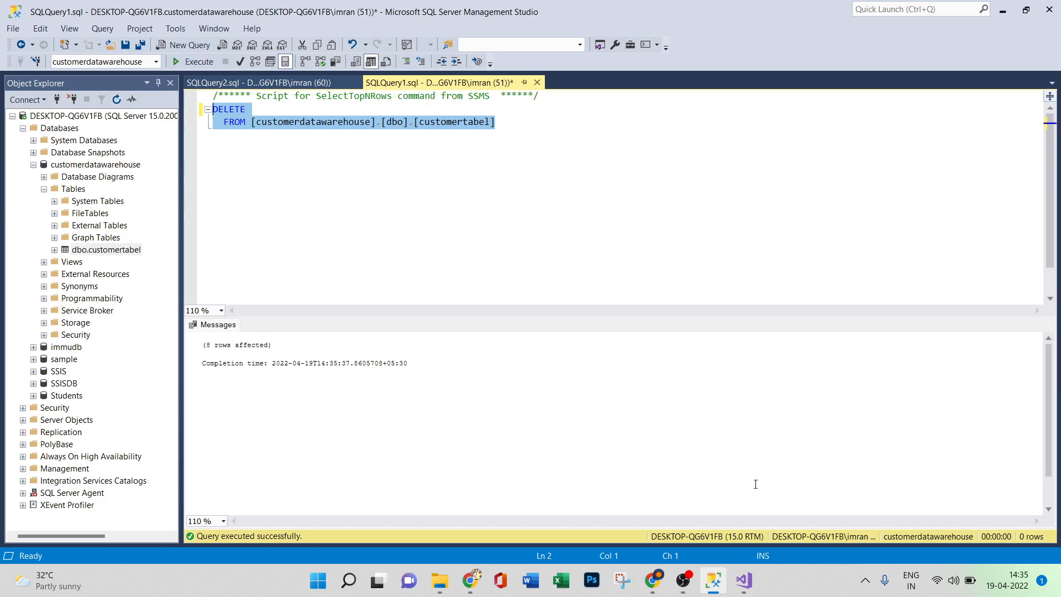
Switch back to Visual Studio, run the package and check the execution of each data flow component.
{"action": "left_click", "coordinate": [744, 580]}
{"action": "scroll", "coordinate": [669, 240], "scroll_direction": "down", "scroll_amount": 3}
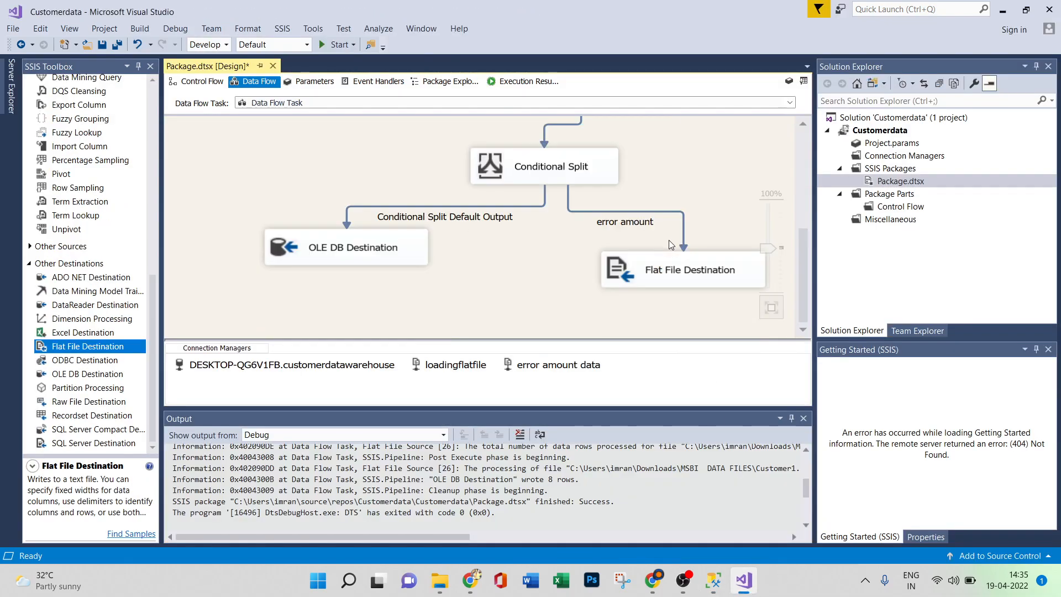
{"action": "scroll", "coordinate": [670, 243], "scroll_direction": "up", "scroll_amount": 5}
{"action": "scroll", "coordinate": [430, 214], "scroll_direction": "down", "scroll_amount": 3}
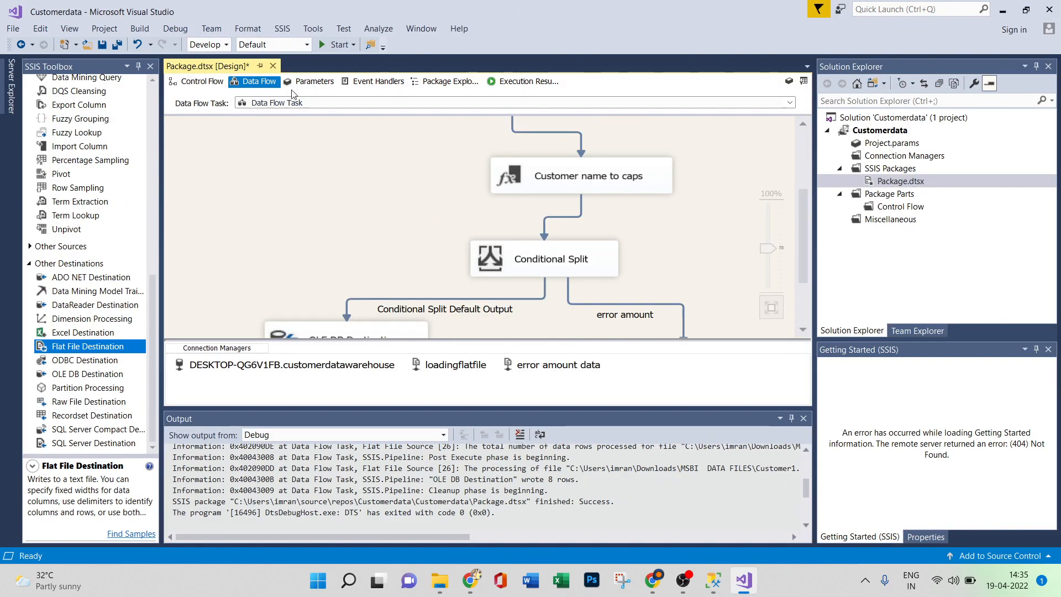
{"action": "left_click", "coordinate": [333, 45]}
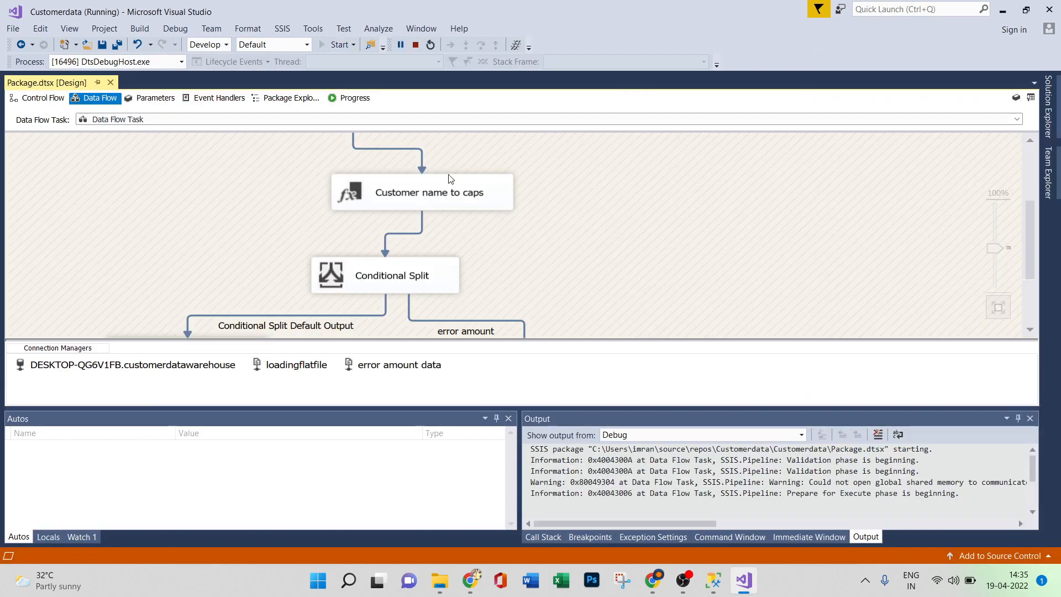
{"action": "scroll", "coordinate": [671, 257], "scroll_direction": "up", "scroll_amount": 3}
{"action": "scroll", "coordinate": [671, 256], "scroll_direction": "down", "scroll_amount": 4}
{"action": "scroll", "coordinate": [672, 256], "scroll_direction": "up", "scroll_amount": 3}
{"action": "scroll", "coordinate": [673, 255], "scroll_direction": "up", "scroll_amount": 1}
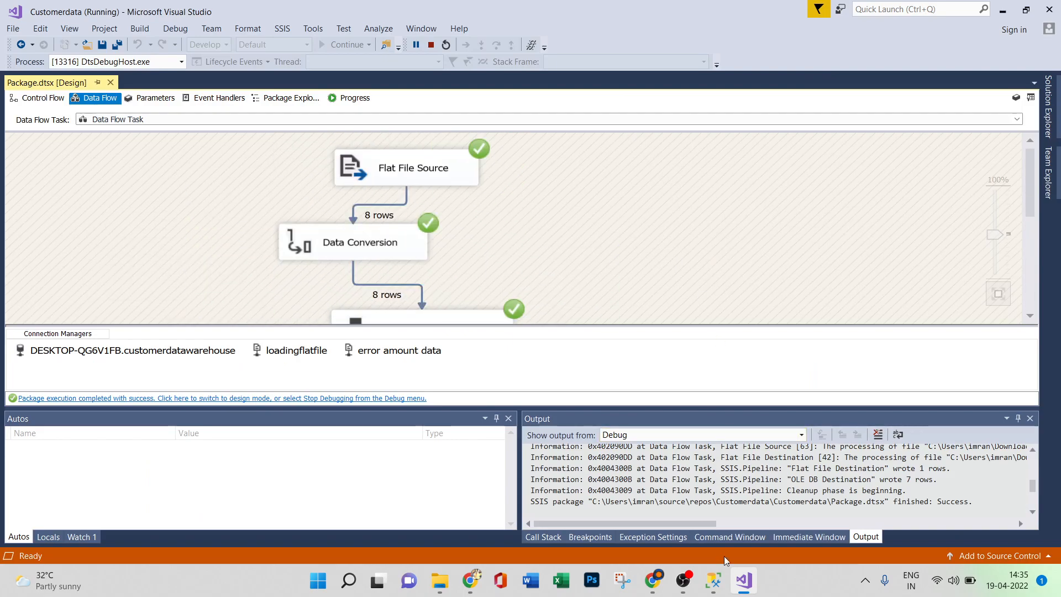
Open the erroramount text file from the Downloads folder in Notepad and check the amount in the redirected row.
{"action": "mouse_move", "coordinate": [725, 588]}
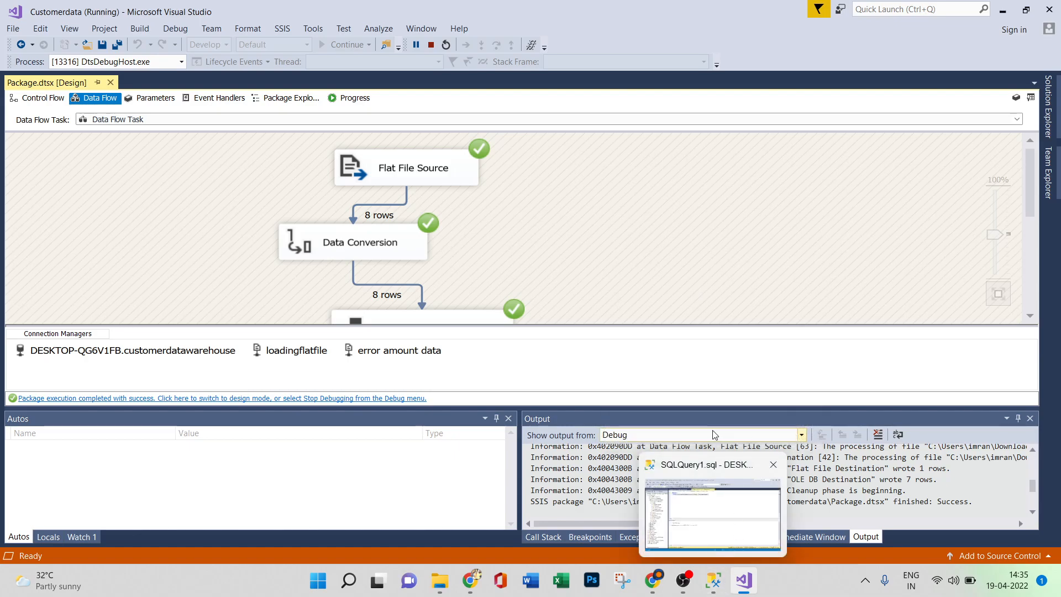
{"action": "left_click", "coordinate": [440, 579]}
{"action": "left_click", "coordinate": [187, 71]}
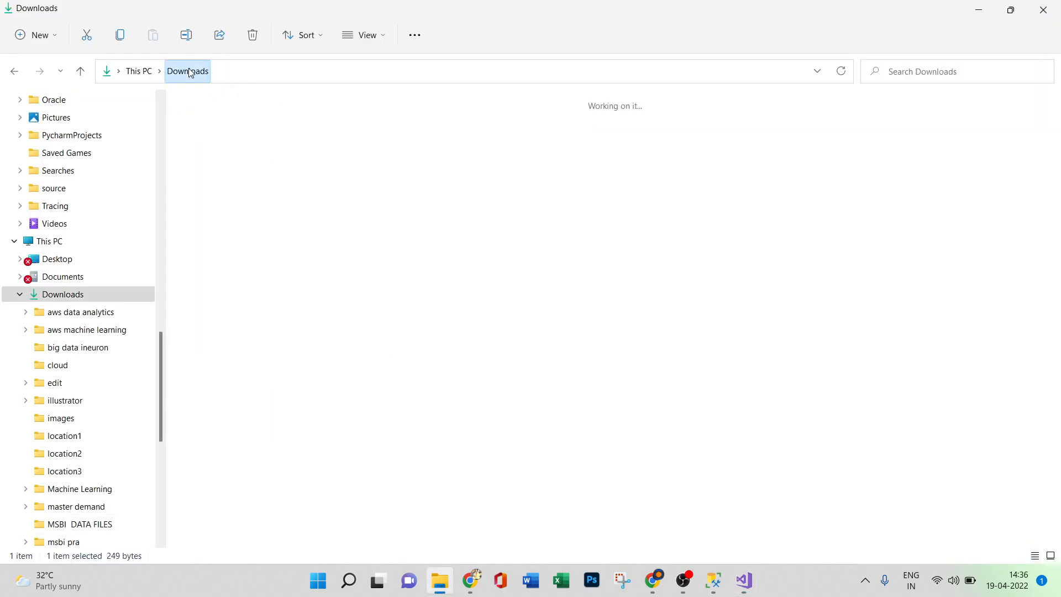
{"action": "double_click", "coordinate": [215, 150]}
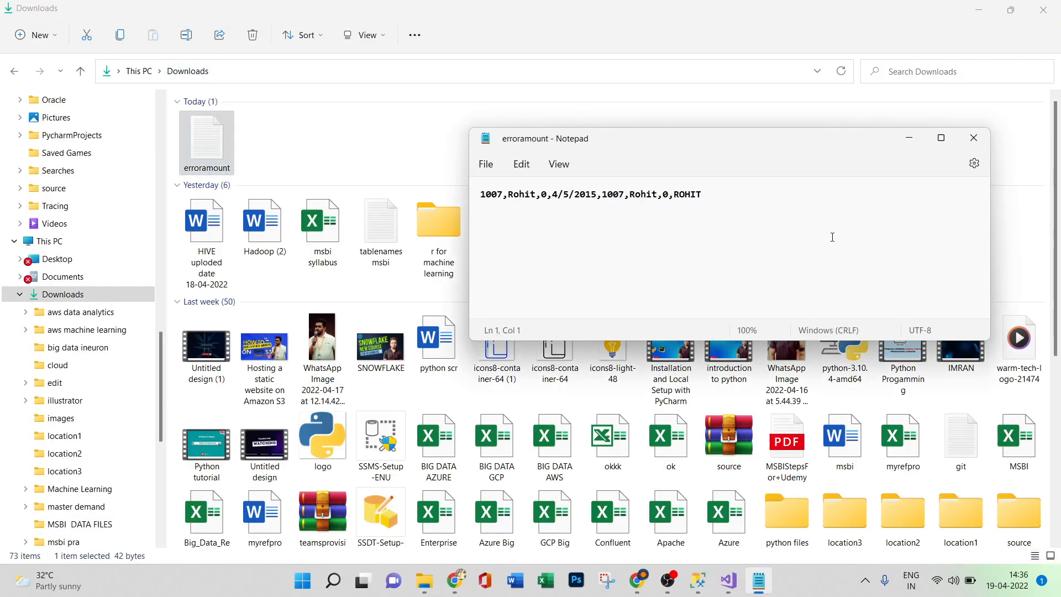
{"action": "left_click", "coordinate": [939, 137]}
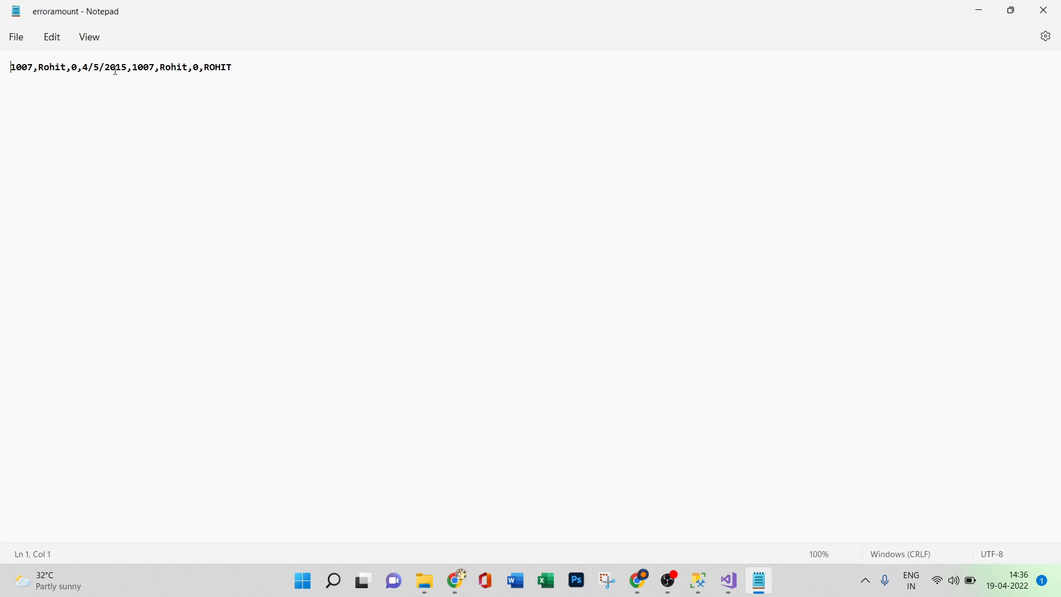
{"action": "double_click", "coordinate": [196, 67]}
In SQL Server Management Studio, rerun the SELECT TOP (1000) query on customertabel to check the loaded rows.
{"action": "left_click", "coordinate": [711, 583]}
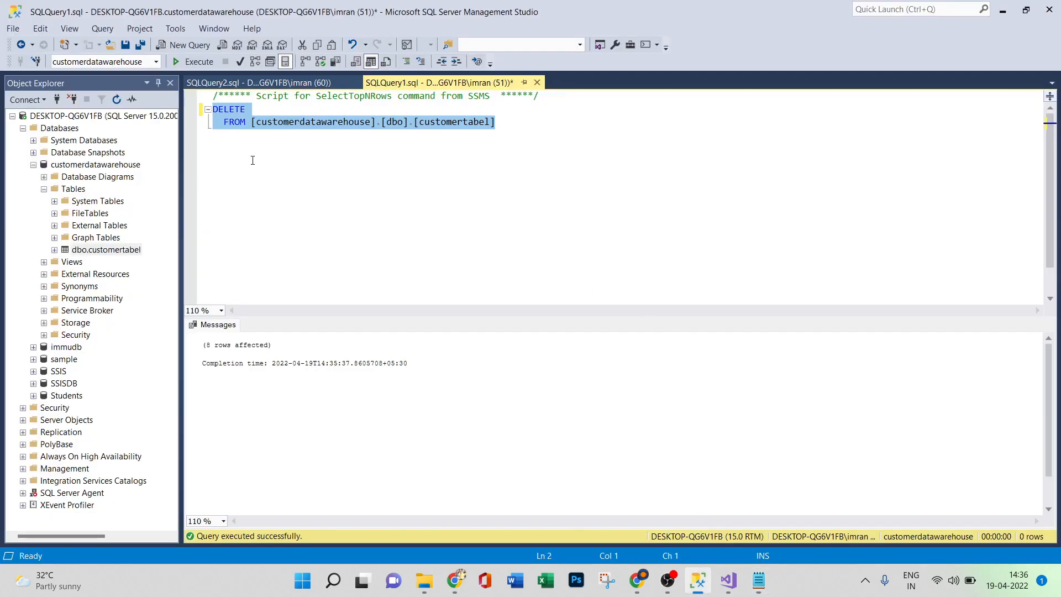
{"action": "left_click", "coordinate": [260, 84]}
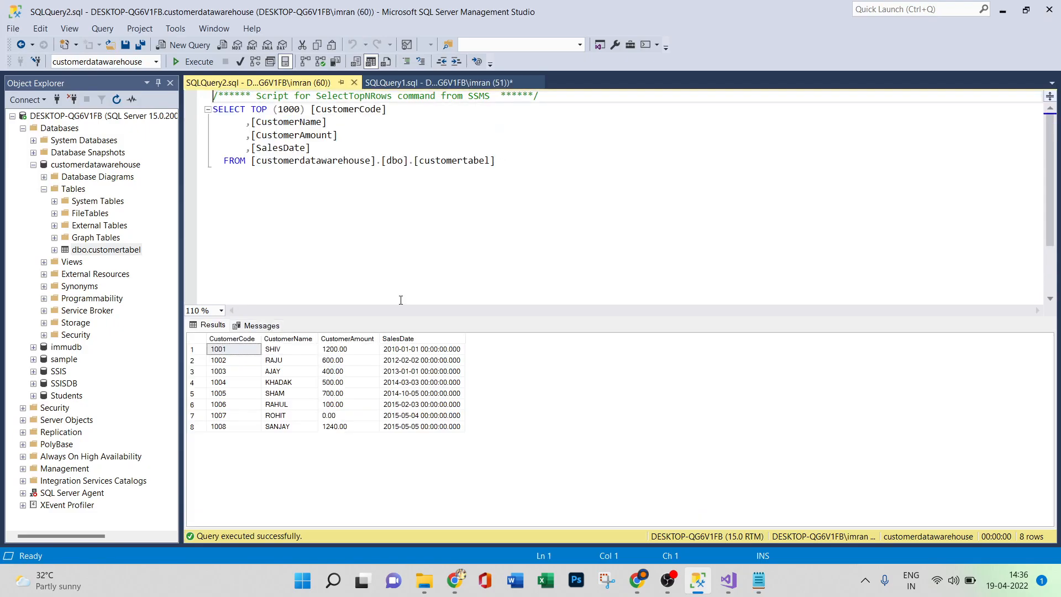
{"action": "left_click_drag", "start_coordinate": [501, 183], "coordinate": [213, 95]}
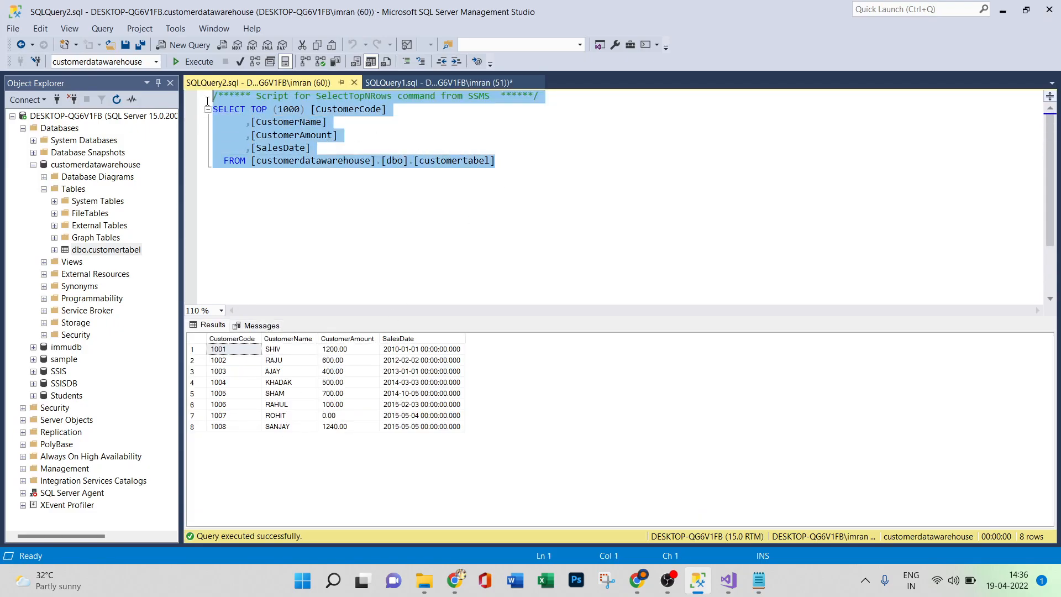
{"action": "left_click", "coordinate": [192, 62]}
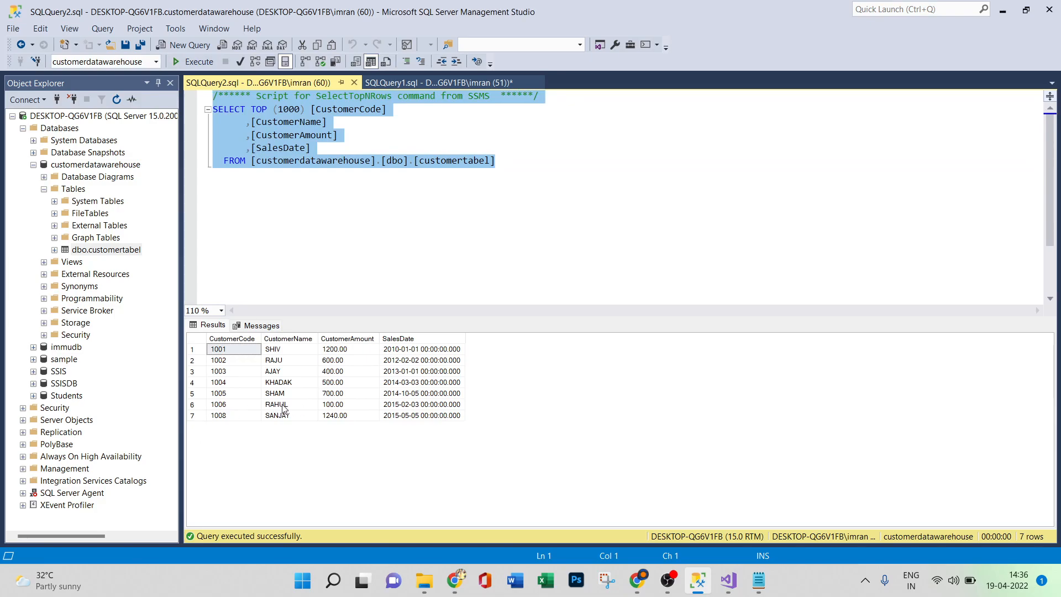
Compare the erroramount file with the Customer1 source file from MSBI DATA FILES, and close the erroramount file.
{"action": "left_click", "coordinate": [758, 580]}
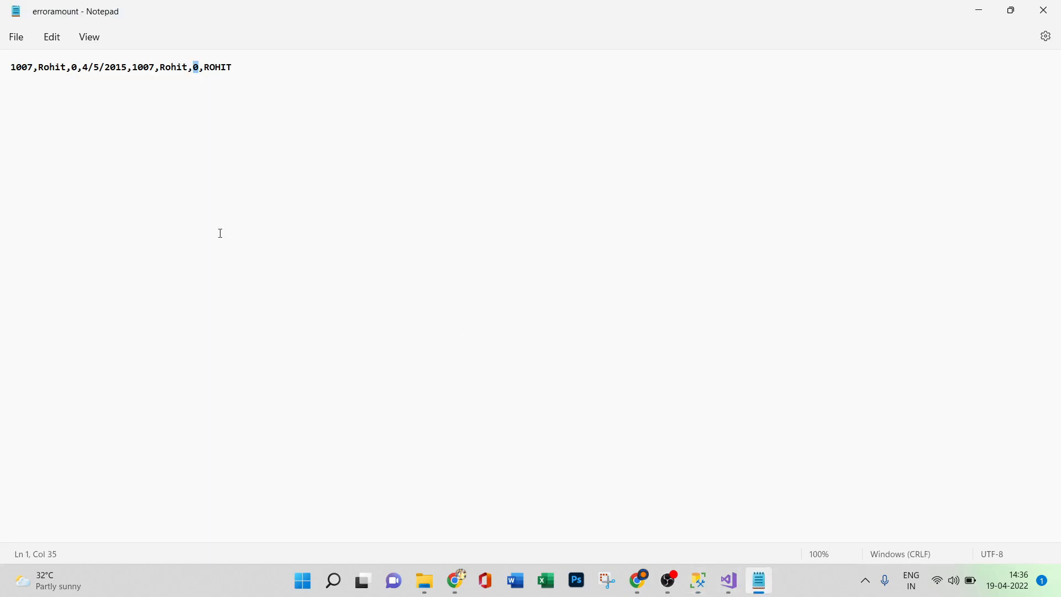
{"action": "mouse_move", "coordinate": [425, 580]}
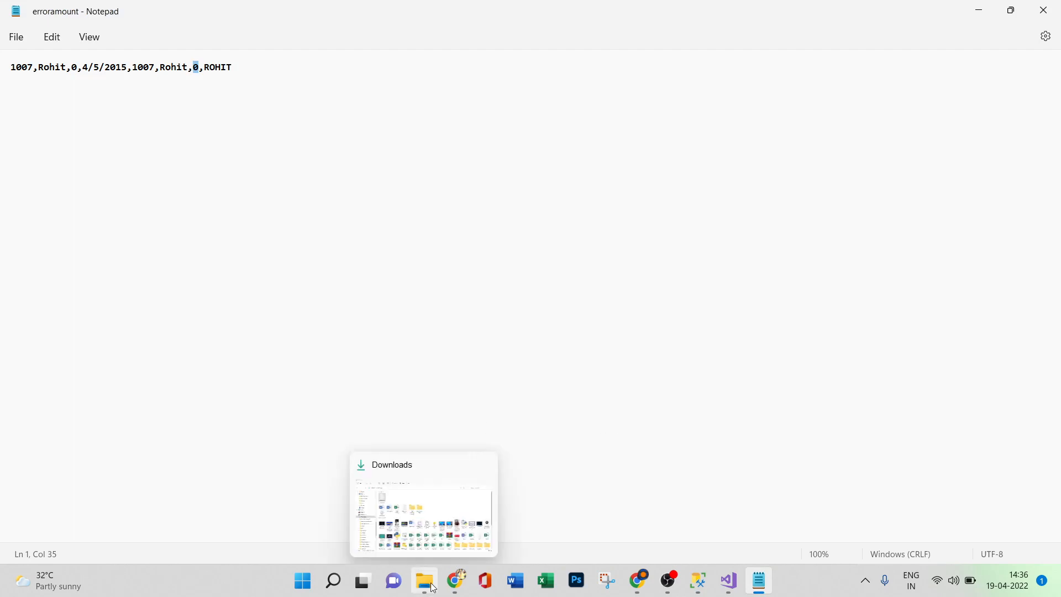
{"action": "left_click", "coordinate": [427, 514]}
{"action": "double_click", "coordinate": [487, 222]}
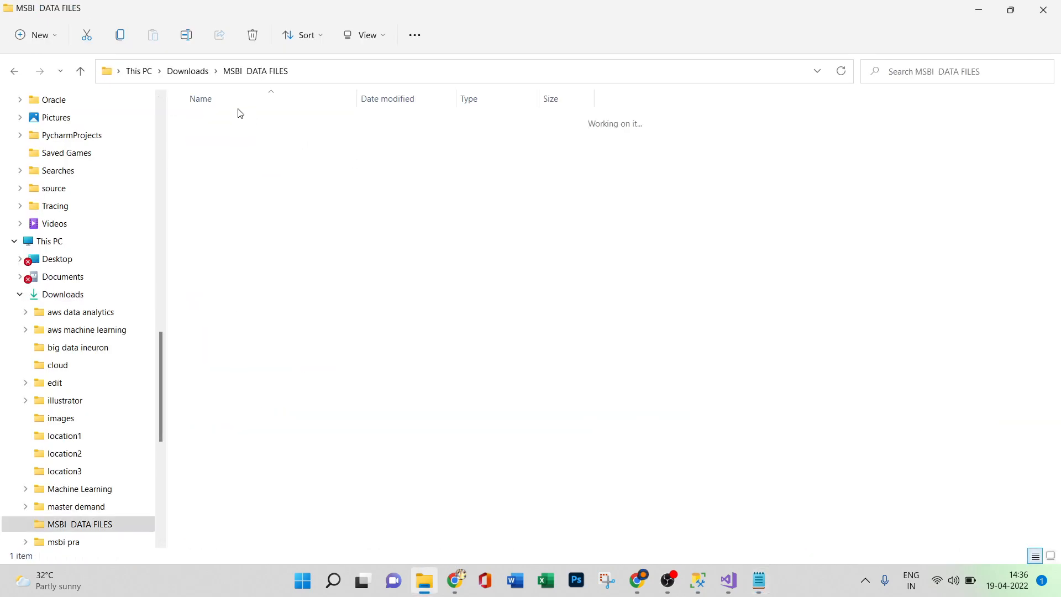
{"action": "double_click", "coordinate": [236, 123]}
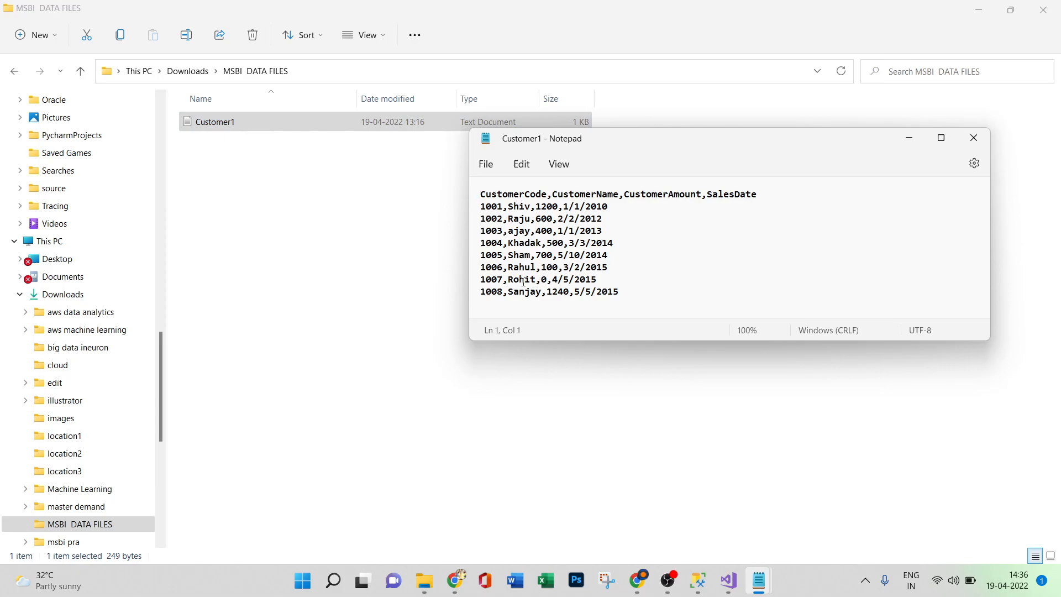
{"action": "mouse_move", "coordinate": [758, 583]}
{"action": "left_click", "coordinate": [710, 511]}
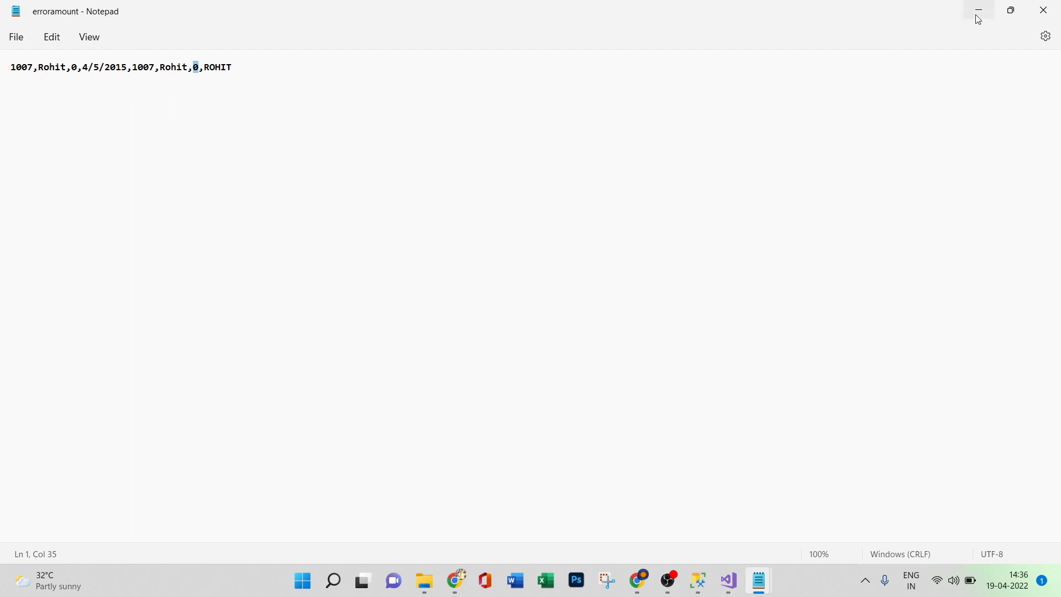
{"action": "left_click", "coordinate": [1035, 11]}
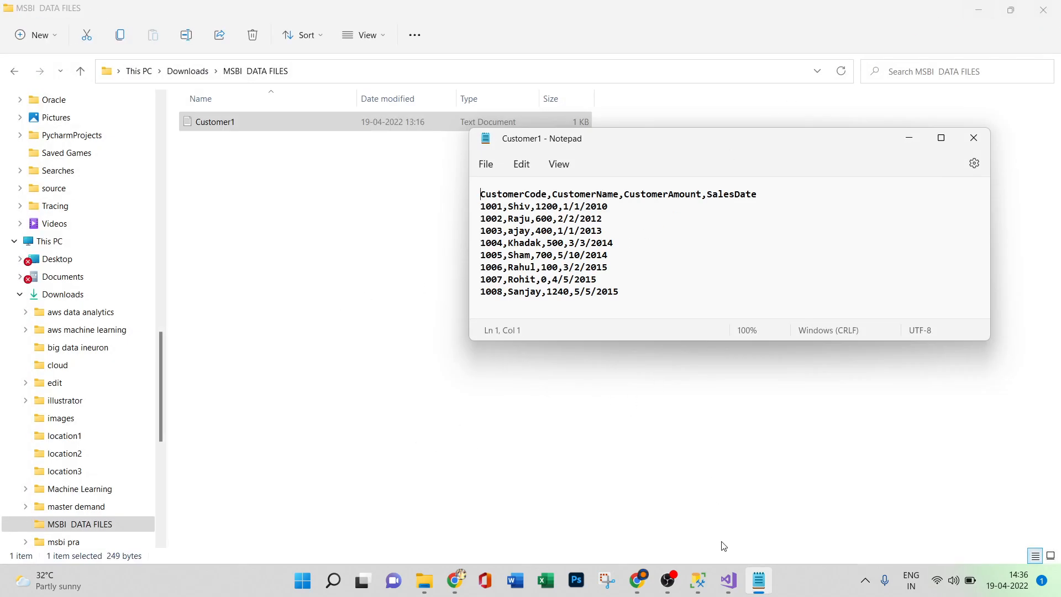
Return to Visual Studio, stop debugging the package and look over the data flow down to both destinations.
{"action": "left_click", "coordinate": [740, 585]}
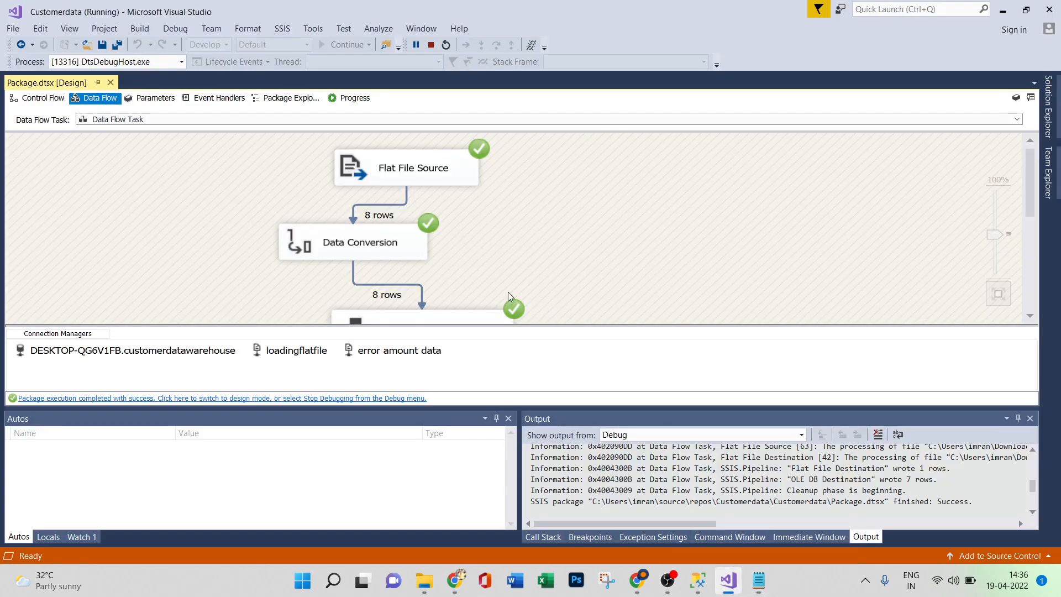
{"action": "left_click", "coordinate": [431, 45]}
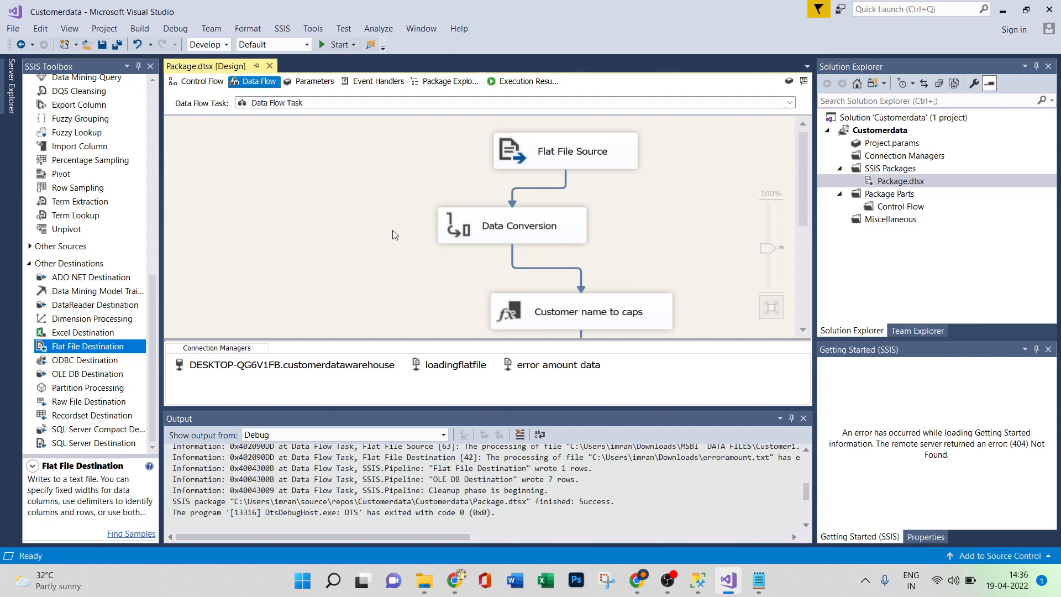
{"action": "scroll", "coordinate": [393, 230], "scroll_direction": "down", "scroll_amount": 5}
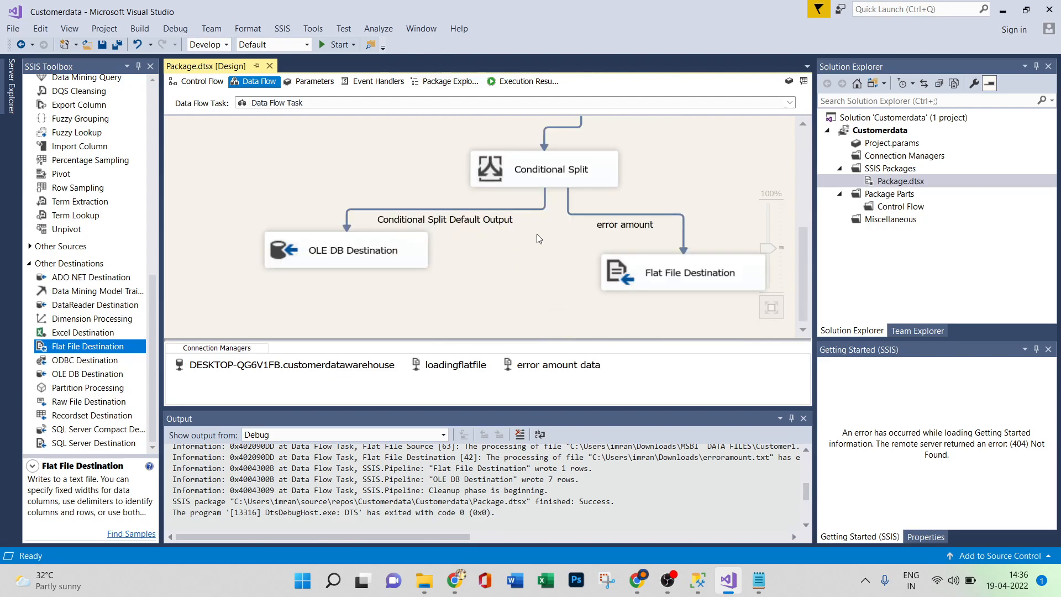
{"action": "scroll", "coordinate": [538, 235], "scroll_direction": "up", "scroll_amount": 2}
In the Customer1 source file, set the CustomerAmount of the second data row to the text hundred and save the file.
{"action": "left_click", "coordinate": [767, 587]}
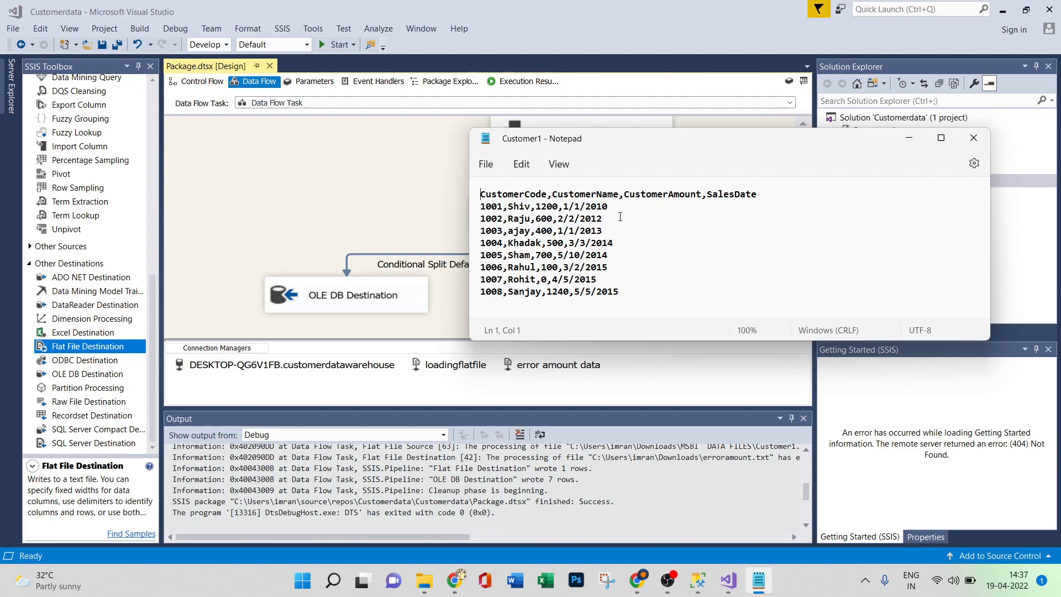
{"action": "left_click", "coordinate": [552, 216]}
{"action": "key", "text": "BackSpace"}
{"action": "key", "text": "BackSpace"}
{"action": "key", "text": "BackSpace"}
{"action": "type", "text": "hun"}
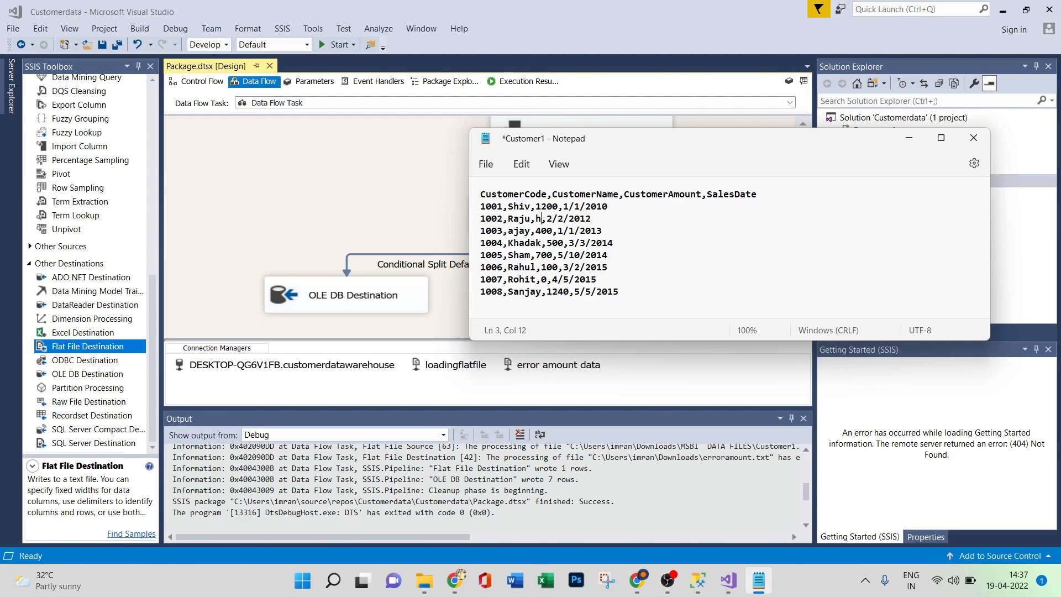
{"action": "type", "text": "dred"}
{"action": "left_click", "coordinate": [486, 164]}
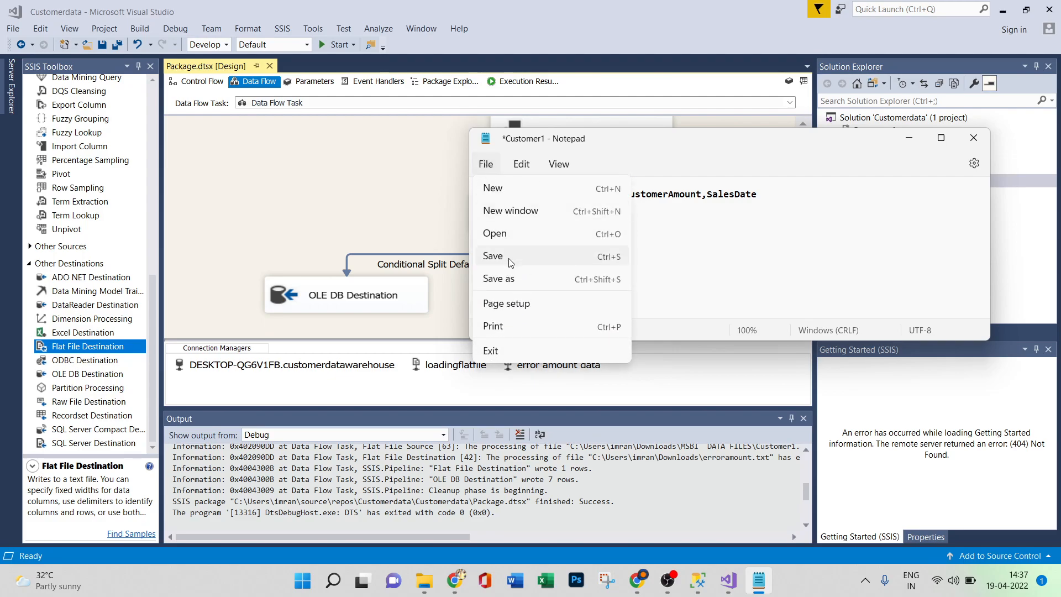
{"action": "left_click", "coordinate": [488, 254]}
{"action": "left_click", "coordinate": [486, 164]}
{"action": "left_click", "coordinate": [486, 164]}
{"action": "left_click", "coordinate": [486, 165]}
{"action": "left_click", "coordinate": [493, 242]}
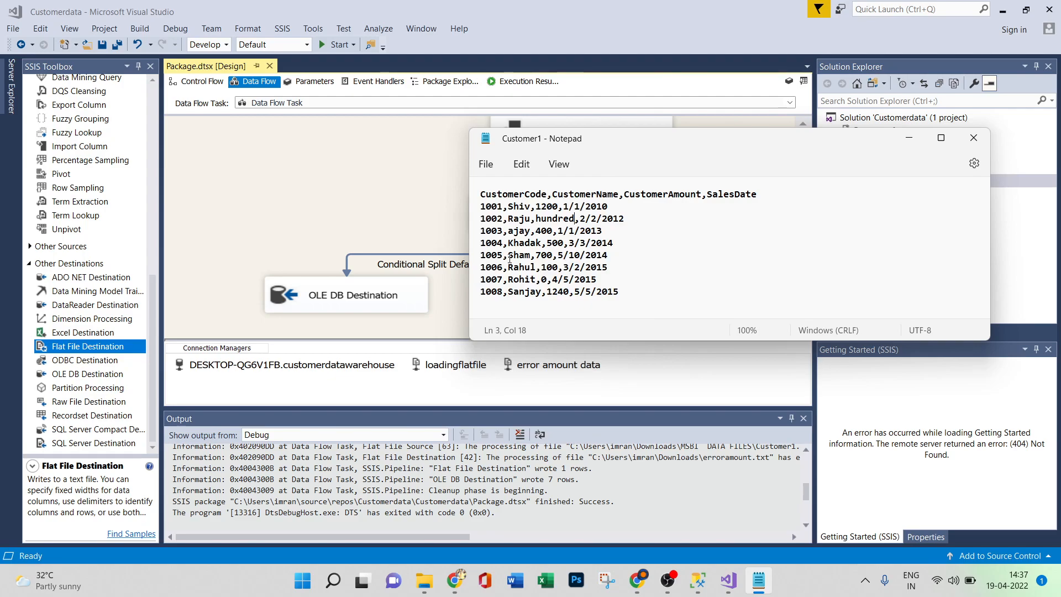
{"action": "left_click", "coordinate": [909, 139]}
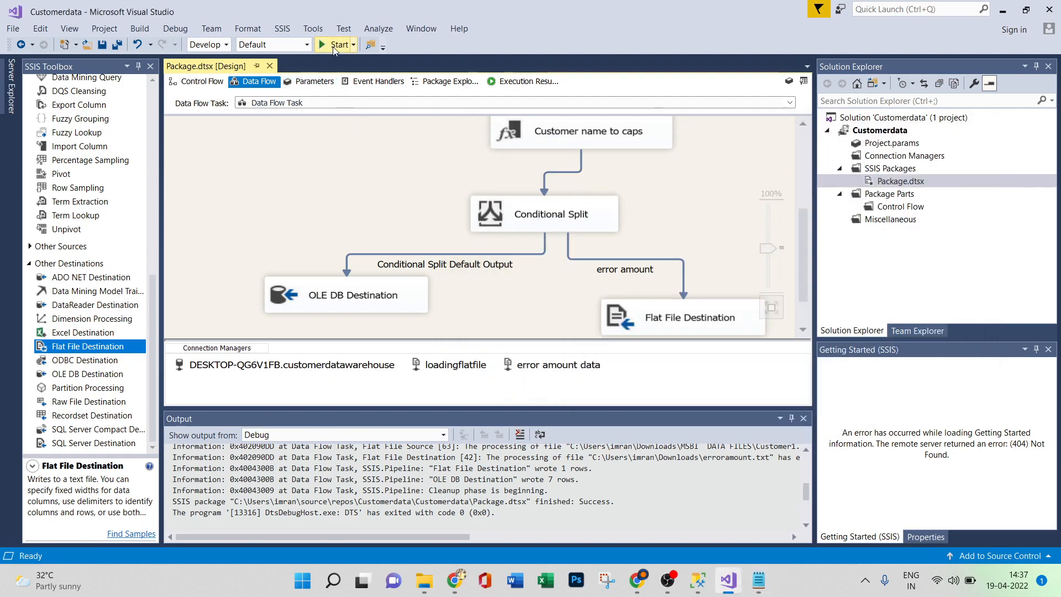
Run the package on the edited source file, compare the Data Conversion status with Customer1, and end the debug run.
{"action": "left_click", "coordinate": [333, 45]}
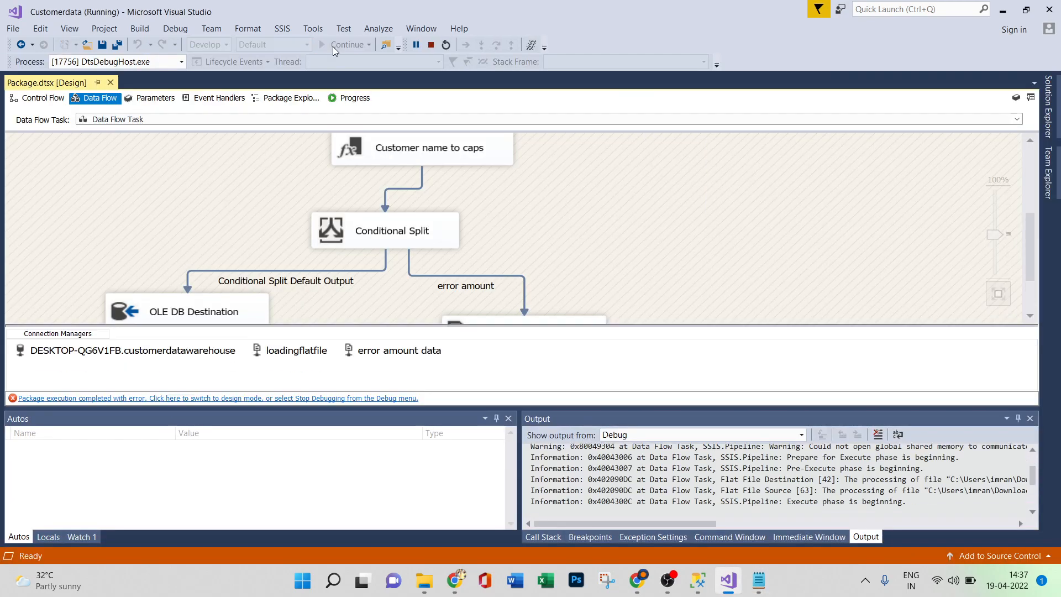
{"action": "scroll", "coordinate": [692, 242], "scroll_direction": "up", "scroll_amount": 3}
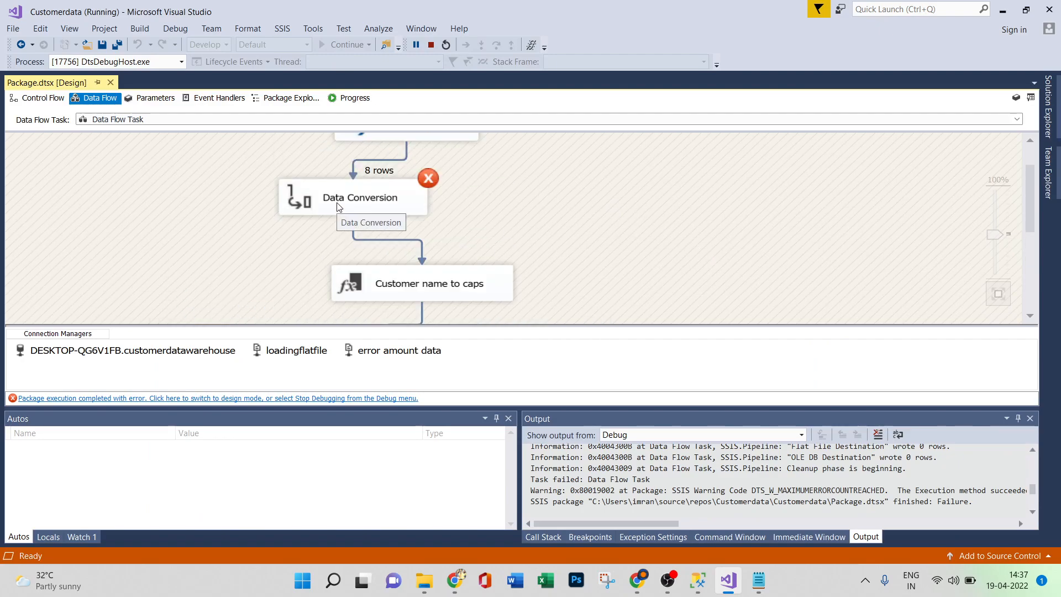
{"action": "left_click", "coordinate": [759, 580]}
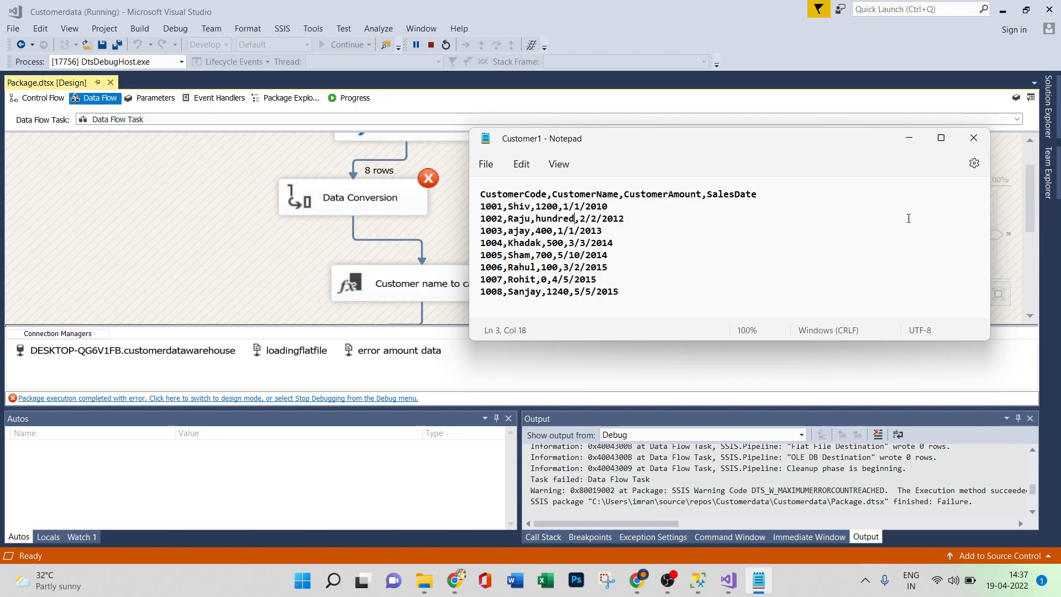
{"action": "left_click", "coordinate": [982, 139]}
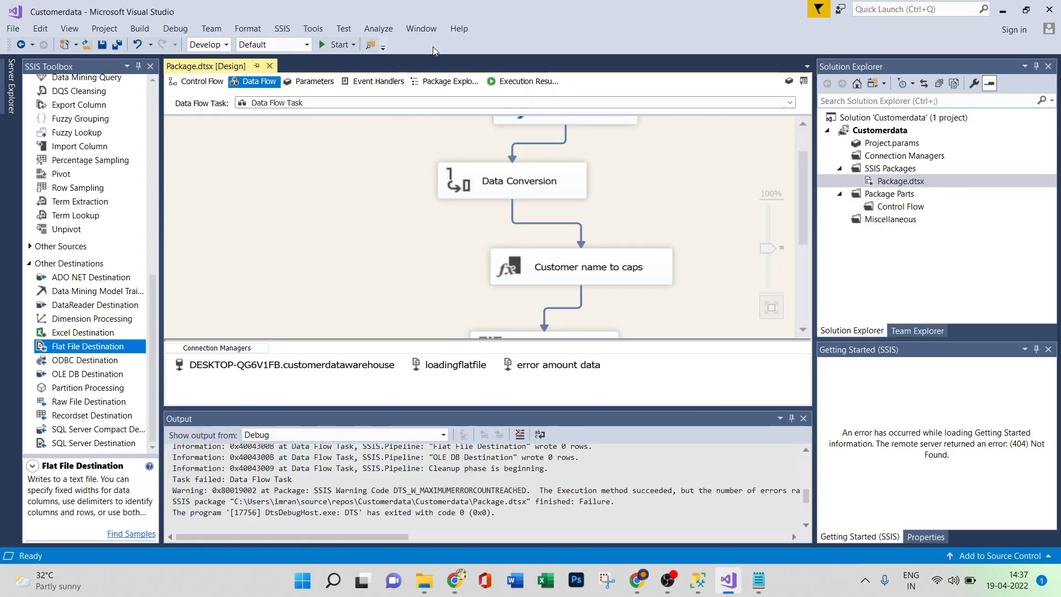
Add a second Flat File Destination to the data flow beside the Data Conversion transformation.
{"action": "scroll", "coordinate": [700, 214], "scroll_direction": "down", "scroll_amount": 3}
{"action": "scroll", "coordinate": [697, 216], "scroll_direction": "up", "scroll_amount": 3}
{"action": "scroll", "coordinate": [639, 190], "scroll_direction": "up", "scroll_amount": 1}
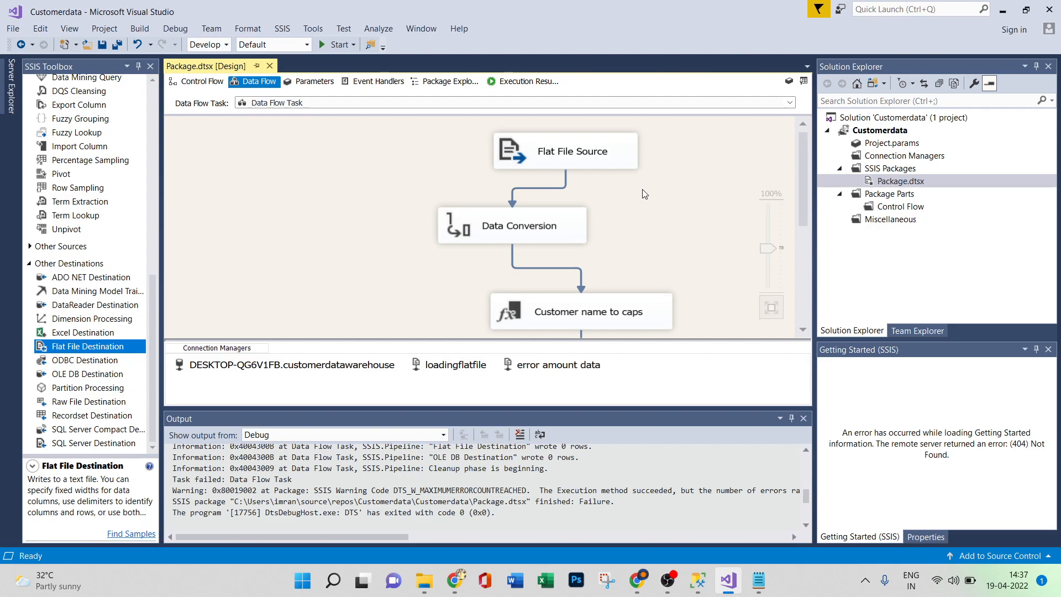
{"action": "scroll", "coordinate": [642, 191], "scroll_direction": "down", "scroll_amount": 1}
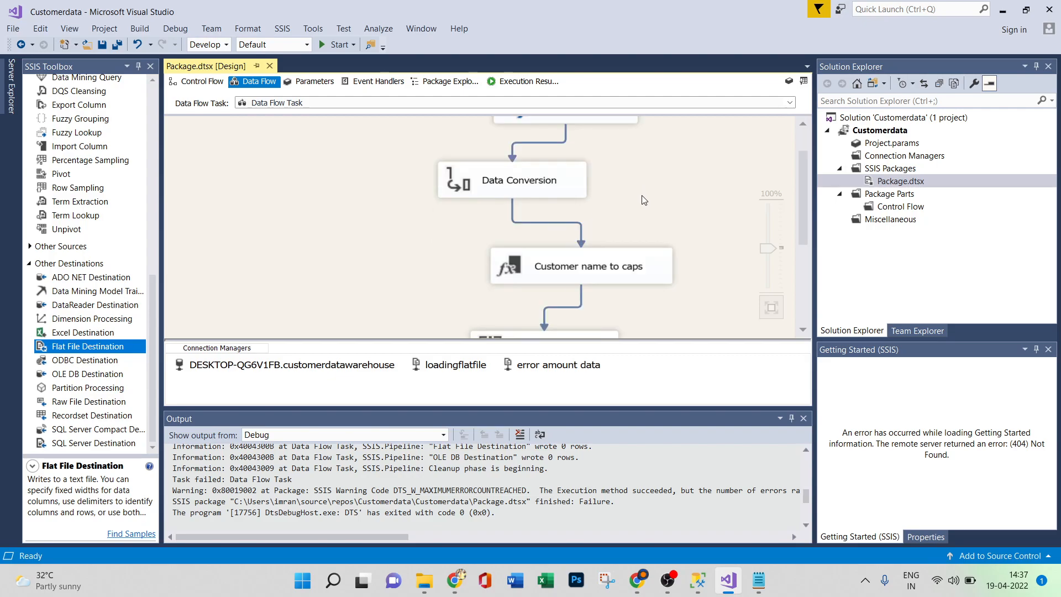
{"action": "left_click", "coordinate": [526, 185]}
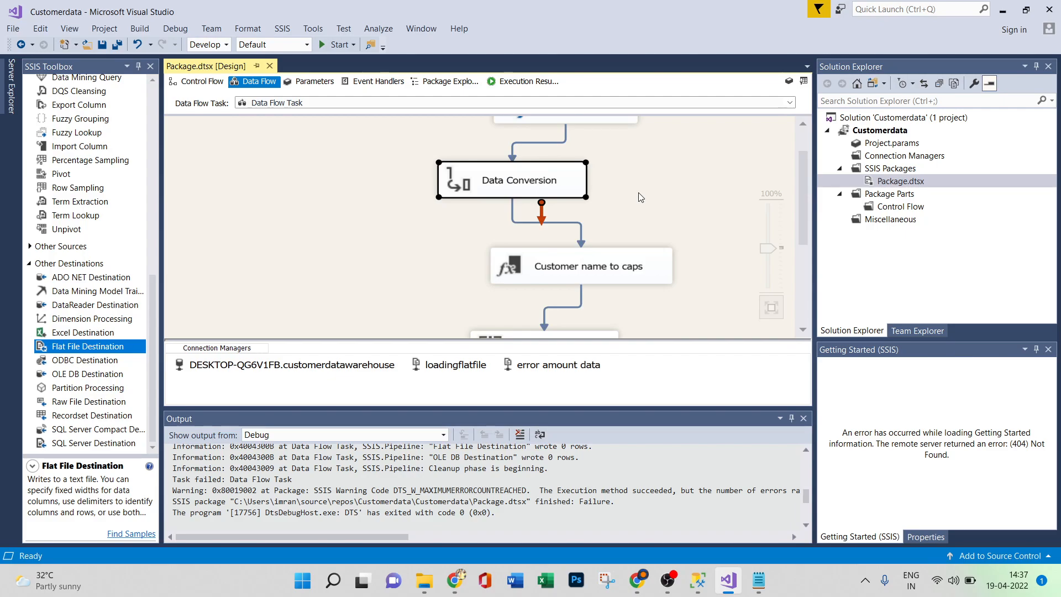
{"action": "left_click", "coordinate": [69, 352]}
{"action": "left_click_drag", "start_coordinate": [68, 352], "coordinate": [671, 203]}
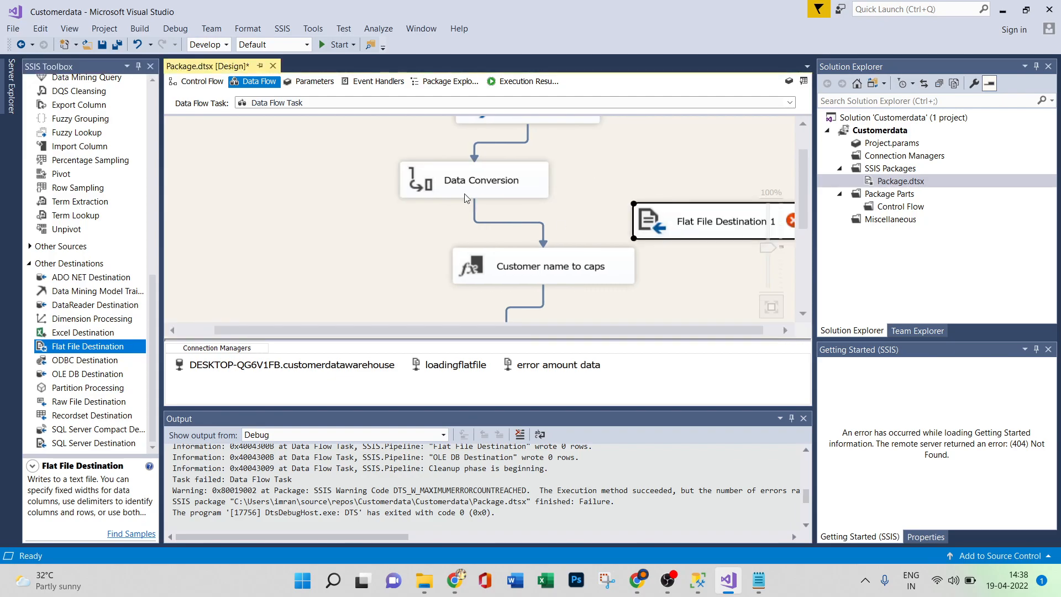
Connect the Data Conversion error output to Flat File Destination 1, and look over the error handling options for Copy of CustomerAmount without changing them.
{"action": "left_click", "coordinate": [470, 177]}
{"action": "left_click_drag", "start_coordinate": [506, 224], "coordinate": [695, 233]}
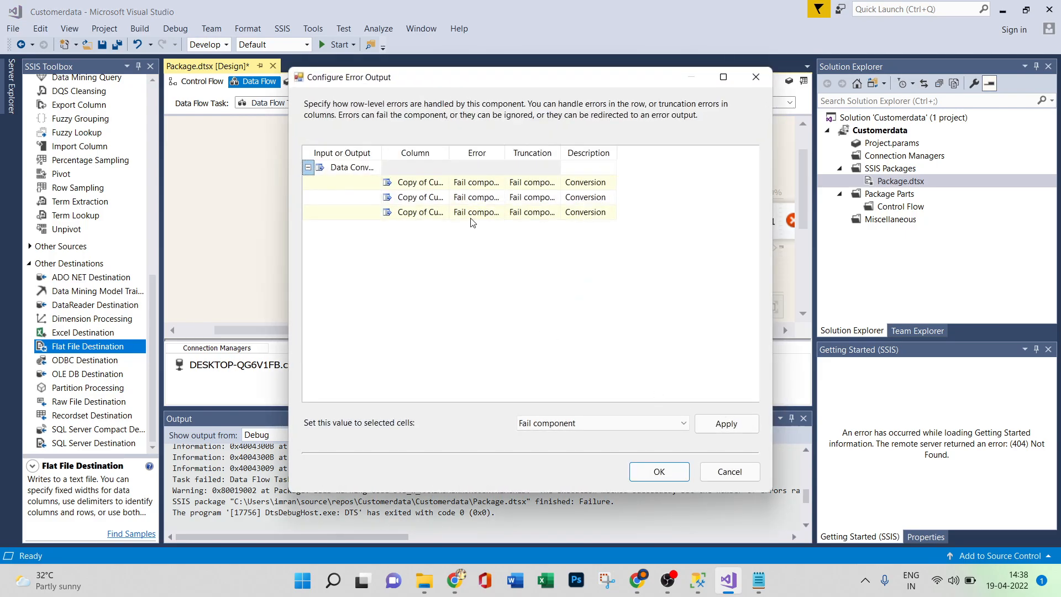
{"action": "left_click_drag", "start_coordinate": [449, 153], "coordinate": [610, 154]}
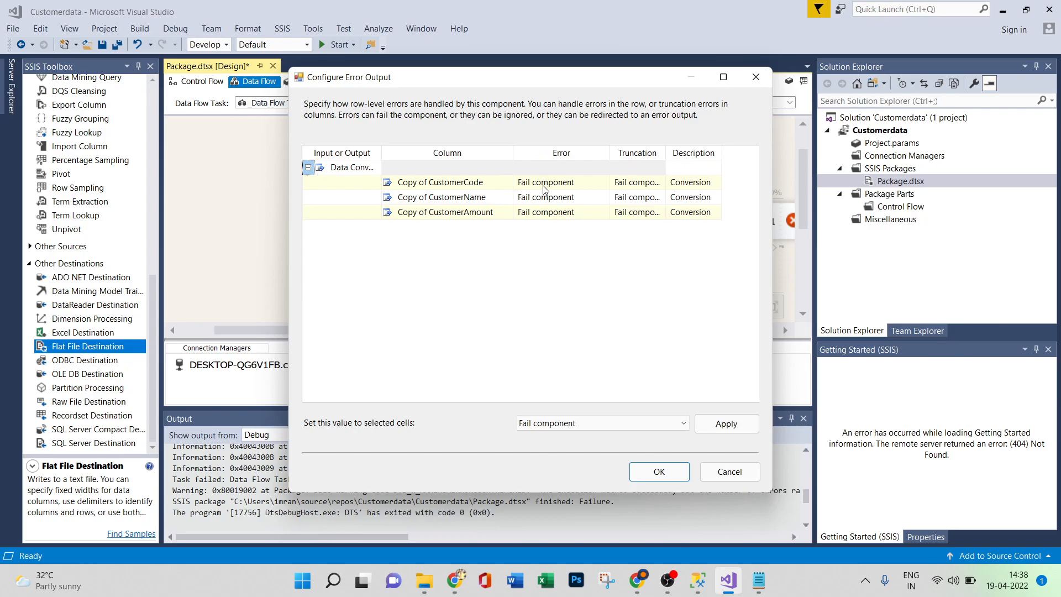
{"action": "left_click", "coordinate": [464, 213]}
{"action": "left_click", "coordinate": [534, 219]}
{"action": "left_click", "coordinate": [604, 216]}
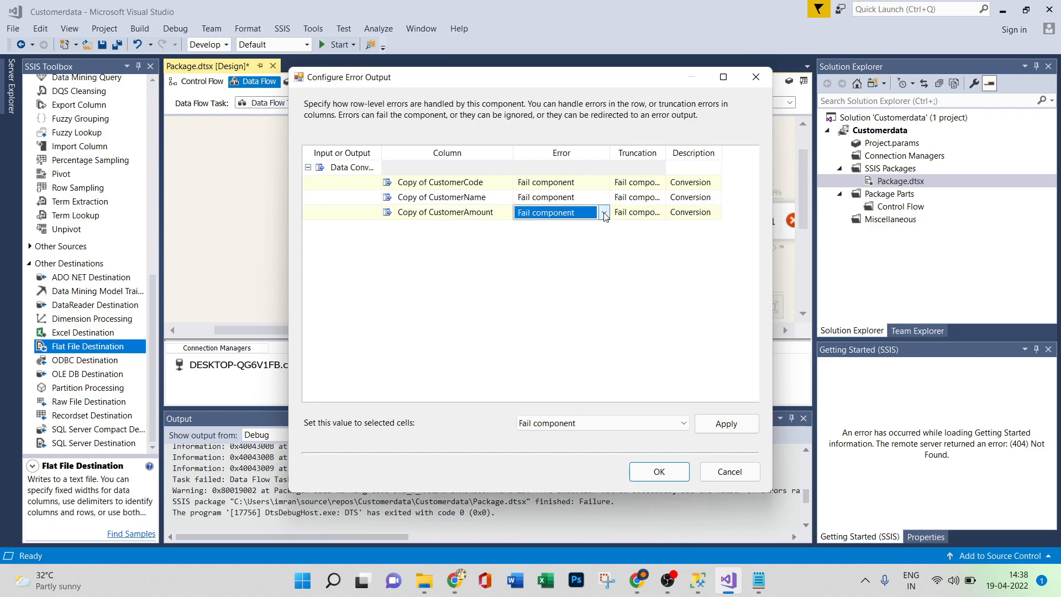
{"action": "left_click", "coordinate": [604, 216]}
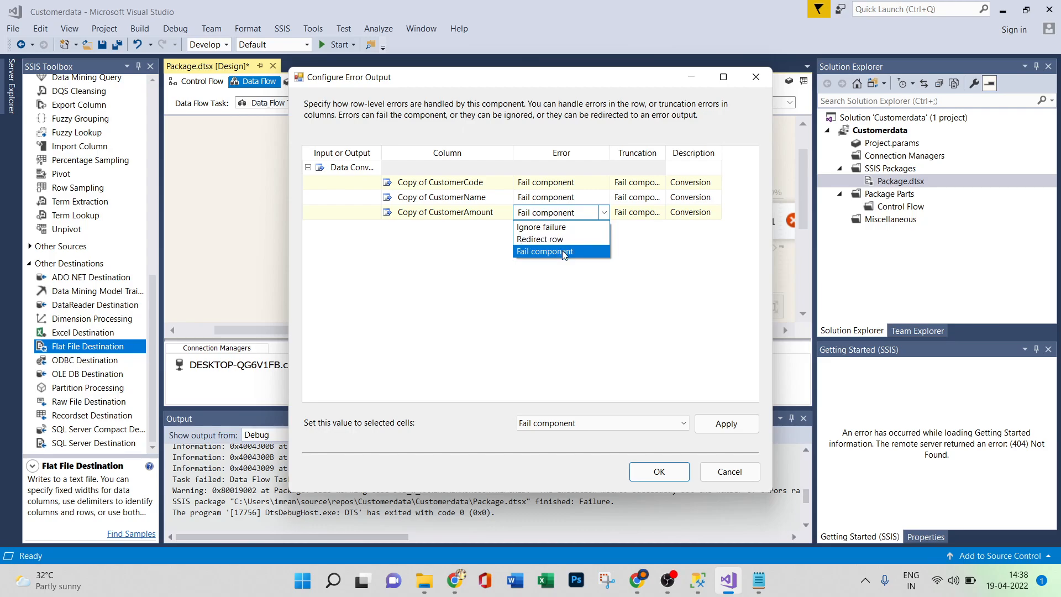
{"action": "left_click", "coordinate": [720, 473]}
{"action": "left_click", "coordinate": [721, 474]}
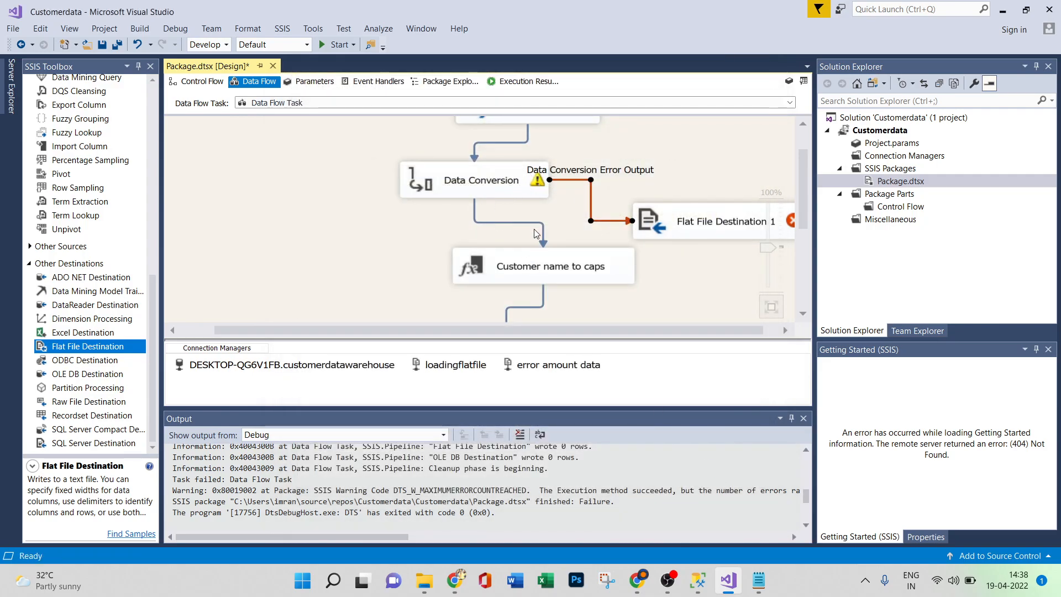
{"action": "left_click", "coordinate": [695, 223]}
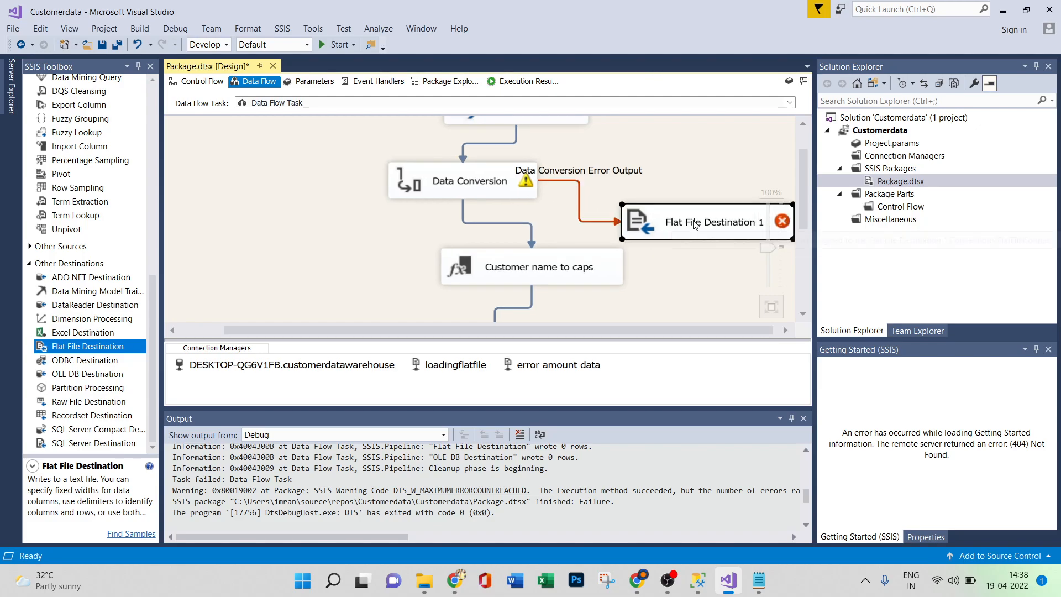
{"action": "double_click", "coordinate": [695, 224]}
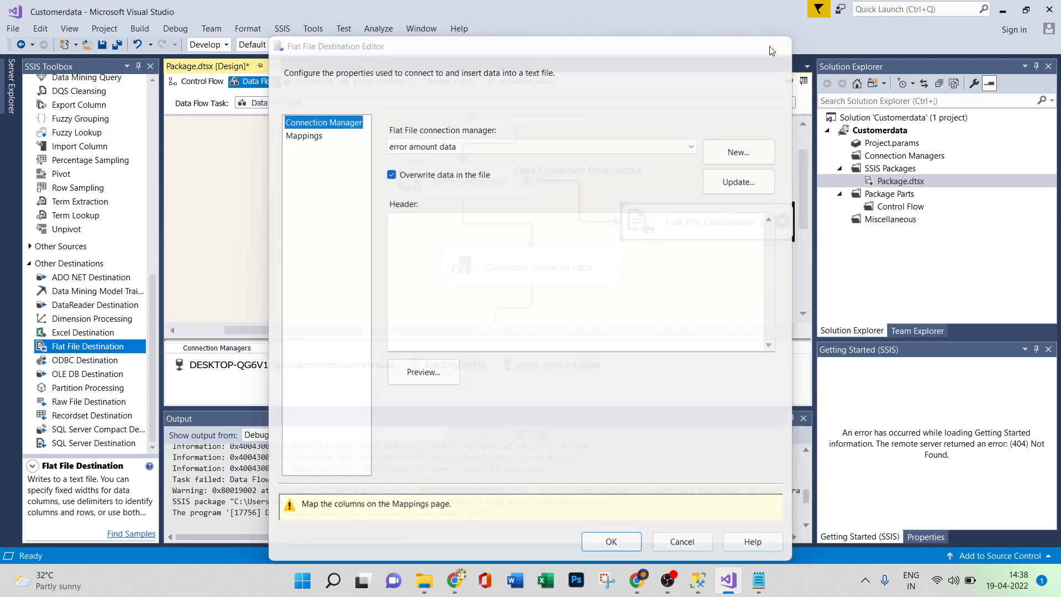
{"action": "left_click", "coordinate": [772, 49]}
In the Data Conversion error output, set the Error handling of Copy of CustomerAmount to Redirect row, checking the Customer1 source file before accepting.
{"action": "double_click", "coordinate": [517, 249]}
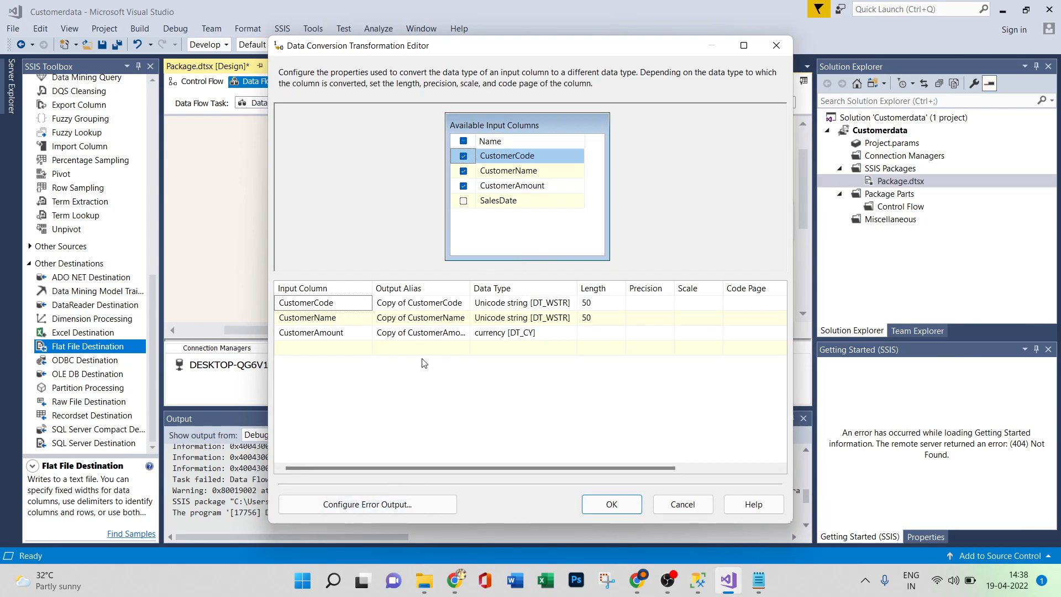
{"action": "left_click", "coordinate": [373, 506]}
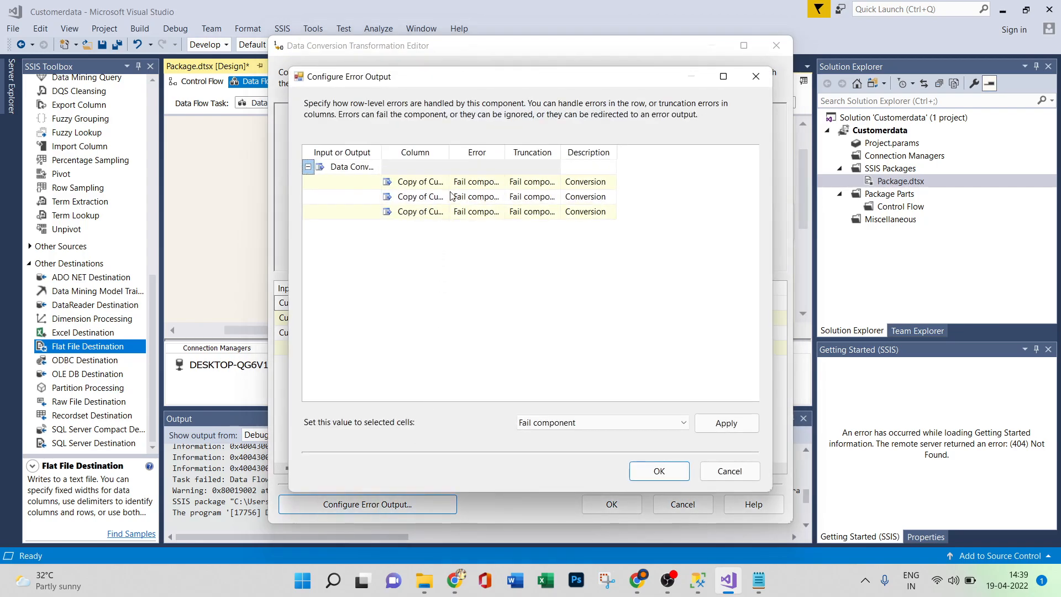
{"action": "left_click_drag", "start_coordinate": [449, 155], "coordinate": [614, 153]}
{"action": "left_click", "coordinate": [480, 213]}
{"action": "left_click", "coordinate": [509, 214]}
{"action": "left_click", "coordinate": [607, 212]}
{"action": "left_click", "coordinate": [569, 239]}
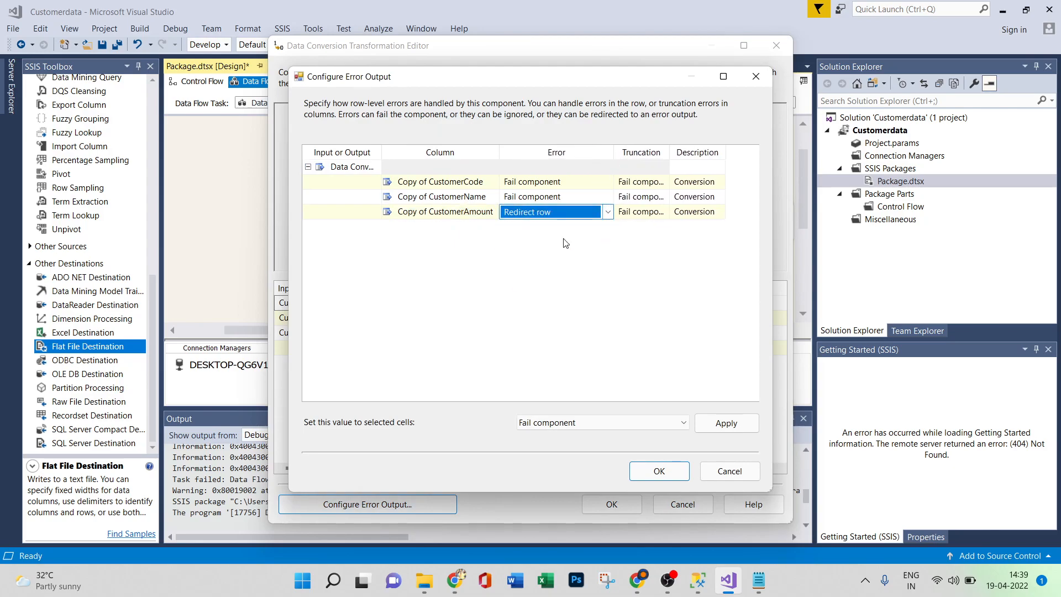
{"action": "left_click", "coordinate": [758, 580]}
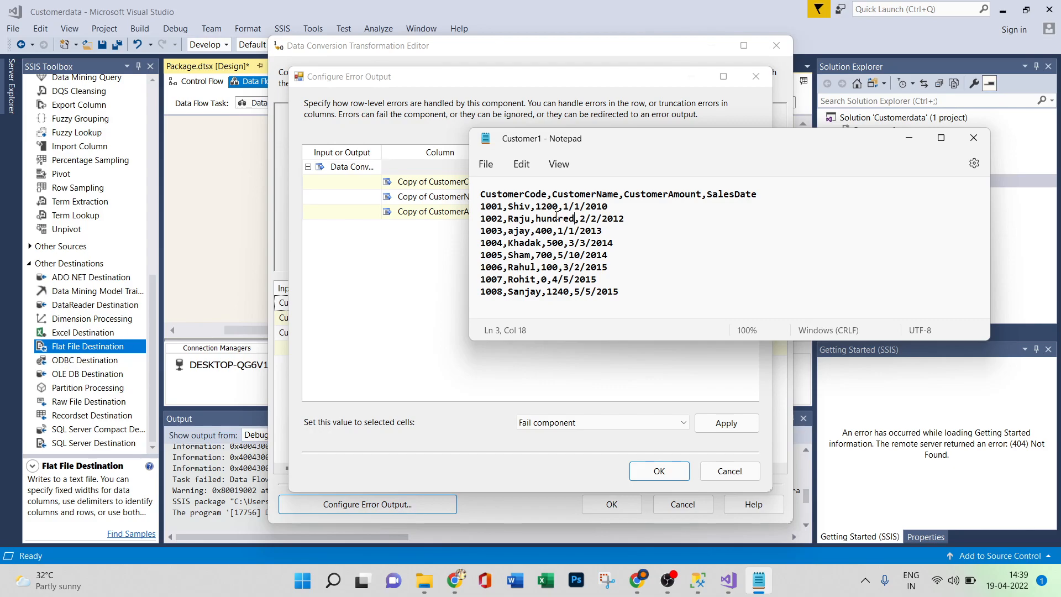
{"action": "left_click", "coordinate": [908, 138]}
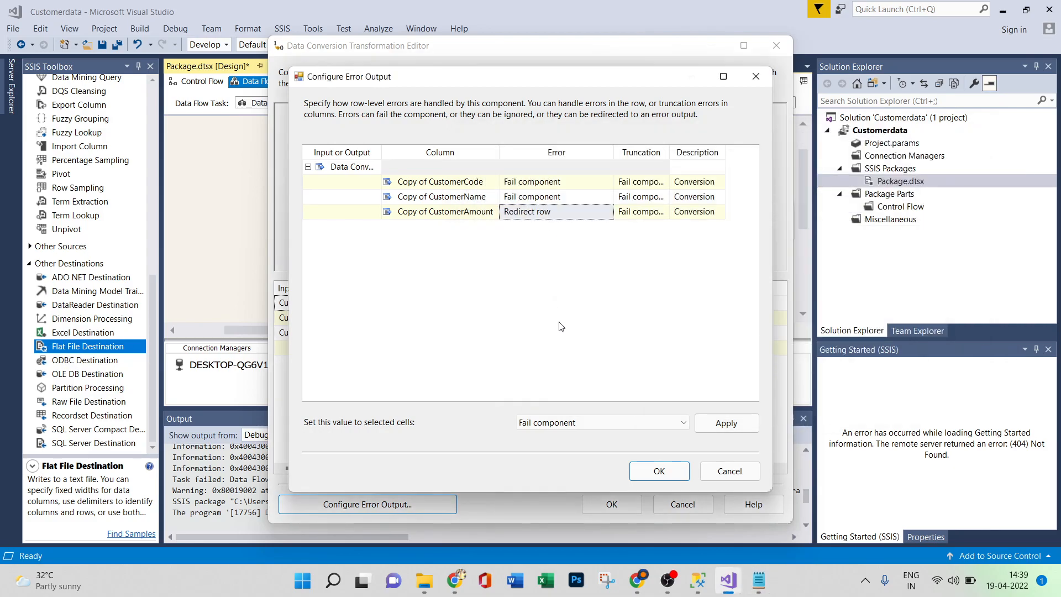
{"action": "left_click", "coordinate": [648, 475]}
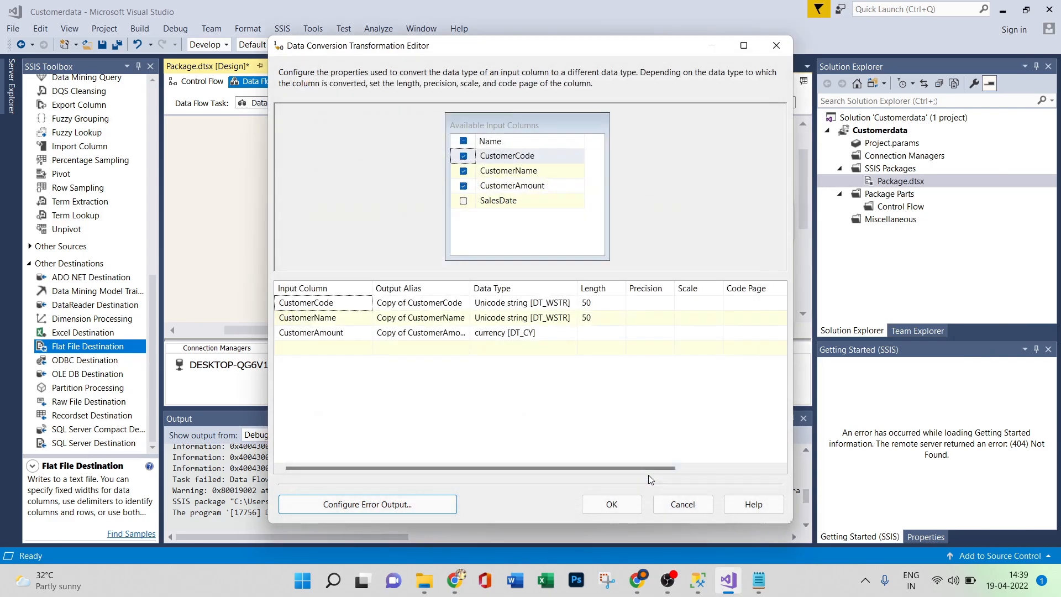
{"action": "left_click", "coordinate": [605, 504]}
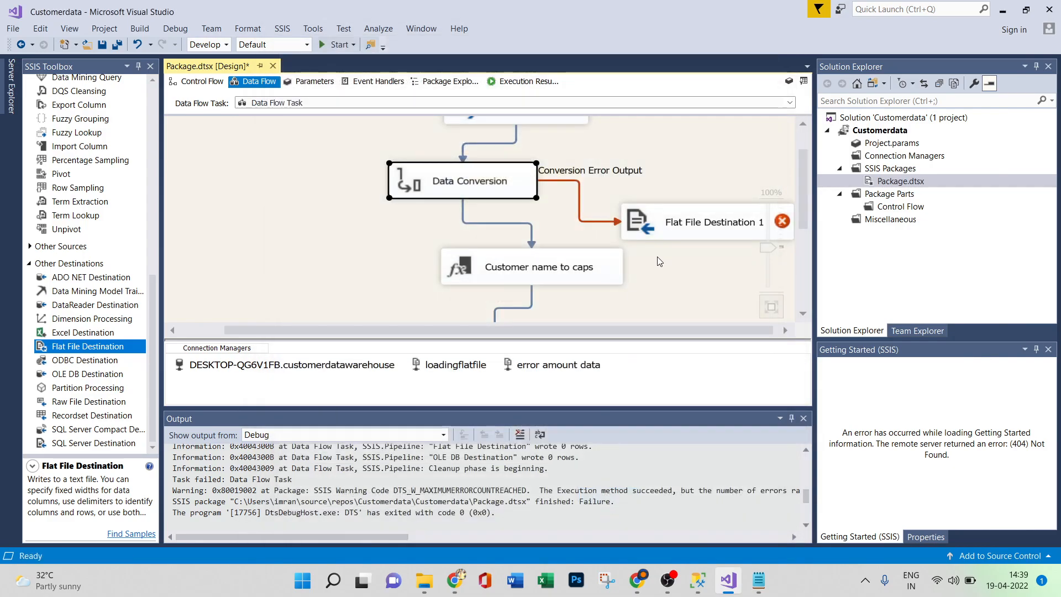
Create a new Delimited flat file connection manager for Flat File Destination 1 and name it errorstirngamount.
{"action": "double_click", "coordinate": [698, 225]}
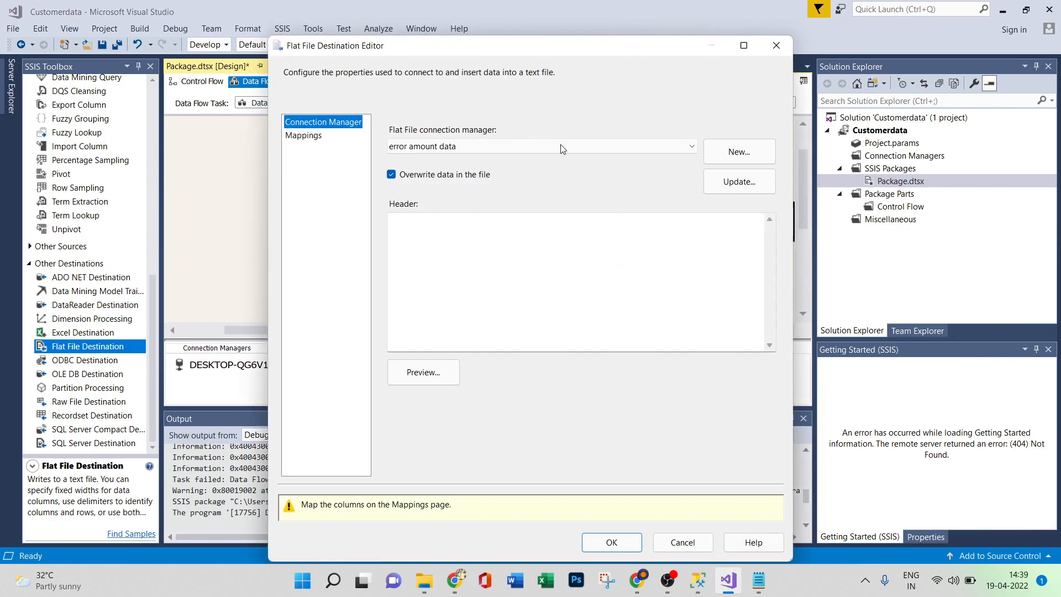
{"action": "left_click", "coordinate": [726, 153]}
{"action": "left_click", "coordinate": [347, 302]}
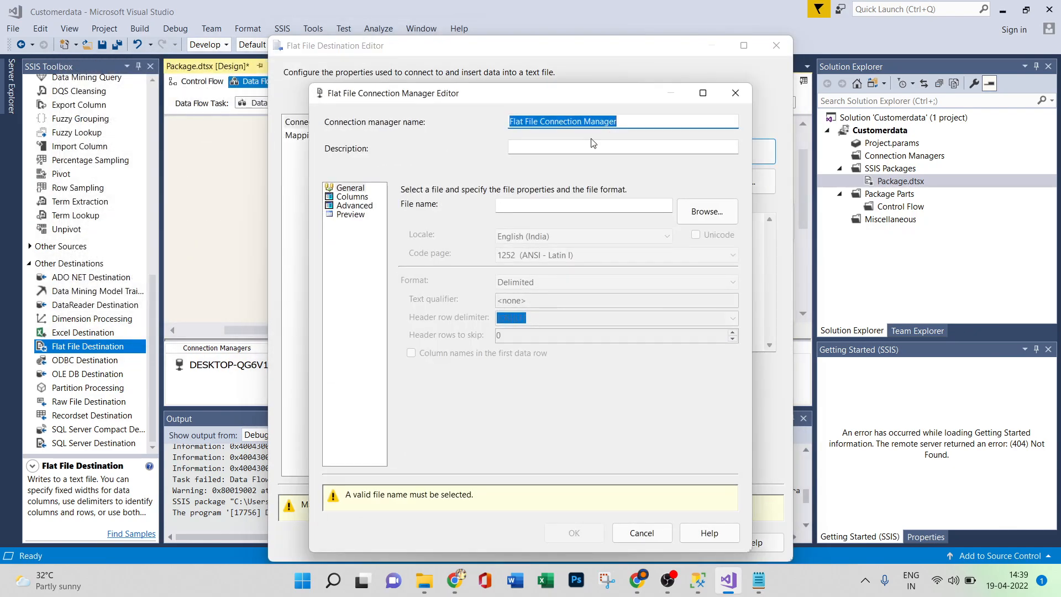
{"action": "type", "text": "error"}
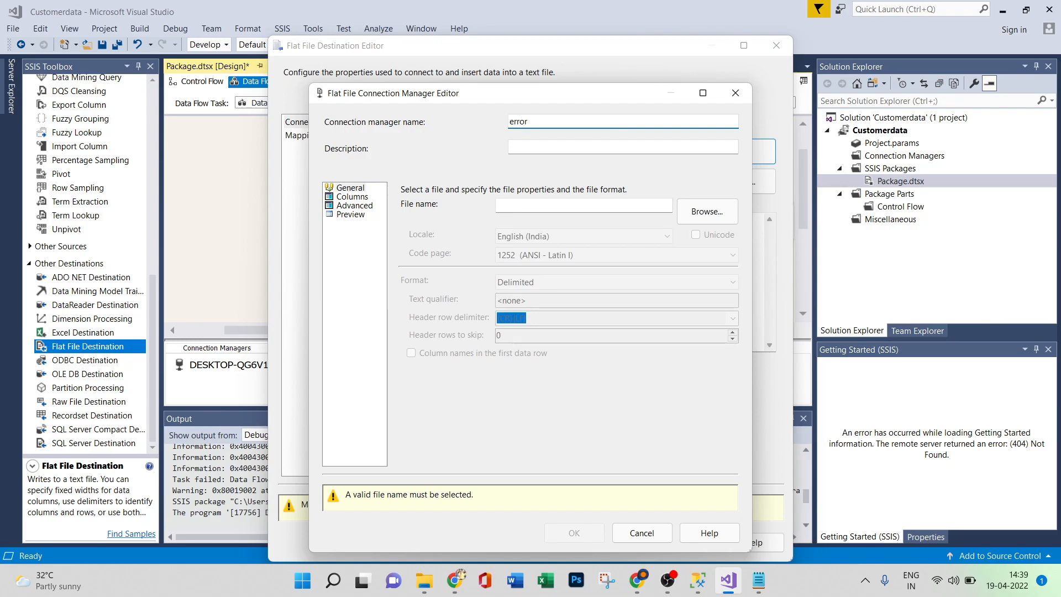
{"action": "type", "text": "stirngamount"}
Point the new connection manager at a text file named errorstringamount in Downloads, and accept it for the destination.
{"action": "left_click", "coordinate": [705, 214]}
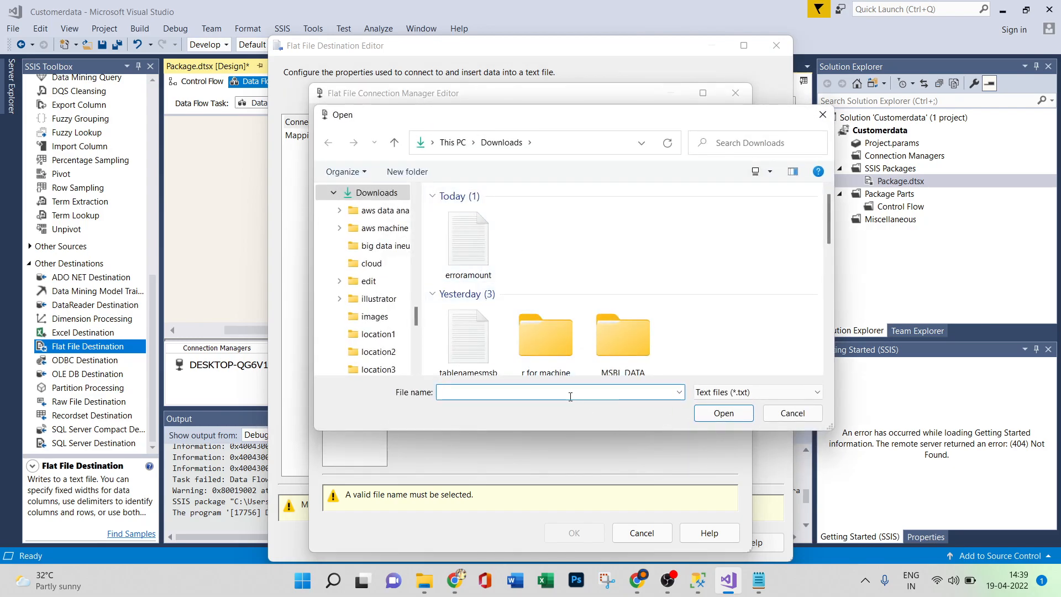
{"action": "type", "text": "error"}
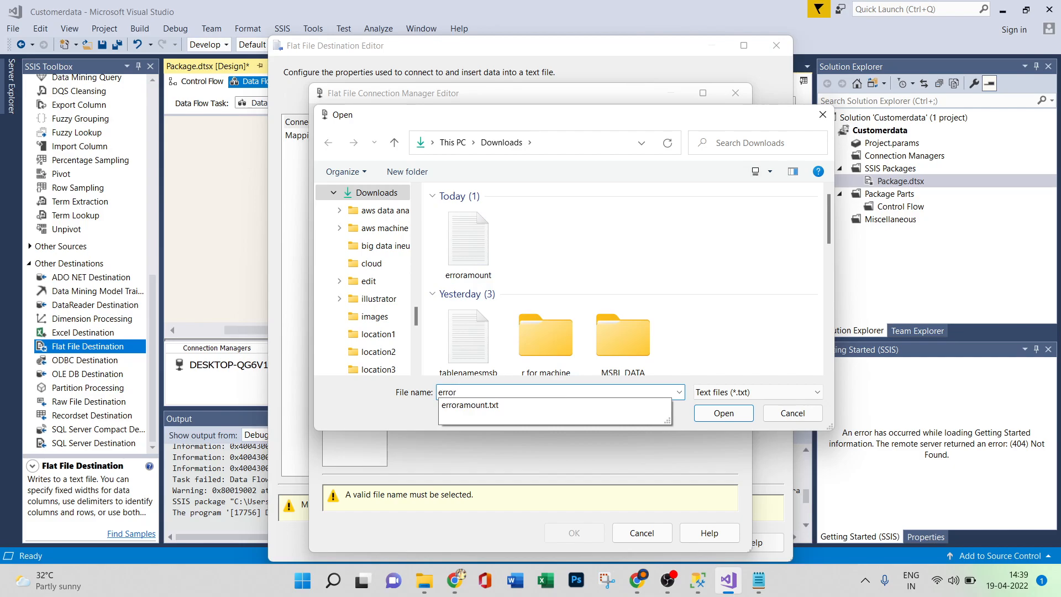
{"action": "type", "text": "string"}
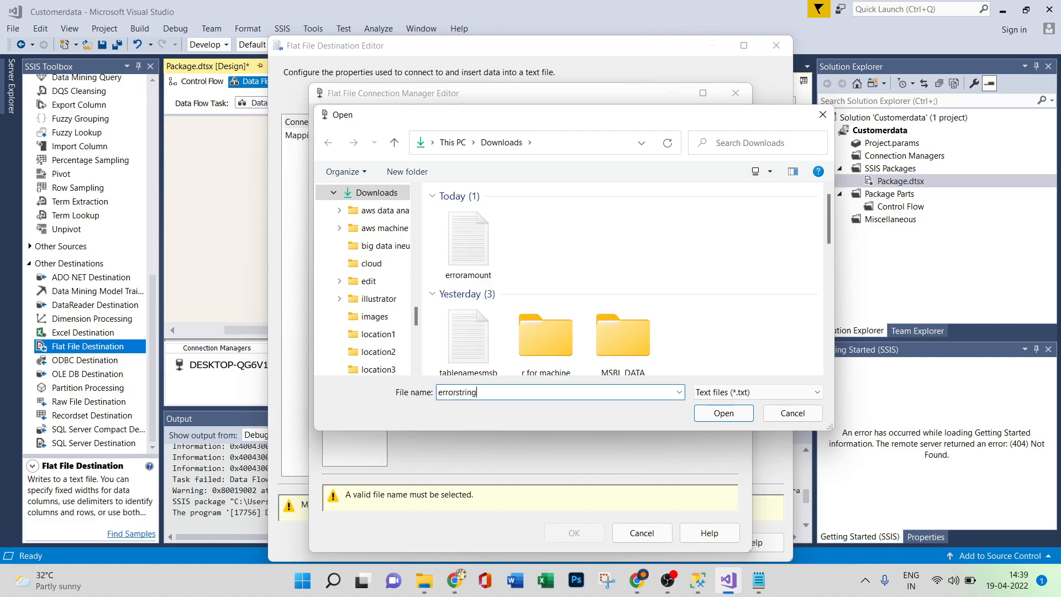
{"action": "type", "text": "amount"}
{"action": "left_click", "coordinate": [716, 412]}
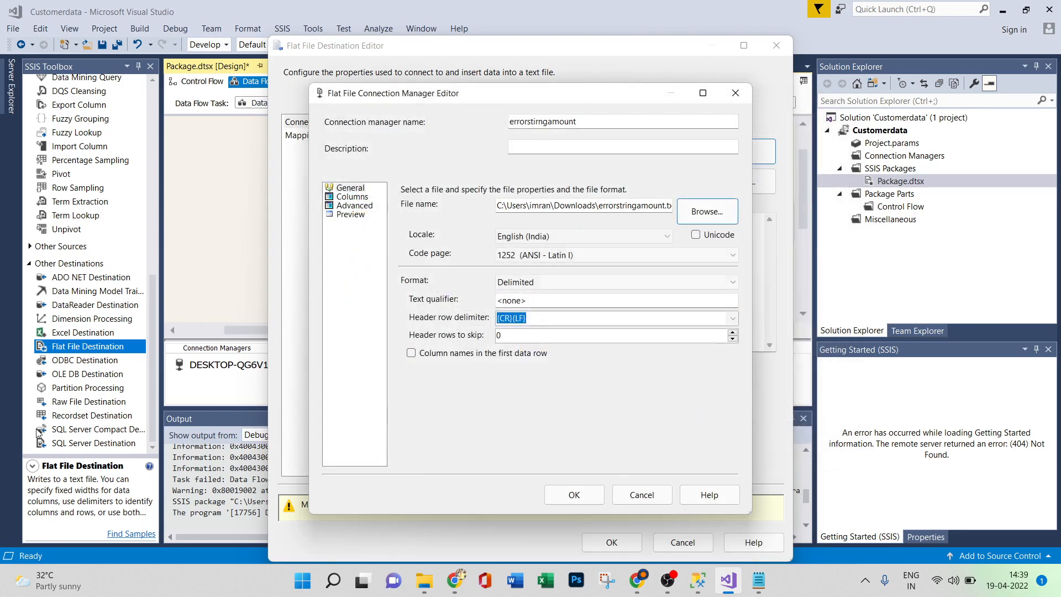
{"action": "left_click", "coordinate": [564, 493]}
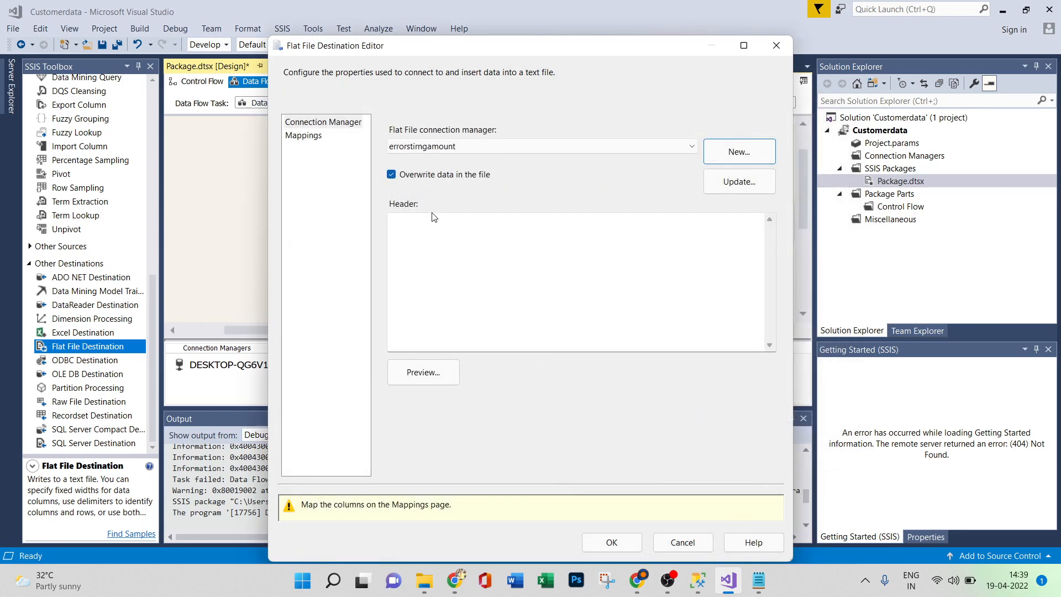
{"action": "left_click", "coordinate": [610, 543]}
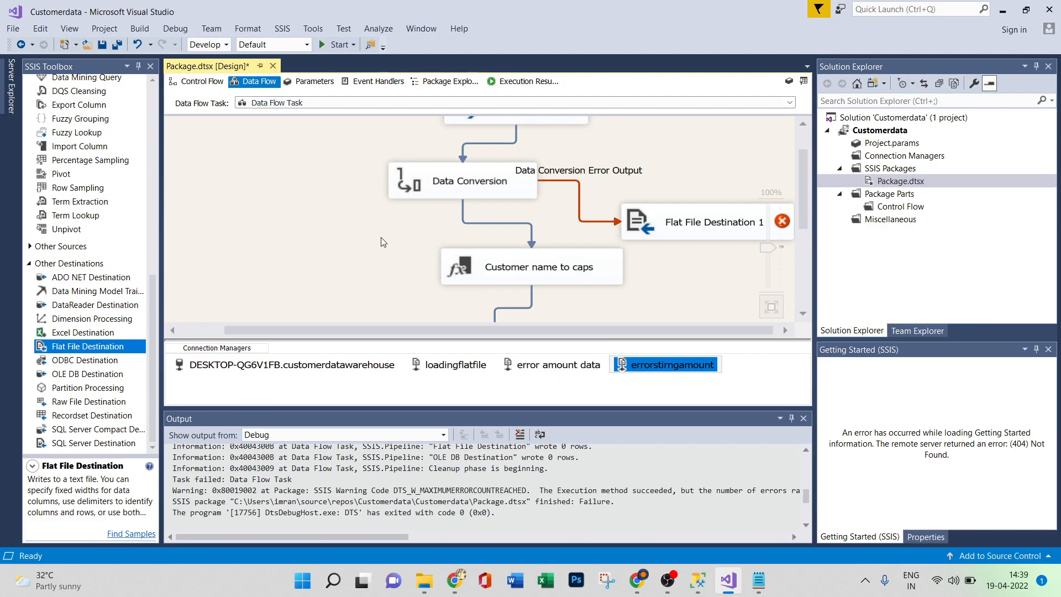
Rearrange the data flow, moving Customer name to caps to the left and Flat File Destination 1 below the Data Conversion error output.
{"action": "left_click", "coordinate": [351, 242]}
{"action": "left_click_drag", "start_coordinate": [634, 330], "coordinate": [642, 330]}
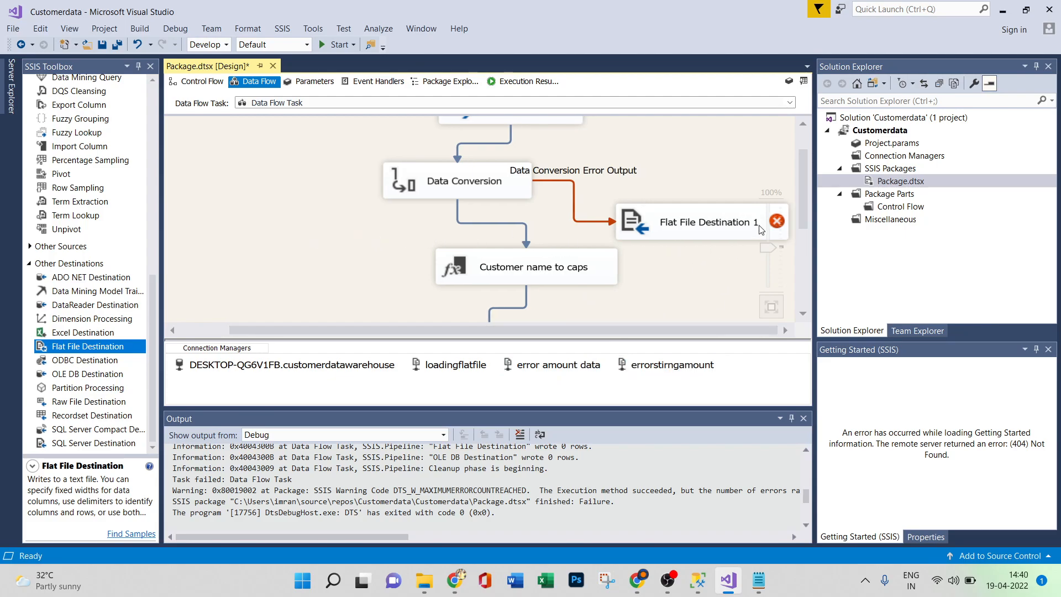
{"action": "left_click_drag", "start_coordinate": [582, 271], "coordinate": [446, 271]}
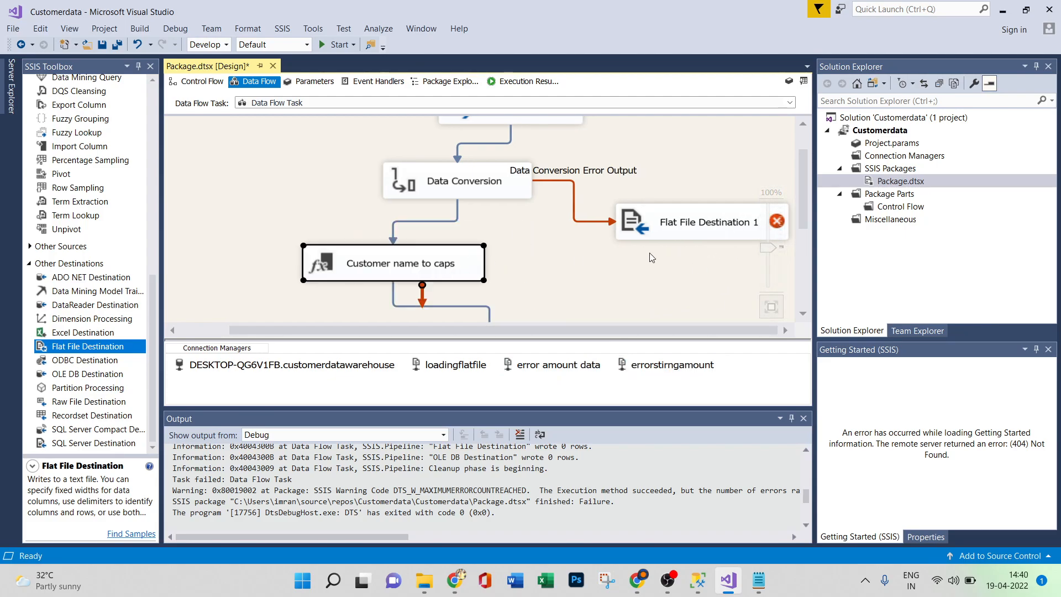
{"action": "left_click_drag", "start_coordinate": [658, 236], "coordinate": [589, 241]}
{"action": "mouse_move", "coordinate": [734, 239]}
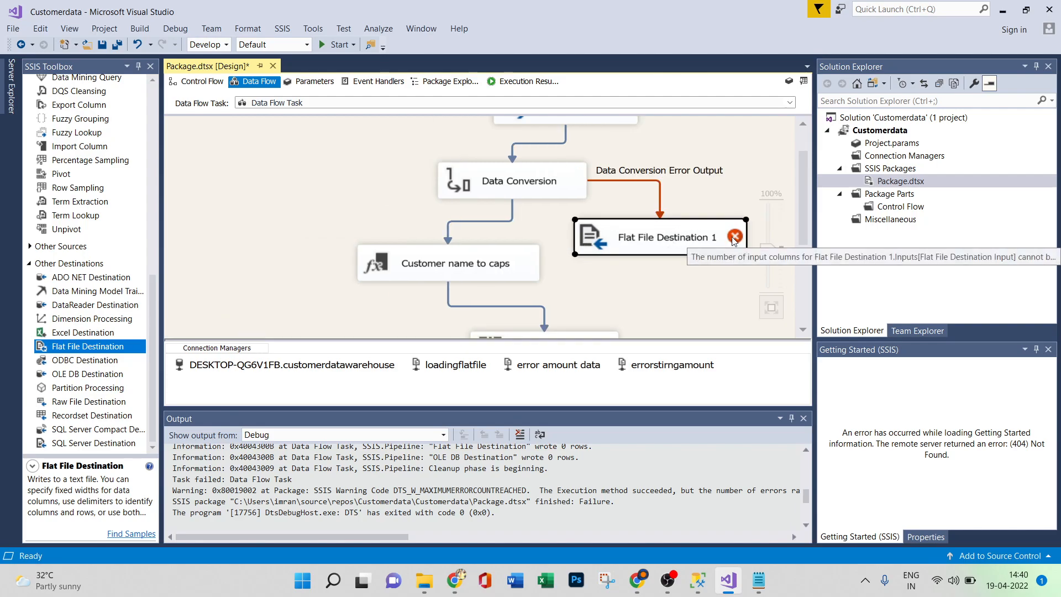
In the column mappings of Flat File Destination 1, set the inputs for ErrorCode and ErrorColumn to <ignore> and accept.
{"action": "double_click", "coordinate": [668, 244]}
{"action": "left_click", "coordinate": [304, 137]}
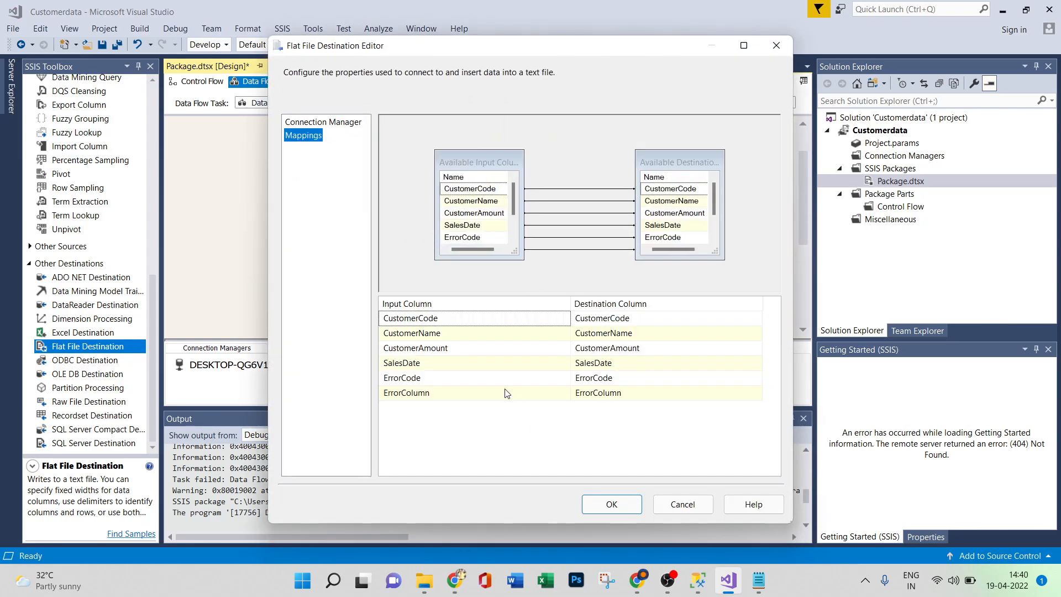
{"action": "left_click", "coordinate": [515, 380]}
{"action": "left_click", "coordinate": [564, 378]}
{"action": "left_click", "coordinate": [456, 396]}
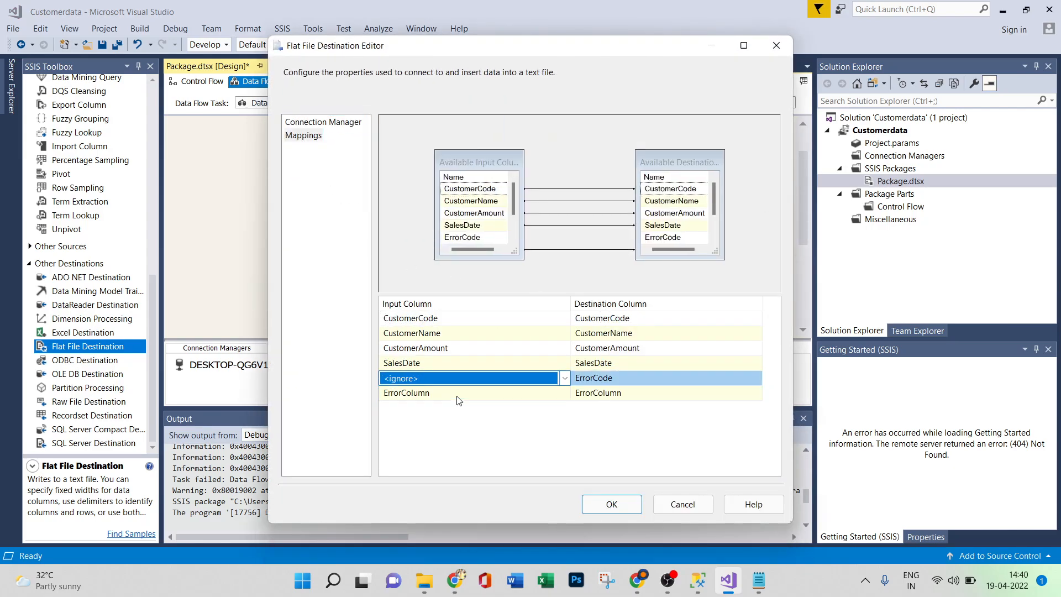
{"action": "left_click", "coordinate": [558, 398]}
{"action": "left_click", "coordinate": [564, 393]}
{"action": "left_click", "coordinate": [486, 408]}
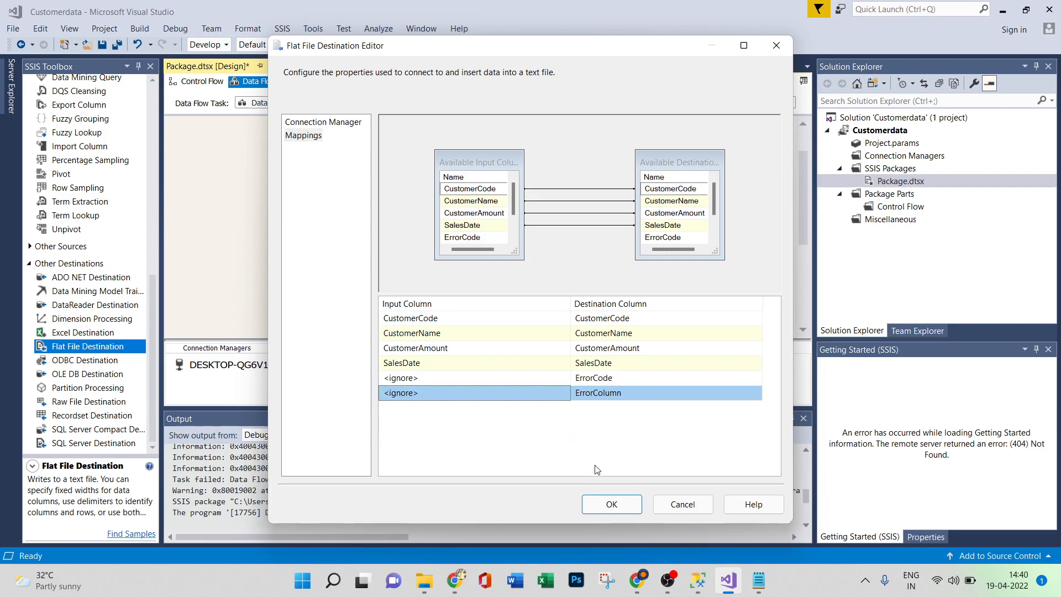
{"action": "left_click", "coordinate": [607, 503]}
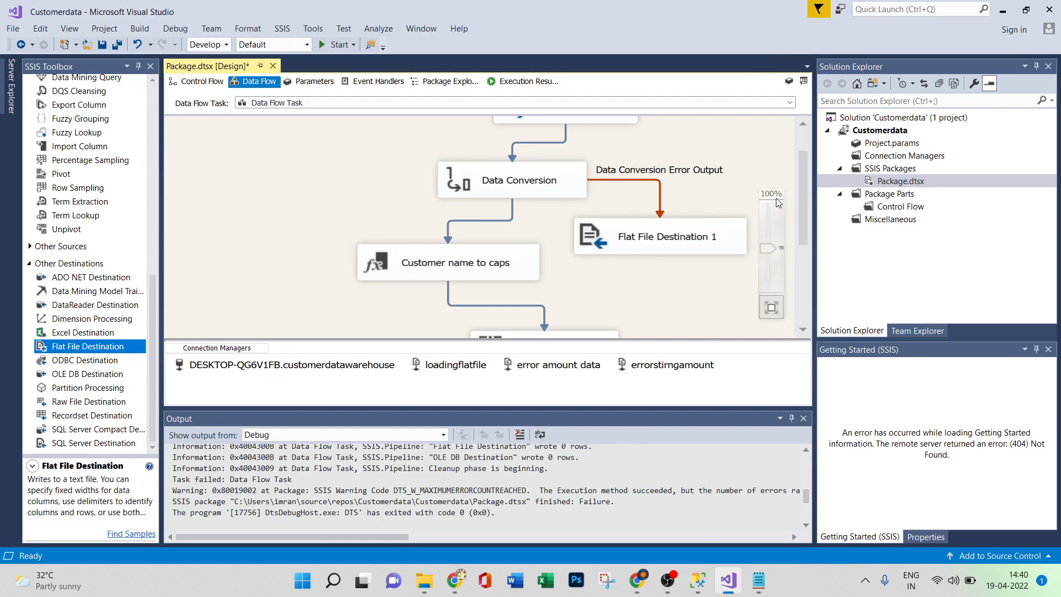
{"action": "scroll", "coordinate": [635, 254], "scroll_direction": "down", "scroll_amount": 2}
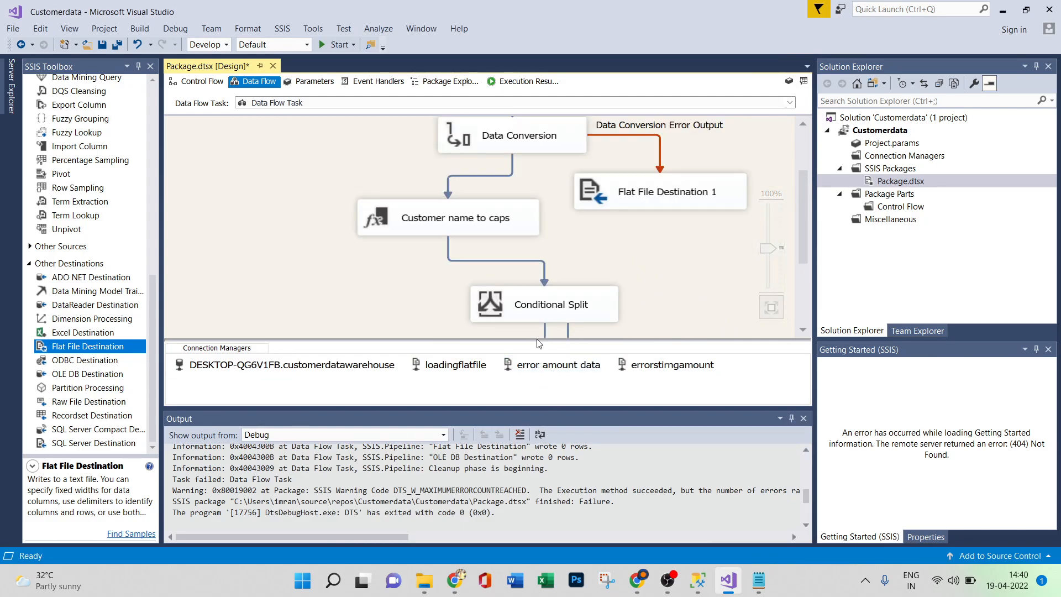
Enlarge the data flow canvas and review the error output configuration of the Data Conversion transformation.
{"action": "left_click_drag", "start_coordinate": [539, 344], "coordinate": [538, 379]}
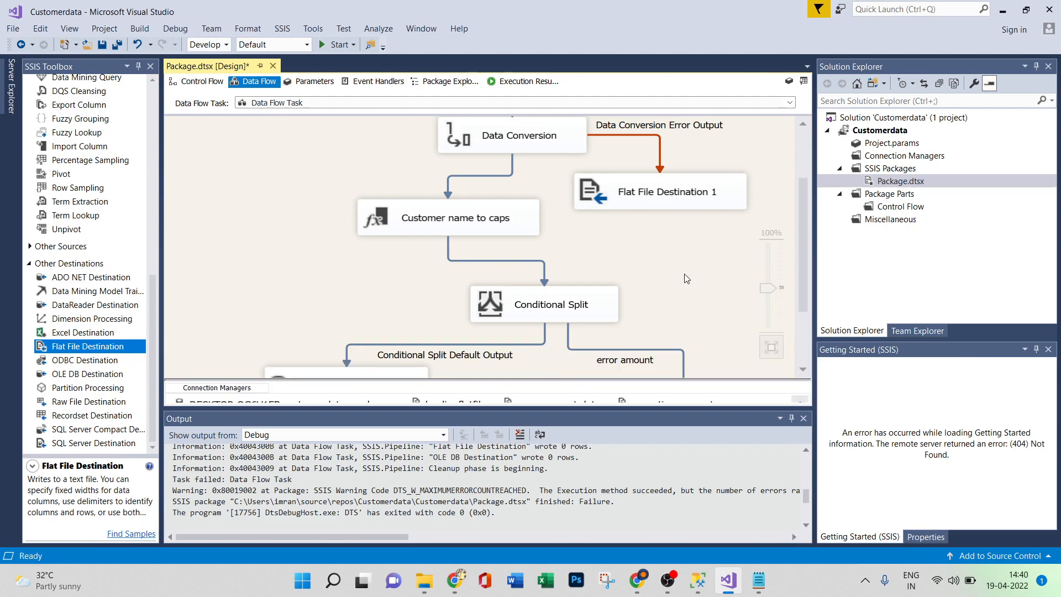
{"action": "scroll", "coordinate": [685, 278], "scroll_direction": "up", "scroll_amount": 3}
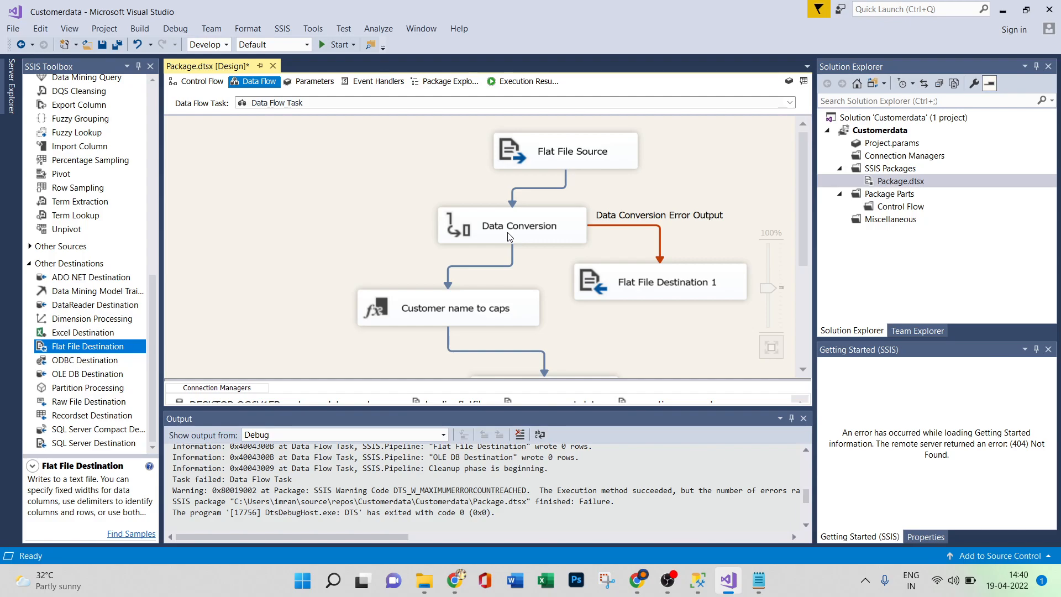
{"action": "double_click", "coordinate": [550, 230]}
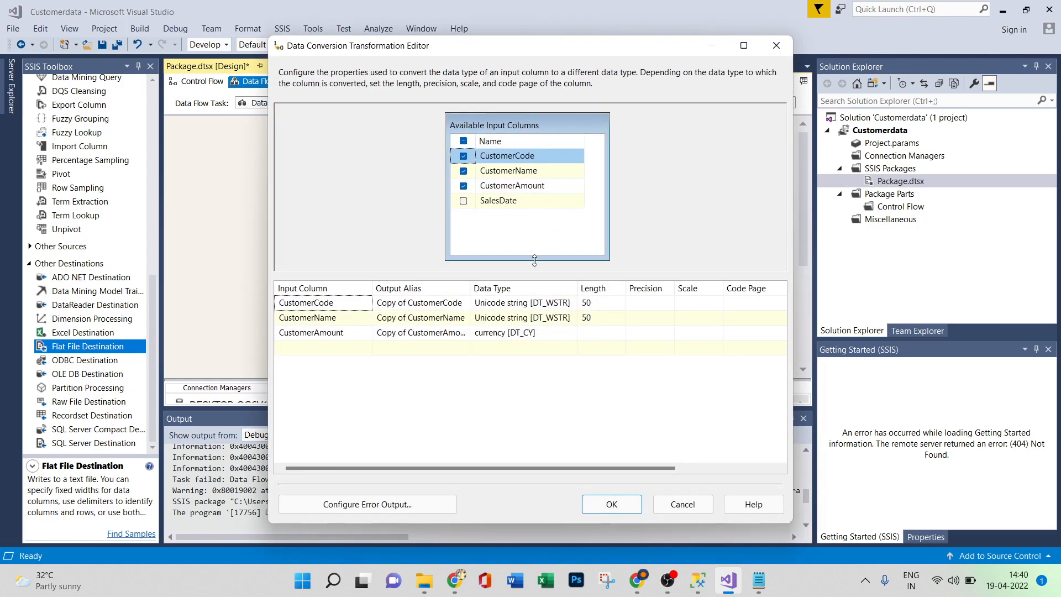
{"action": "left_click", "coordinate": [366, 506]}
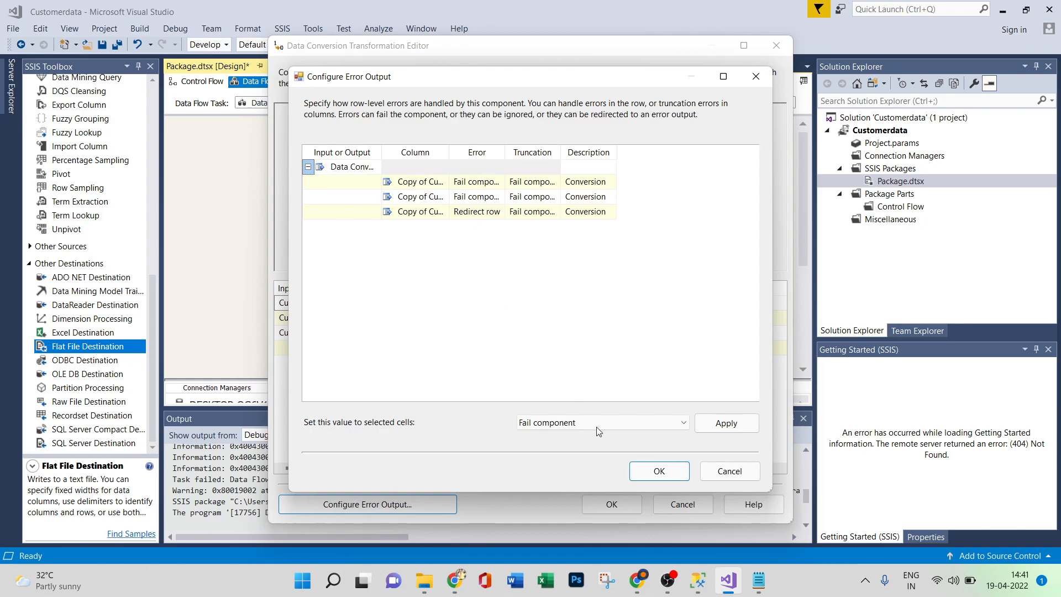
{"action": "left_click", "coordinate": [658, 471]}
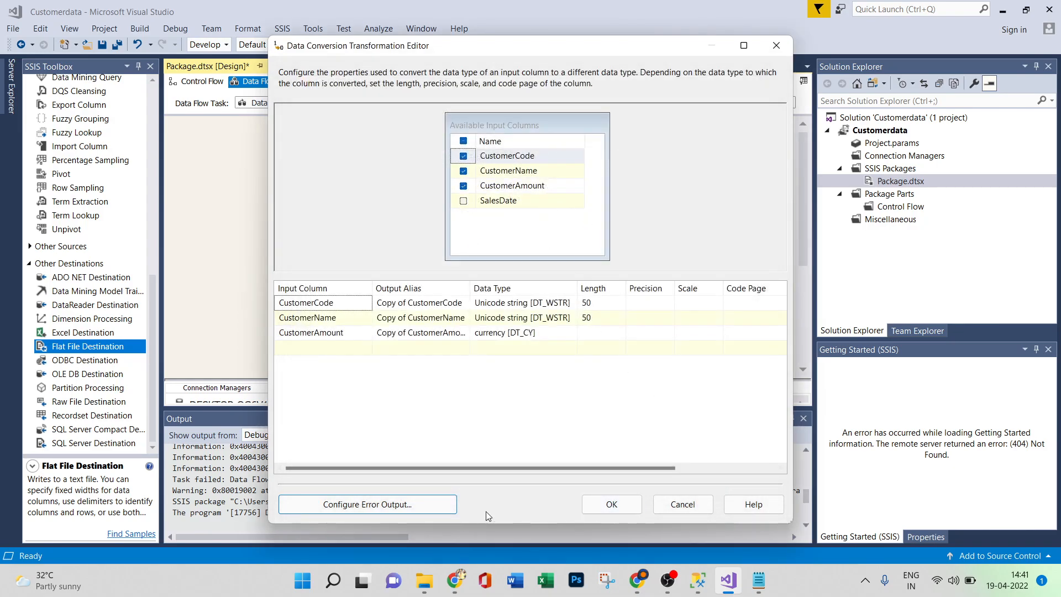
{"action": "left_click", "coordinate": [610, 504]}
{"action": "left_click_drag", "start_coordinate": [798, 237], "coordinate": [803, 290]}
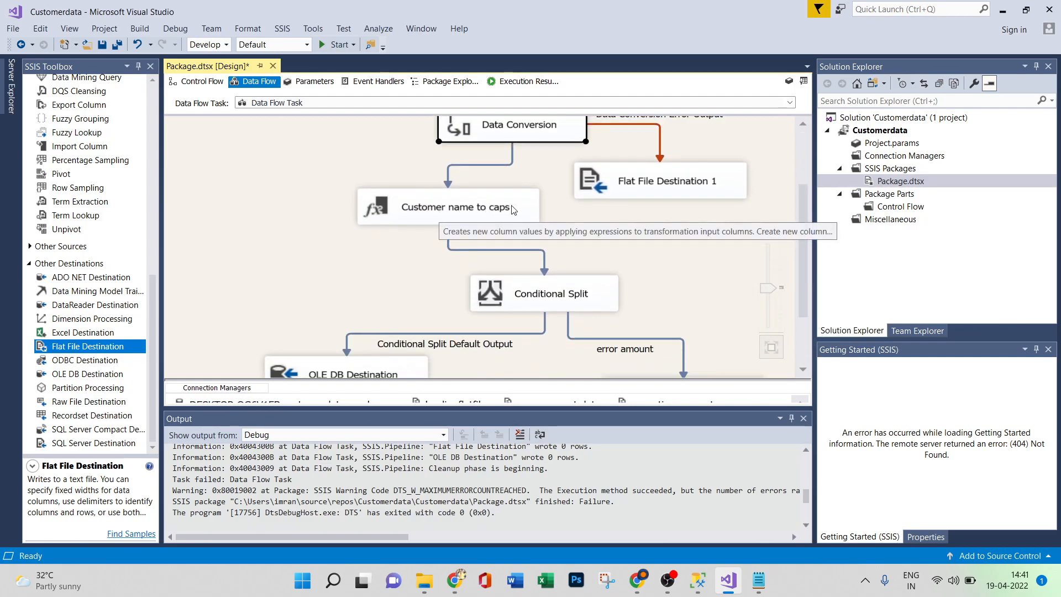
{"action": "left_click_drag", "start_coordinate": [804, 250], "coordinate": [790, 173]}
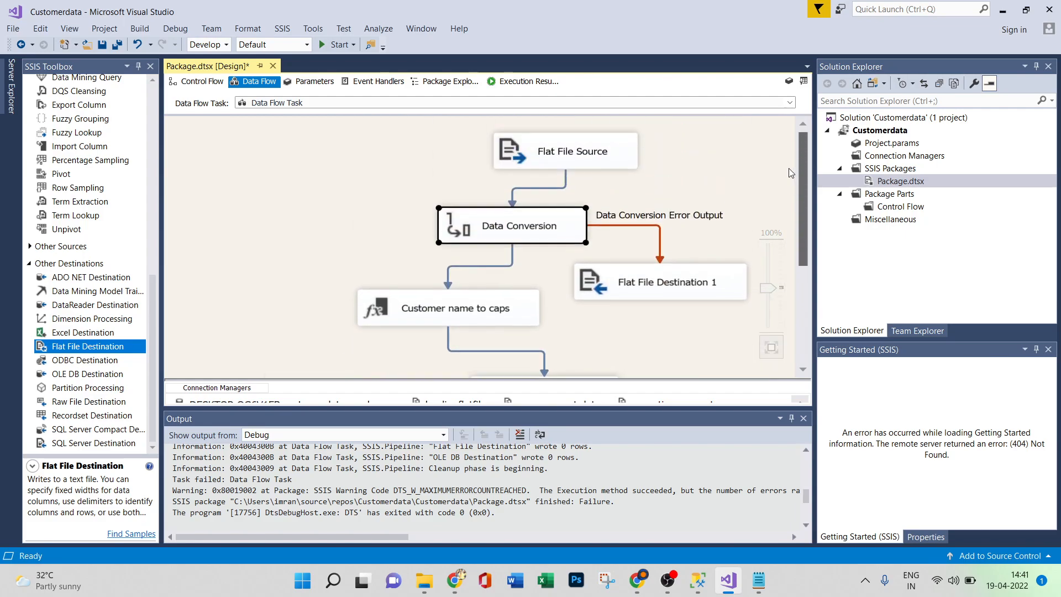
Switch to SQL Server Management Studio and execute the DELETE query to empty the customertabel table in customerdatawarehouse.
{"action": "left_click", "coordinate": [698, 580]}
{"action": "left_click", "coordinate": [420, 84]}
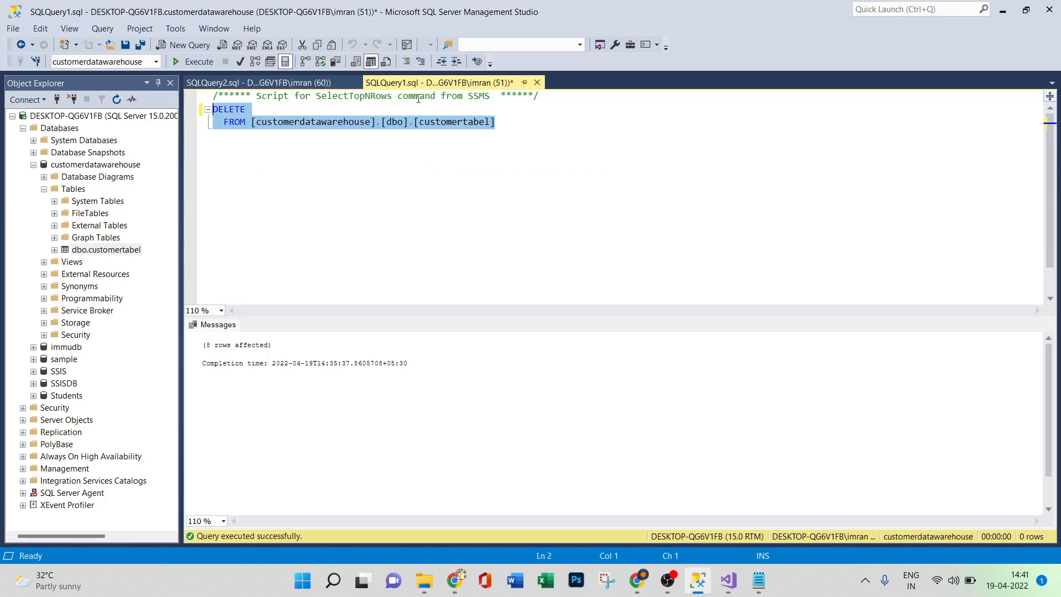
{"action": "left_click", "coordinate": [178, 62]}
Switch back to Visual Studio, run the Customerdata package and check the row counts along each data flow path.
{"action": "left_click", "coordinate": [729, 580]}
{"action": "left_click", "coordinate": [335, 45]}
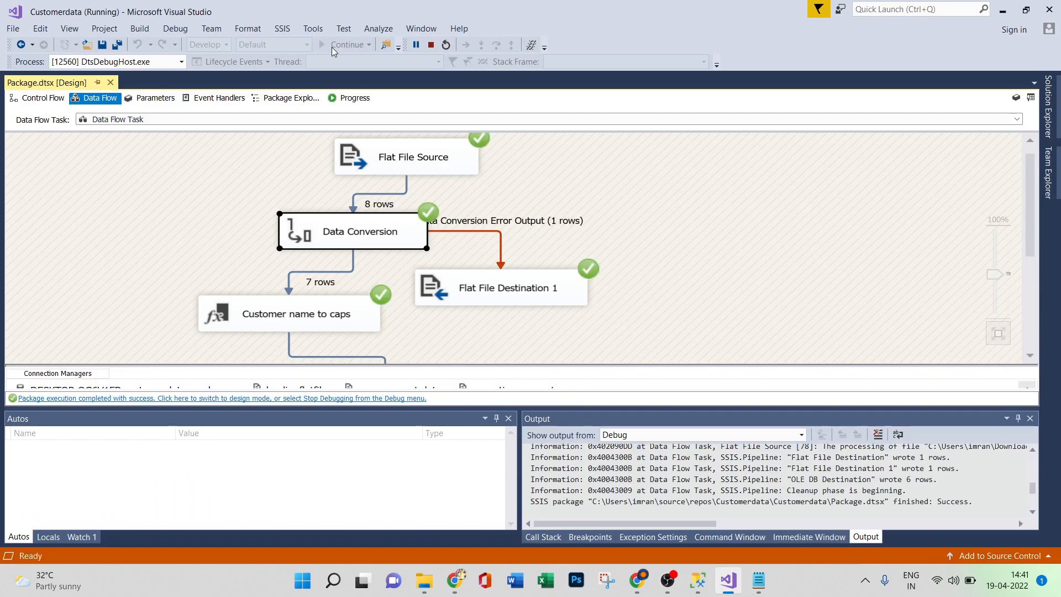
{"action": "scroll", "coordinate": [660, 284], "scroll_direction": "down", "scroll_amount": 3}
{"action": "scroll", "coordinate": [683, 299], "scroll_direction": "up", "scroll_amount": 3}
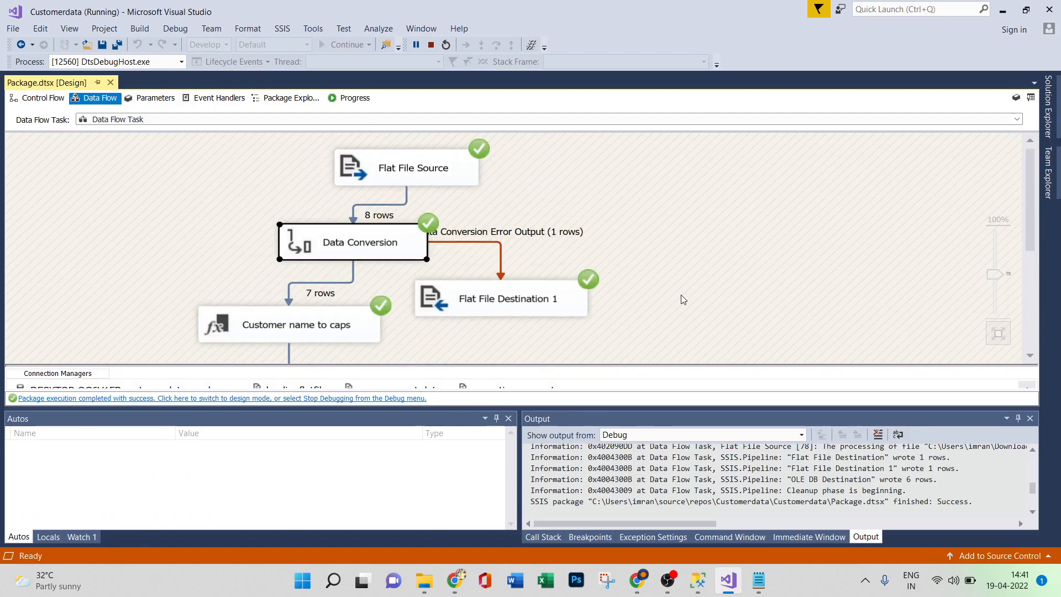
{"action": "scroll", "coordinate": [683, 300], "scroll_direction": "down", "scroll_amount": 3}
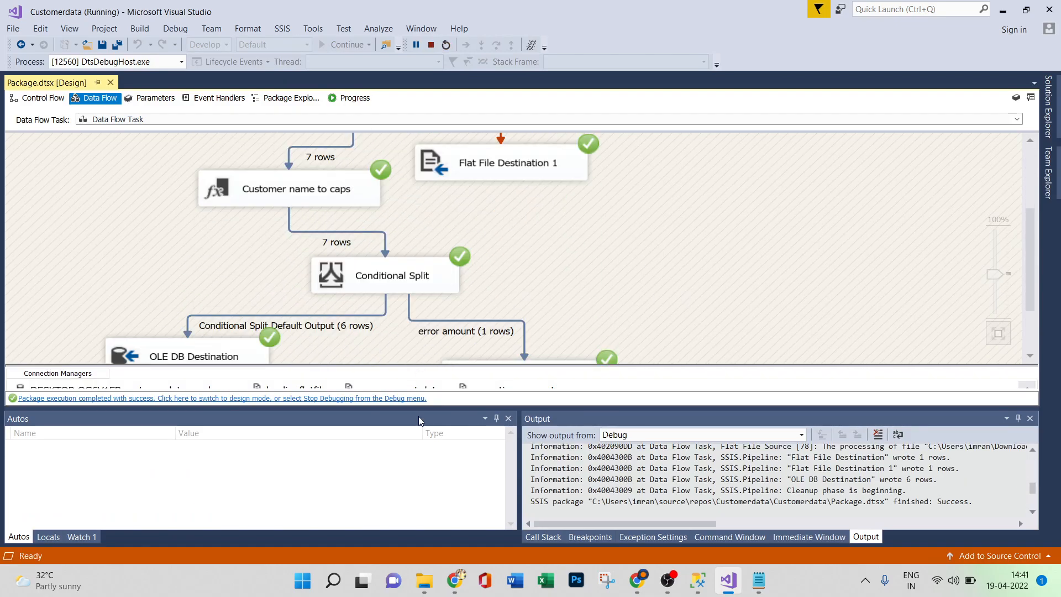
Switch to File Explorer, open errorstringamount from Downloads in Notepad and inspect the non-numeric amount in the redirected row.
{"action": "mouse_move", "coordinate": [424, 580]}
{"action": "left_click", "coordinate": [428, 398]}
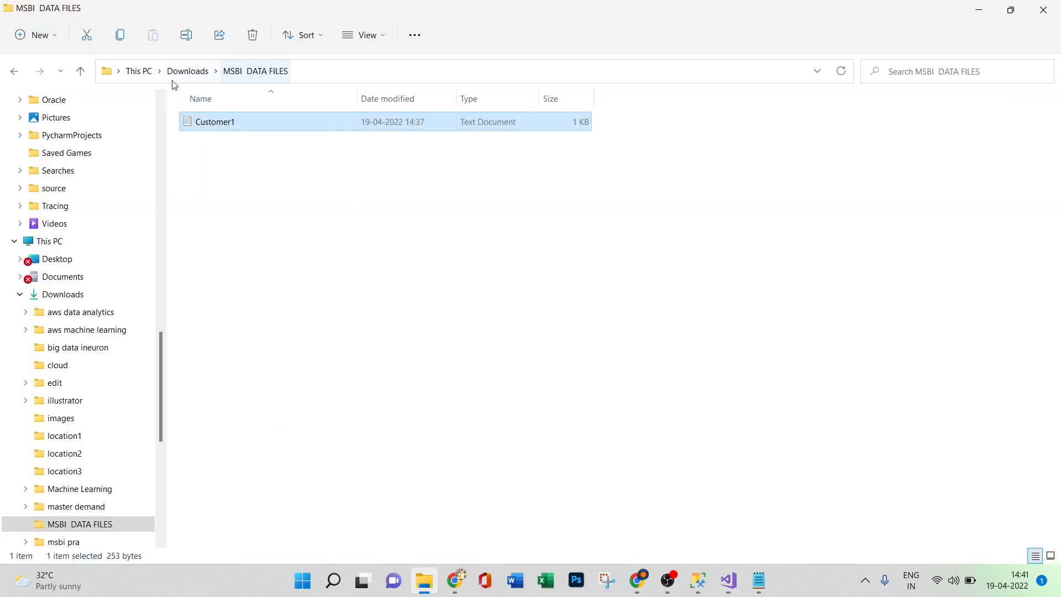
{"action": "left_click", "coordinate": [187, 71]}
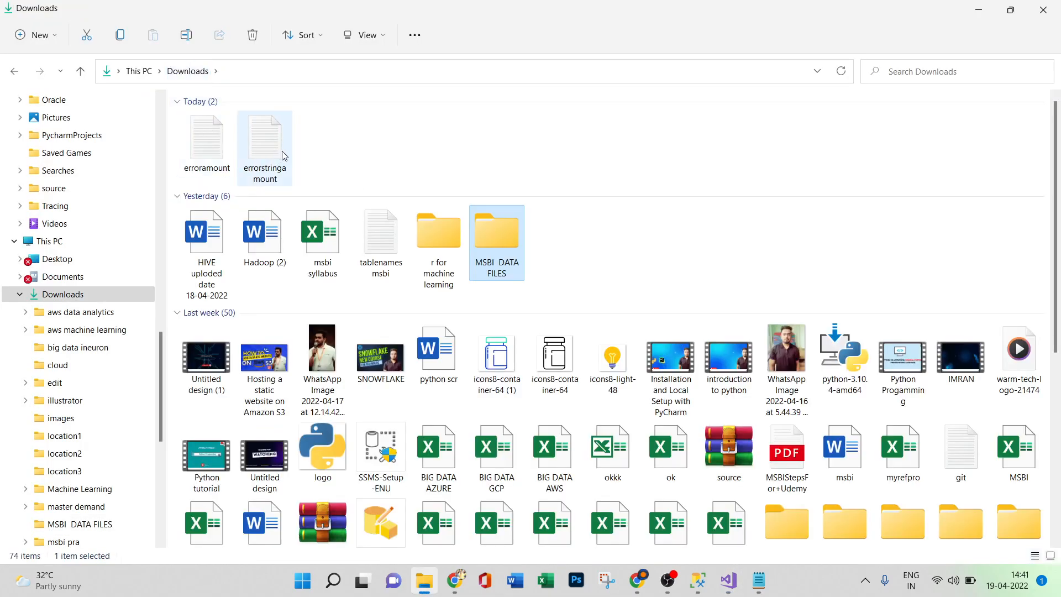
{"action": "double_click", "coordinate": [282, 157]}
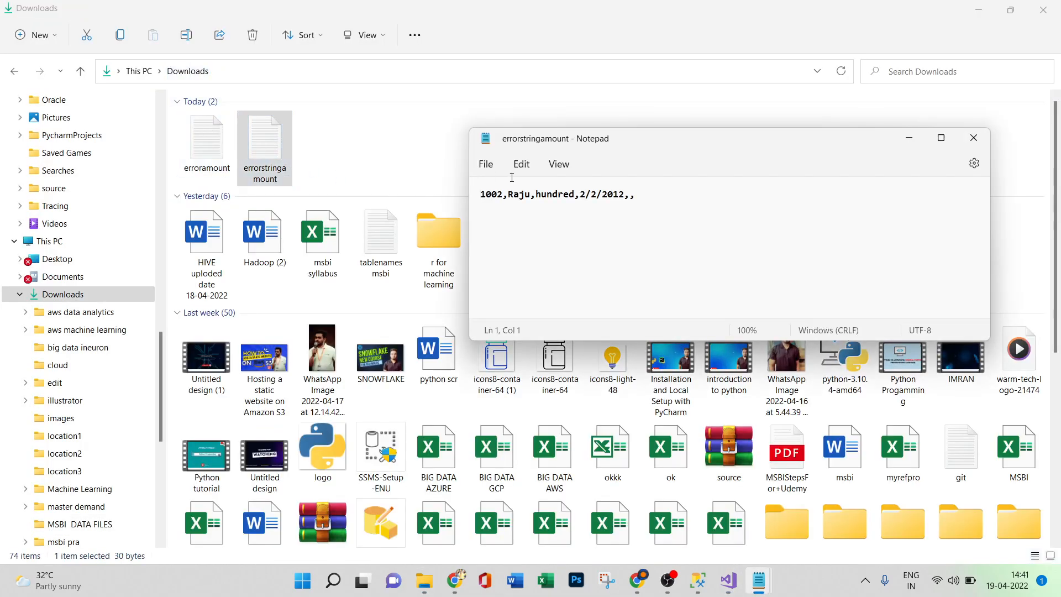
{"action": "left_click", "coordinate": [946, 138]}
{"action": "left_click_drag", "start_coordinate": [77, 68], "coordinate": [93, 68]}
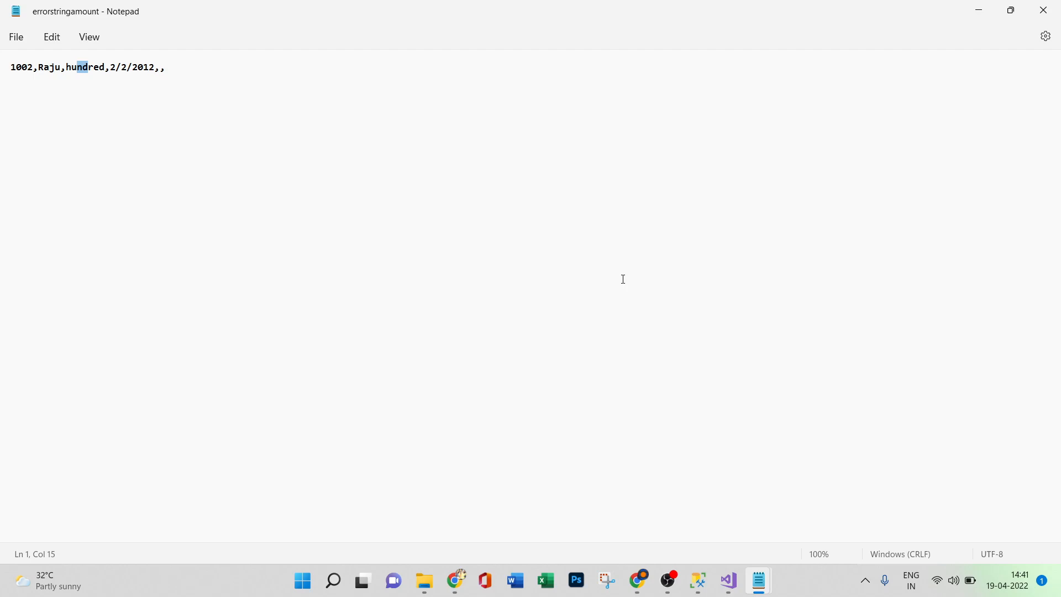
Open the erroramount text file from Downloads and inspect the row split off for its zero amount.
{"action": "left_click", "coordinate": [424, 581]}
{"action": "double_click", "coordinate": [219, 153]}
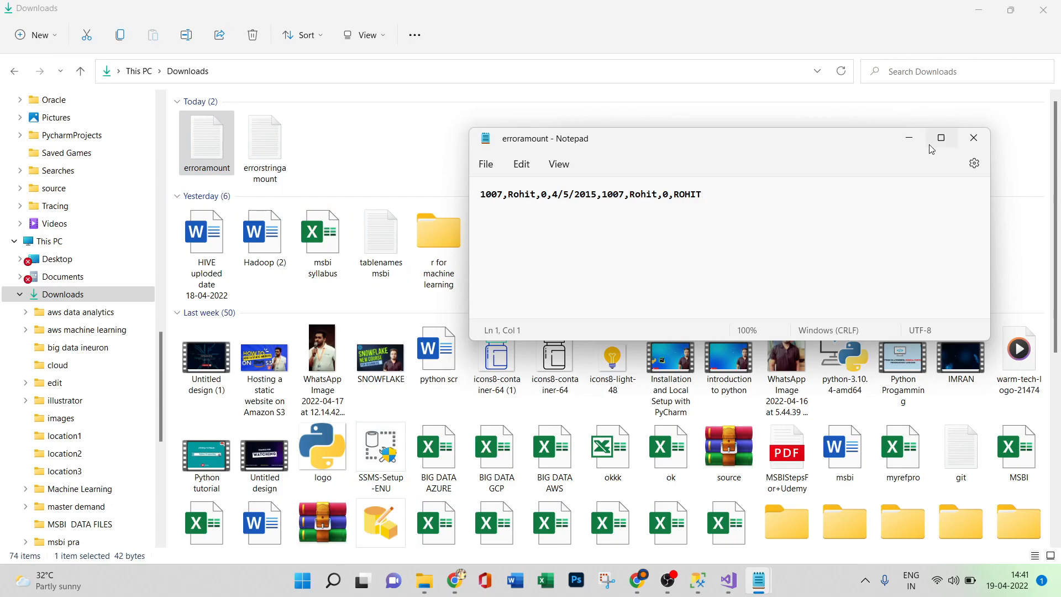
{"action": "left_click", "coordinate": [936, 146]}
{"action": "left_click_drag", "start_coordinate": [164, 67], "coordinate": [208, 71]}
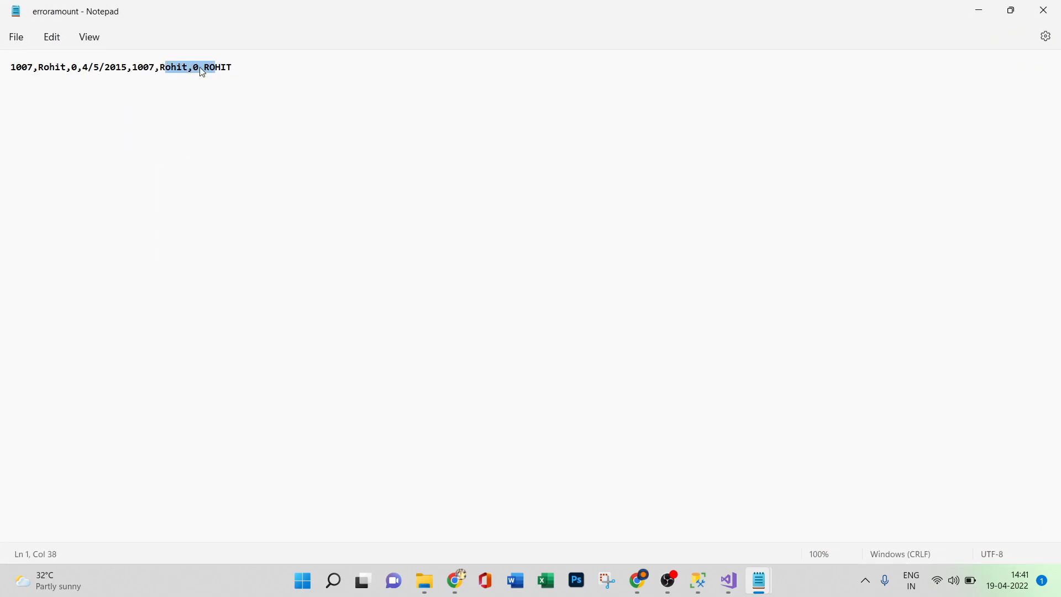
Switch to SQL Server Management Studio and run the SELECT TOP (1000) query on customertabel to check the loaded rows.
{"action": "mouse_move", "coordinate": [697, 580]}
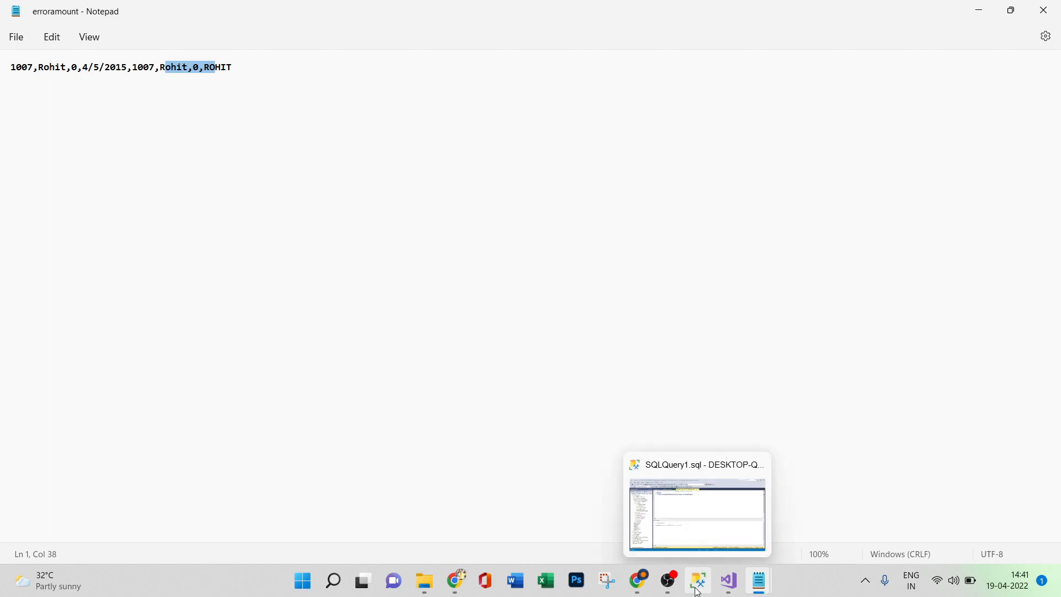
{"action": "left_click", "coordinate": [705, 527]}
{"action": "left_click", "coordinate": [258, 82]}
{"action": "left_click_drag", "start_coordinate": [495, 161], "coordinate": [214, 112]}
{"action": "left_click", "coordinate": [192, 61]}
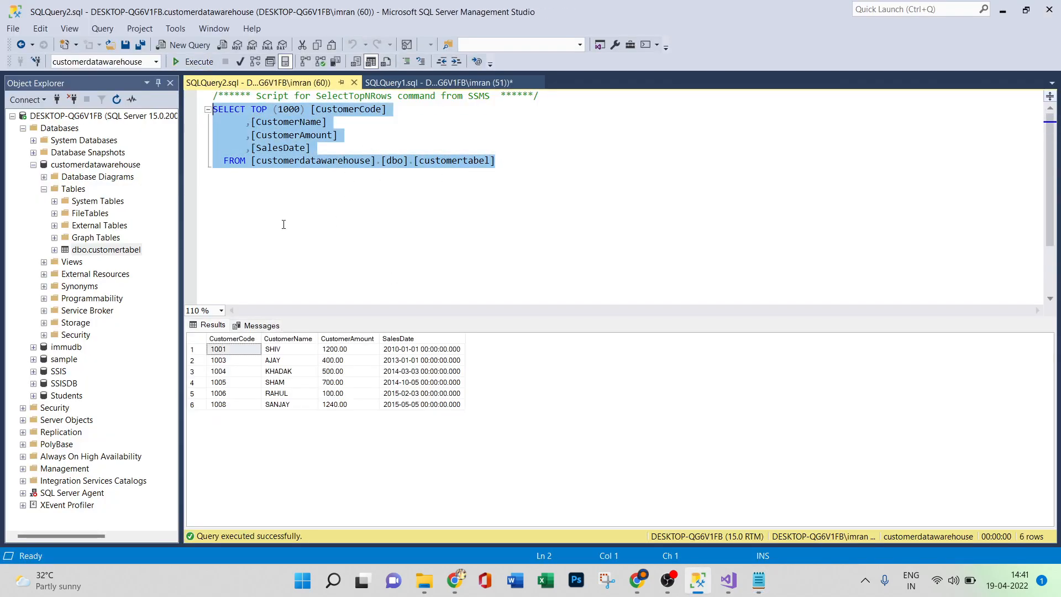